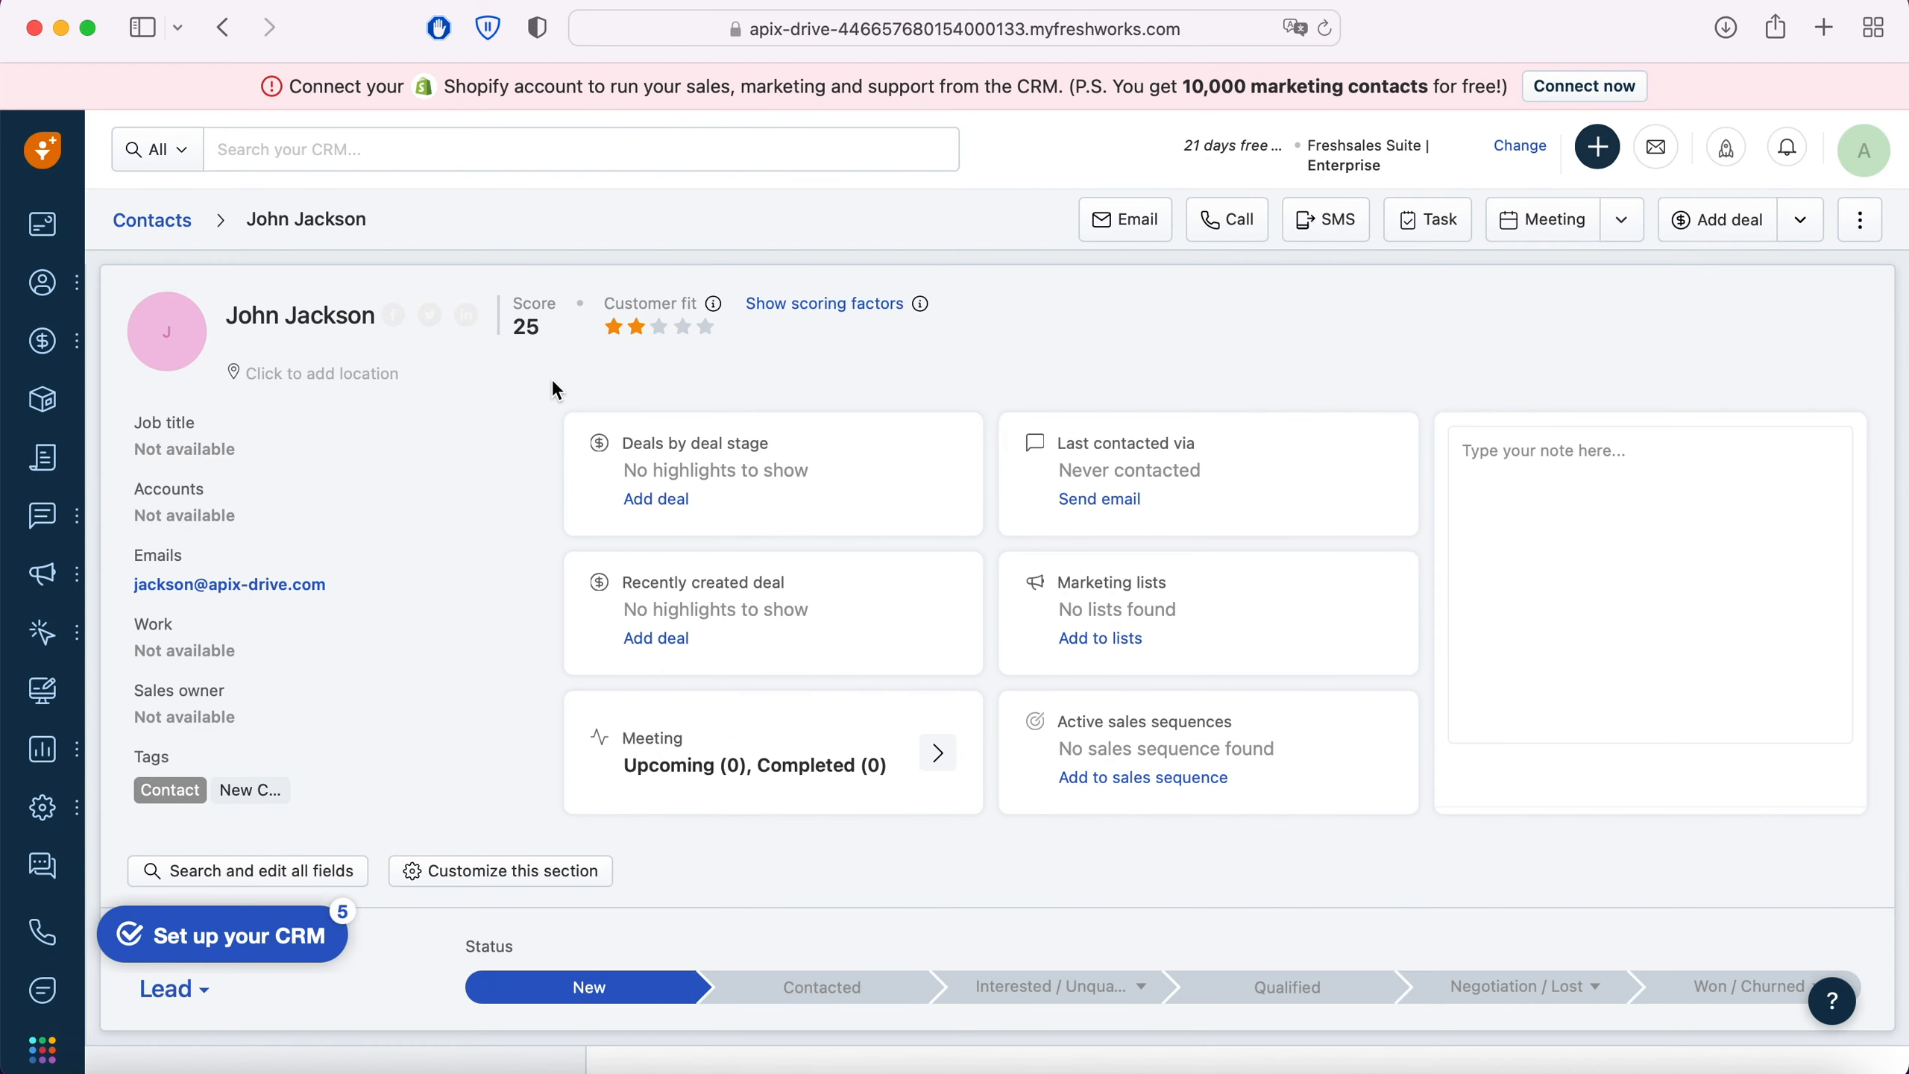
scroll(555, 387, "down", 5)
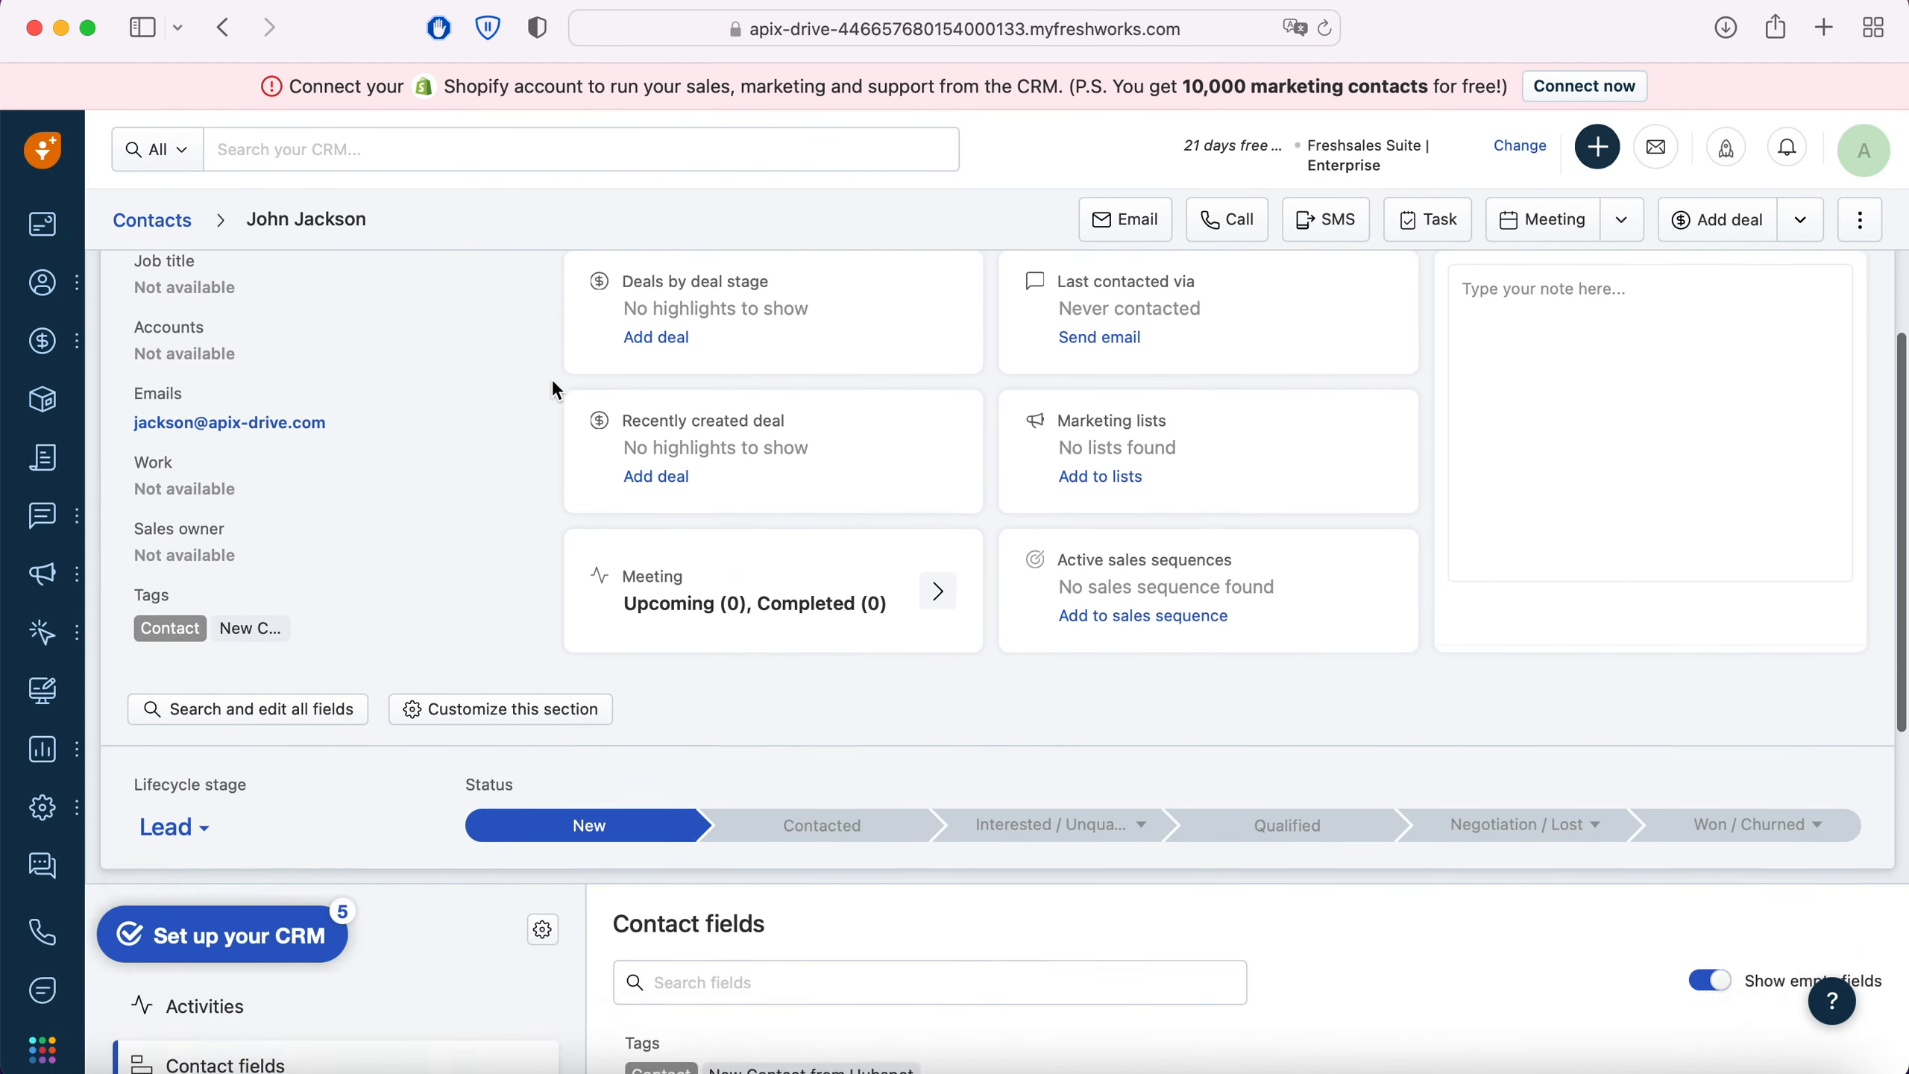
scroll(554, 382, "down", 10)
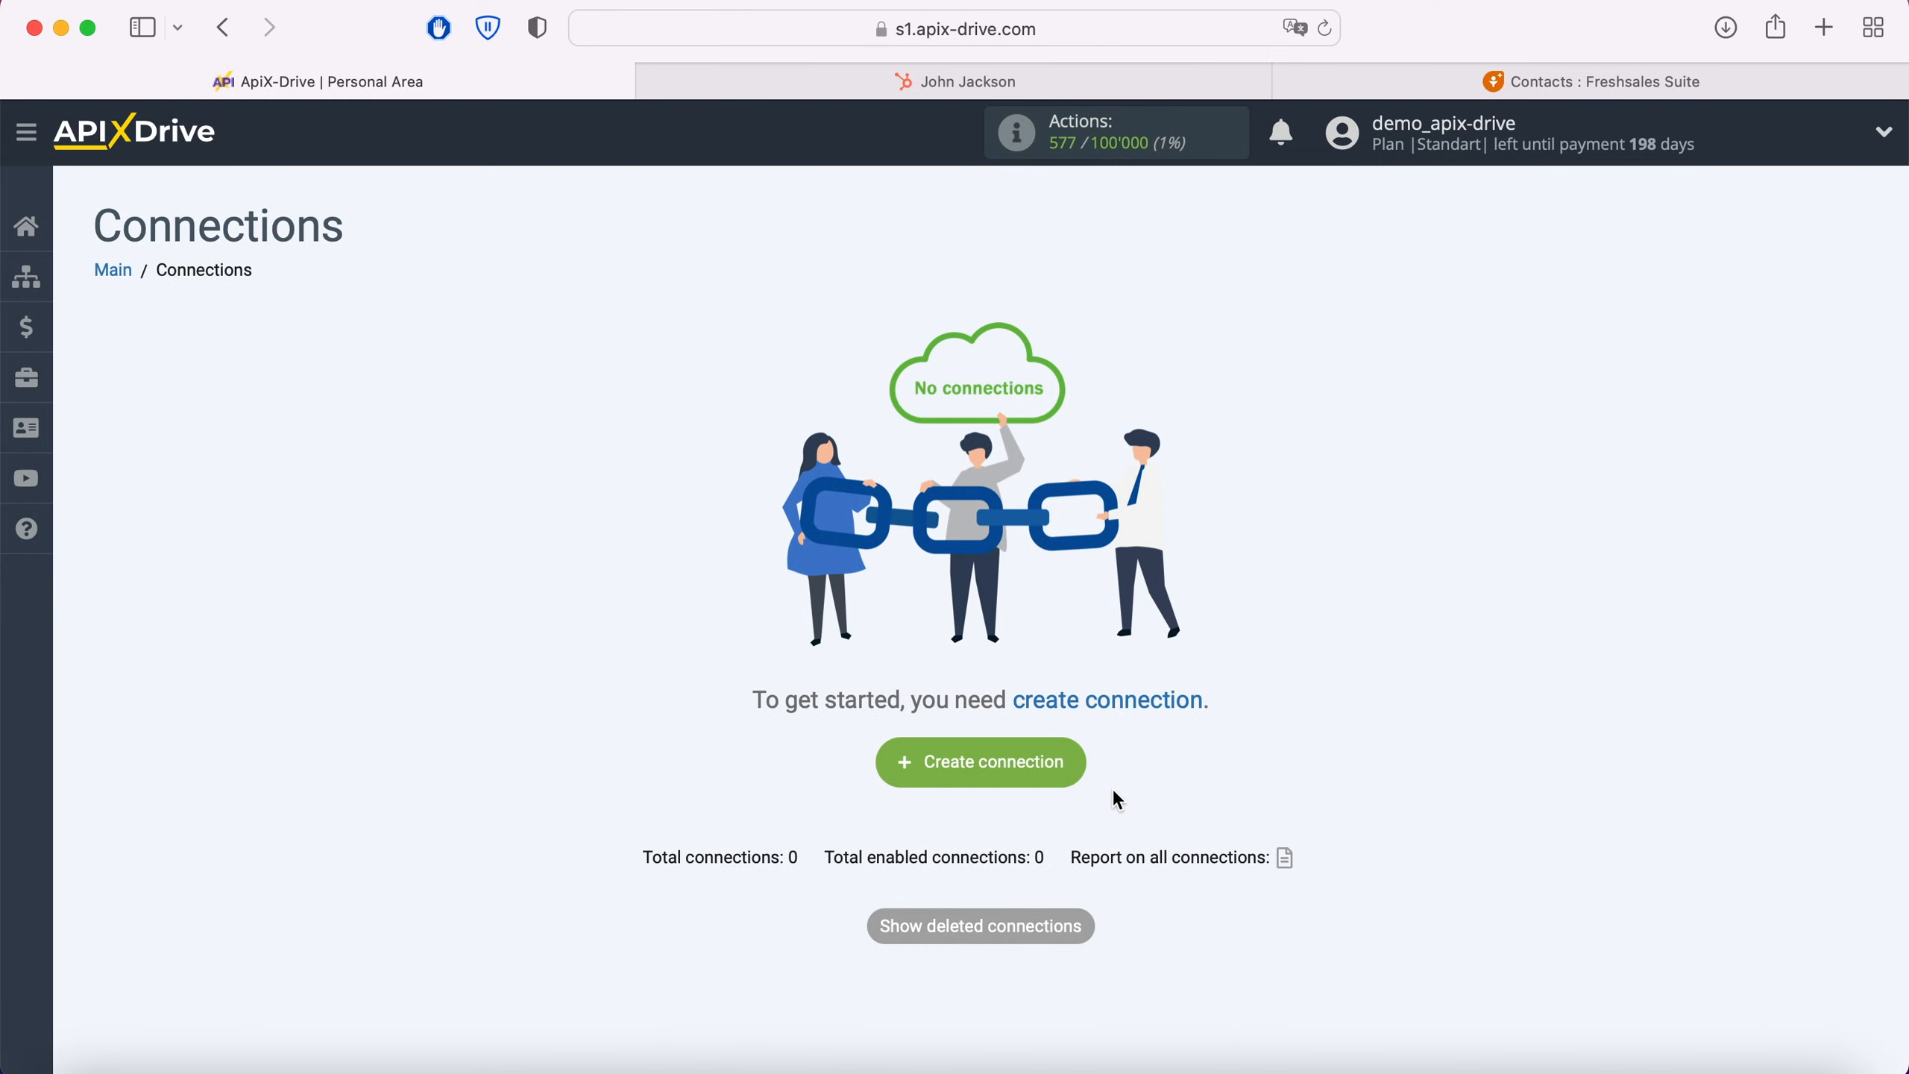
Step: Create a new connection and choose Hubspot as its data source system
left_click(1068, 762)
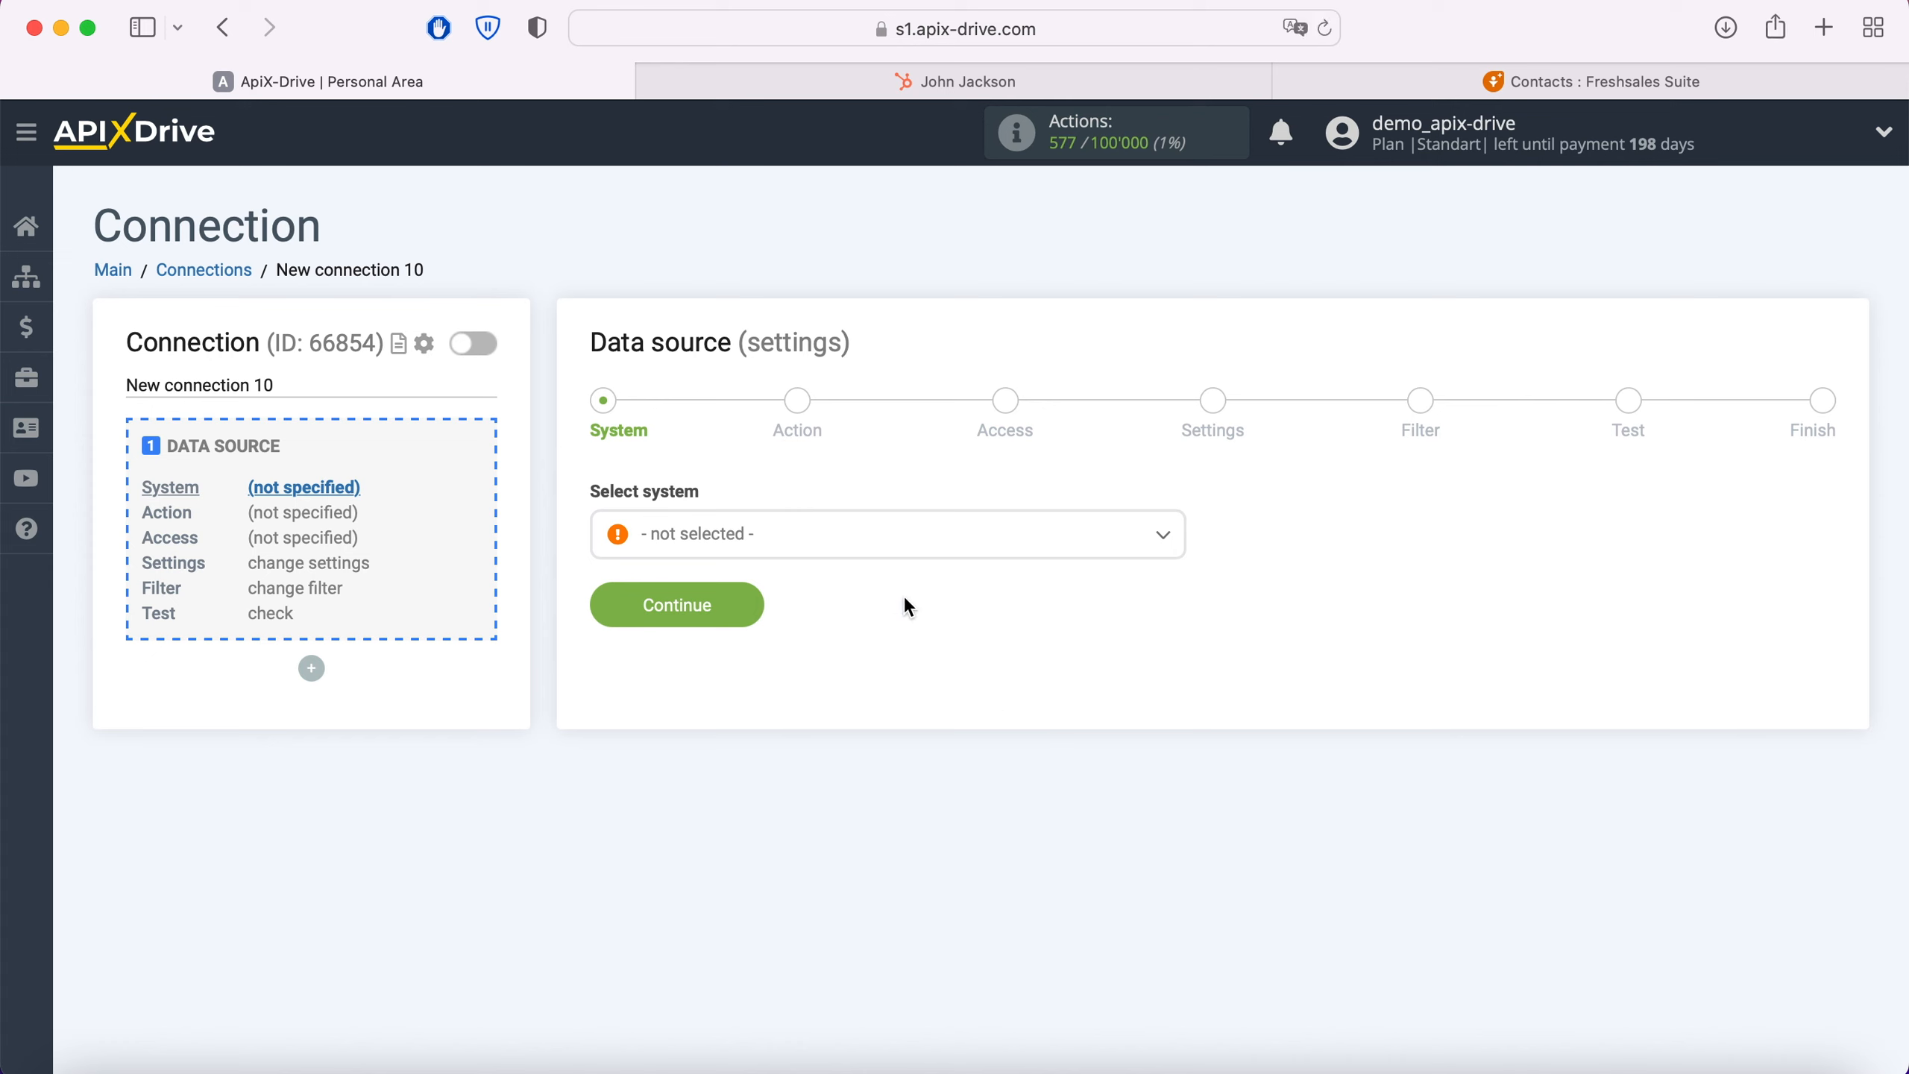
left_click(860, 535)
scroll(892, 666, "down", 10)
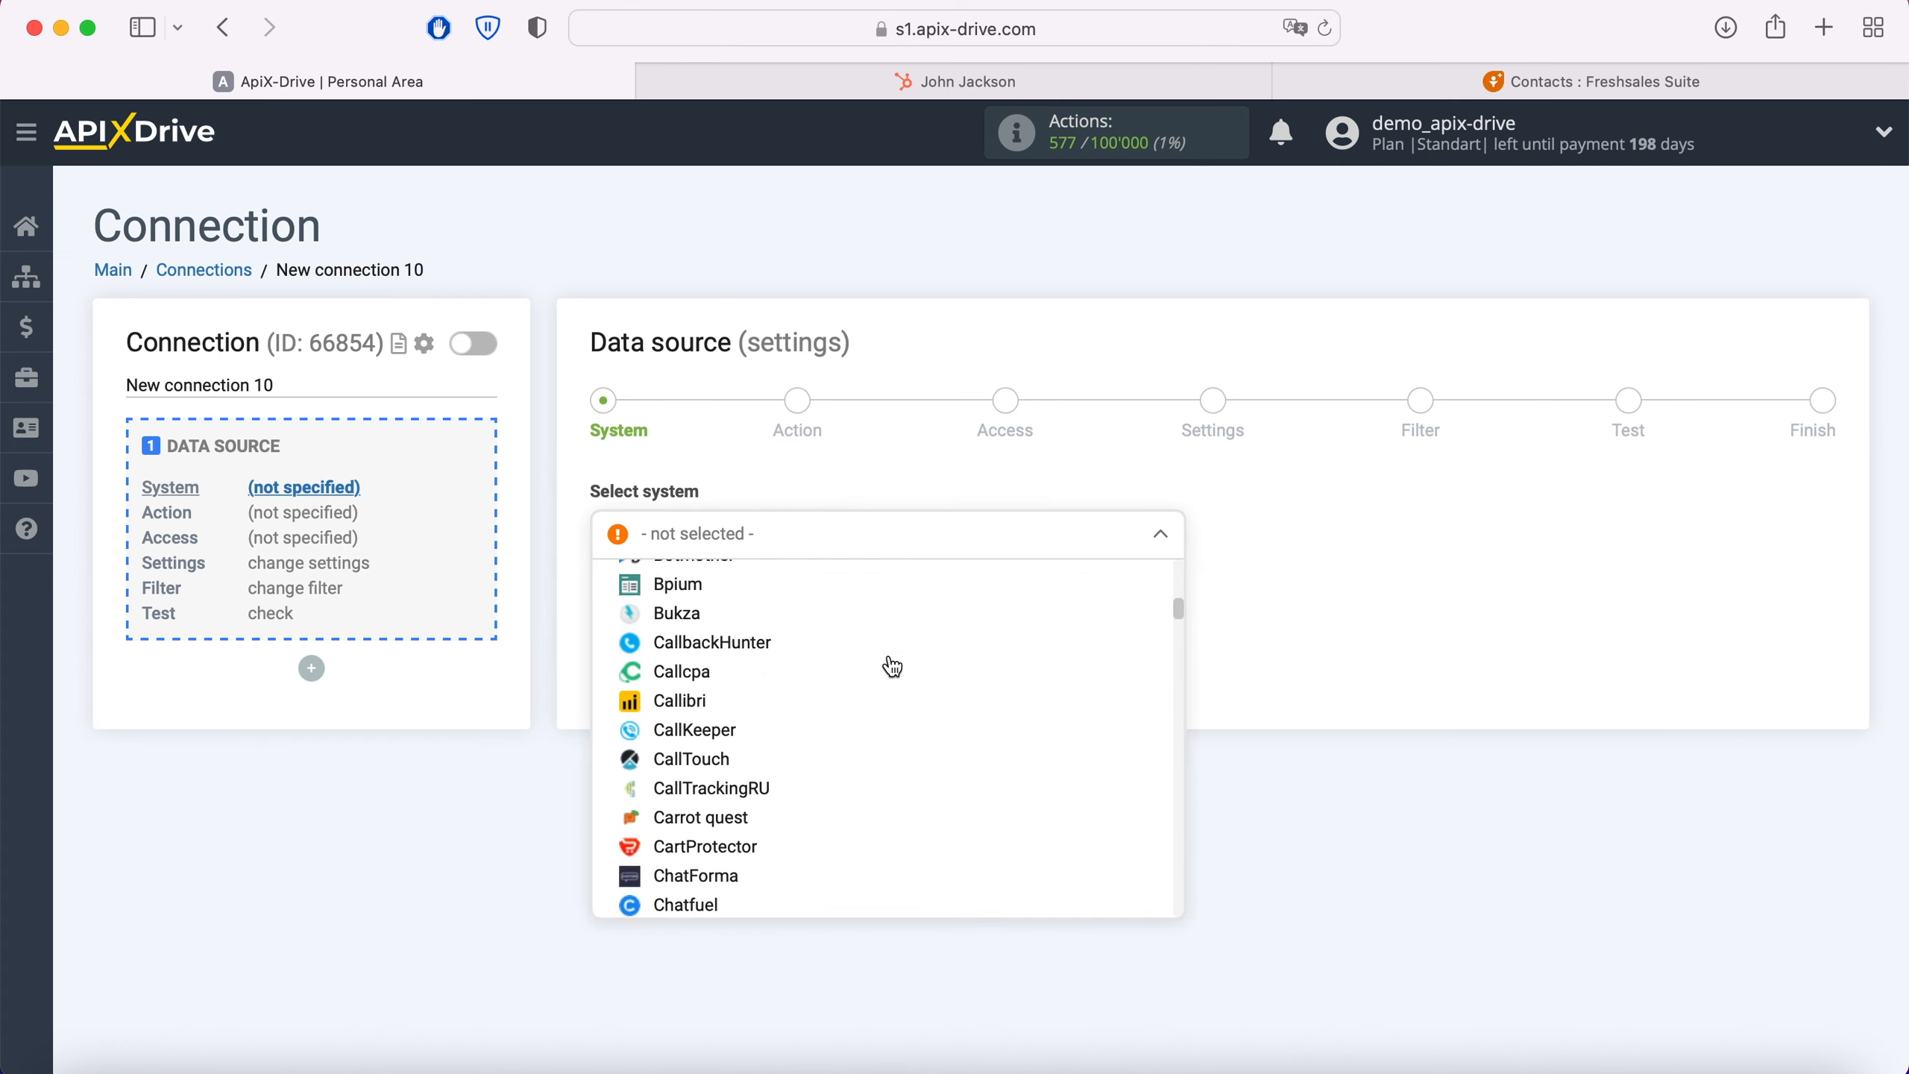
scroll(892, 665, "down", 15)
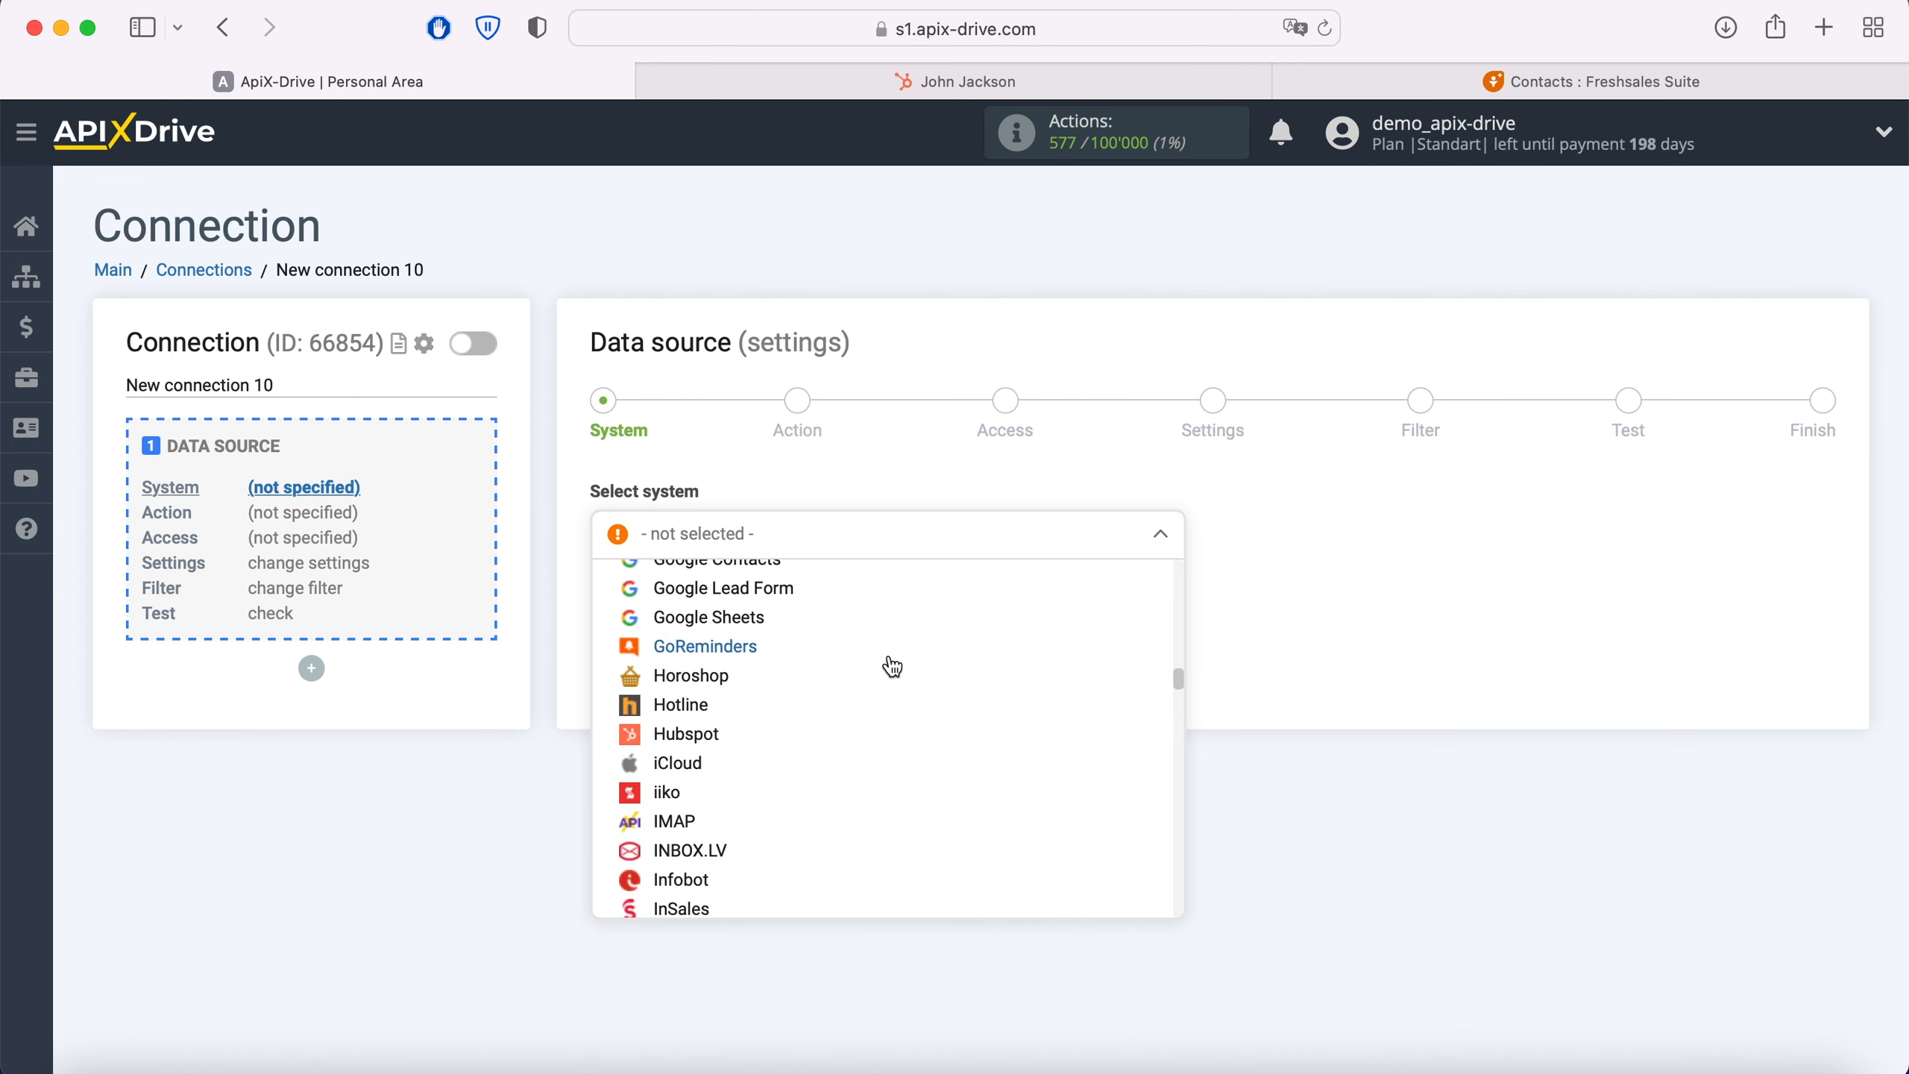
left_click(707, 735)
left_click(743, 599)
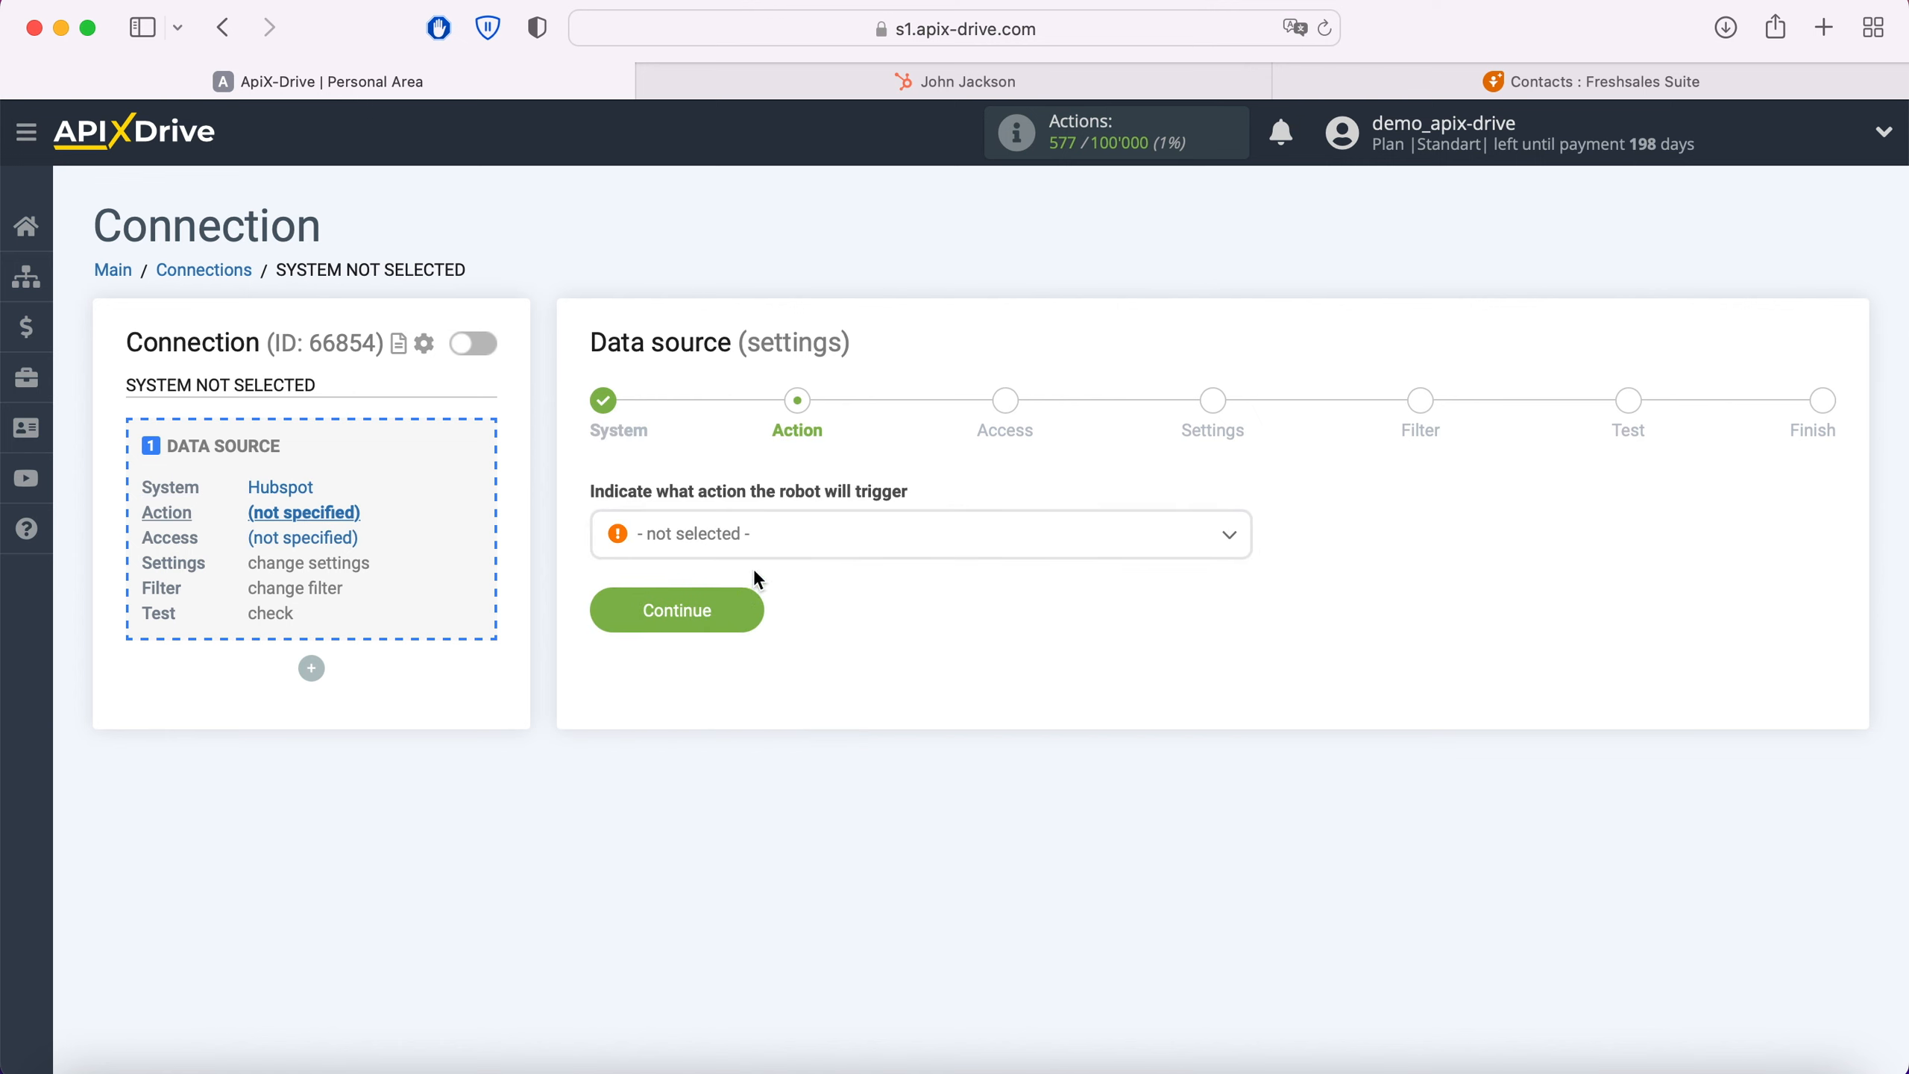
Step: Set the data source action to Get Contacts (new) and proceed to account access
left_click(765, 535)
left_click(759, 662)
left_click(749, 615)
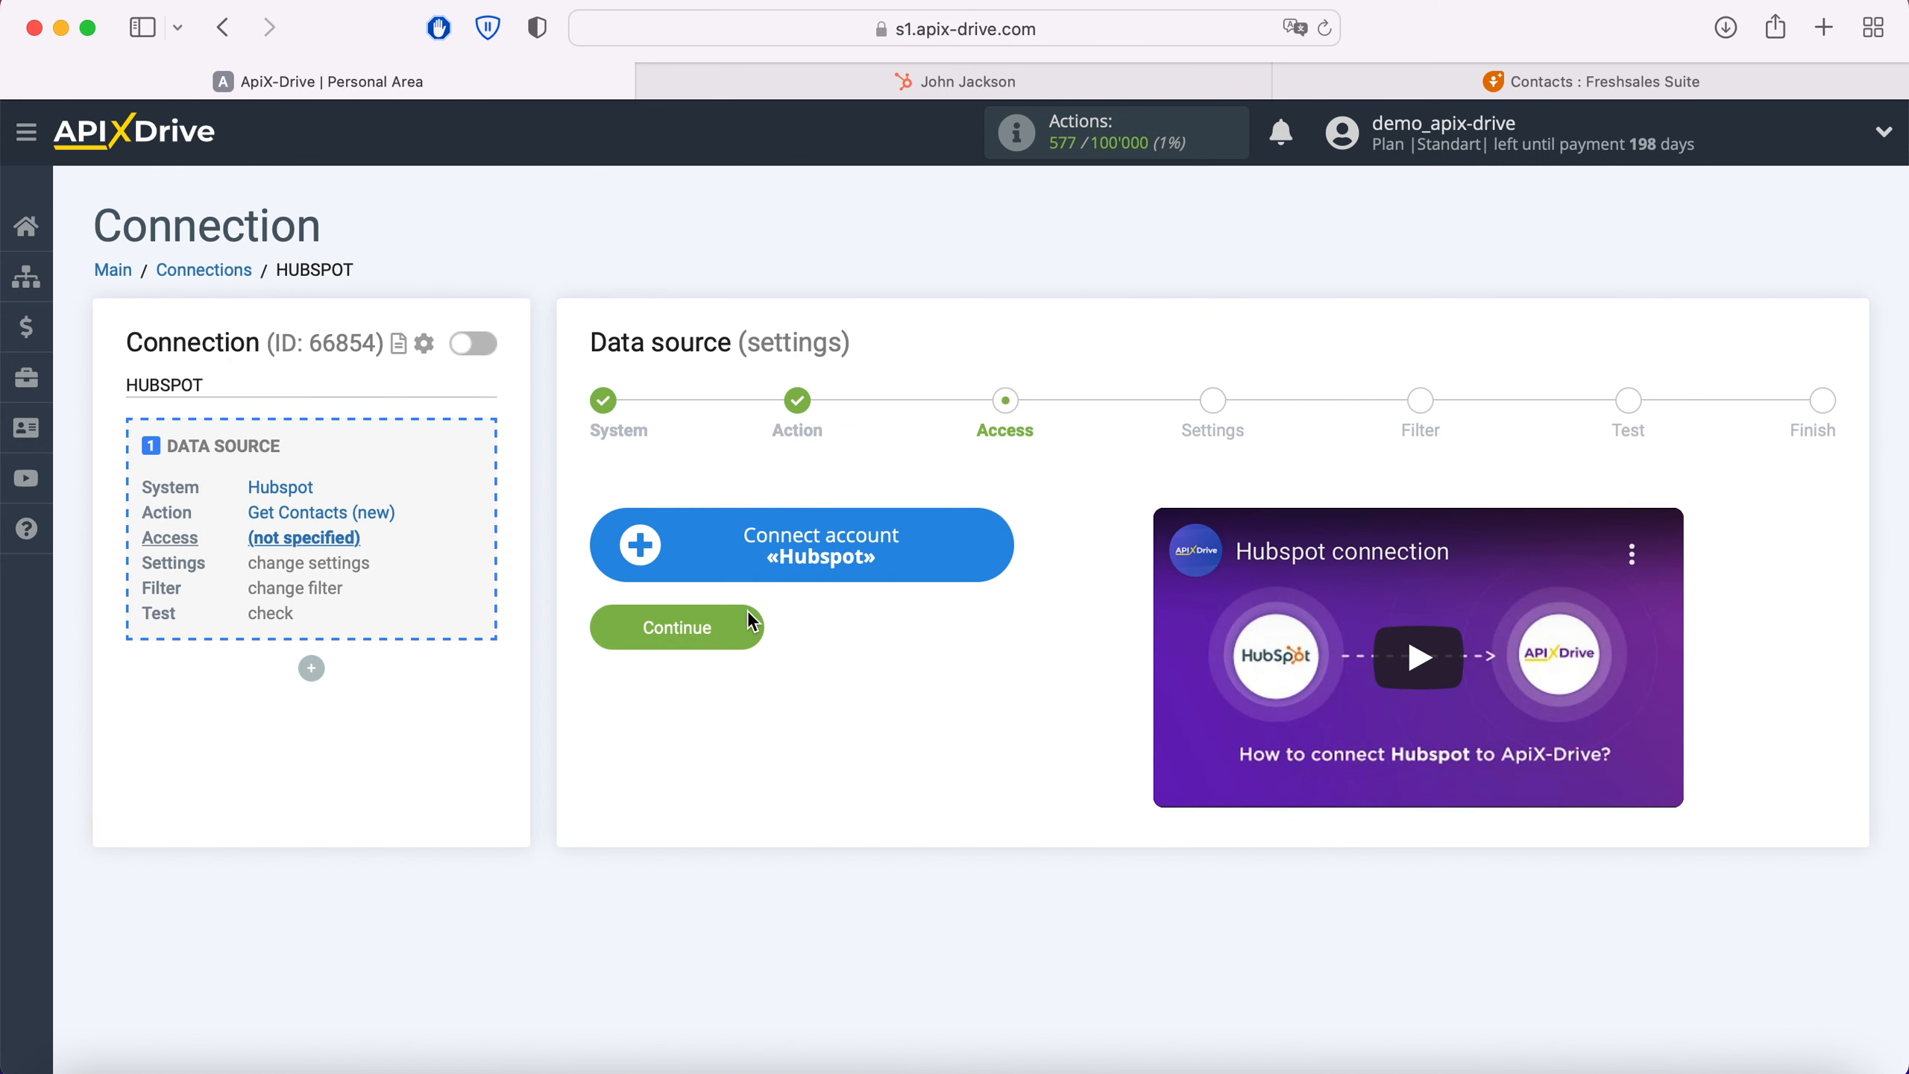
Step: Start connecting a Hubspot account, switch to HubSpot and open the API Key page in its integration settings
left_click(995, 553)
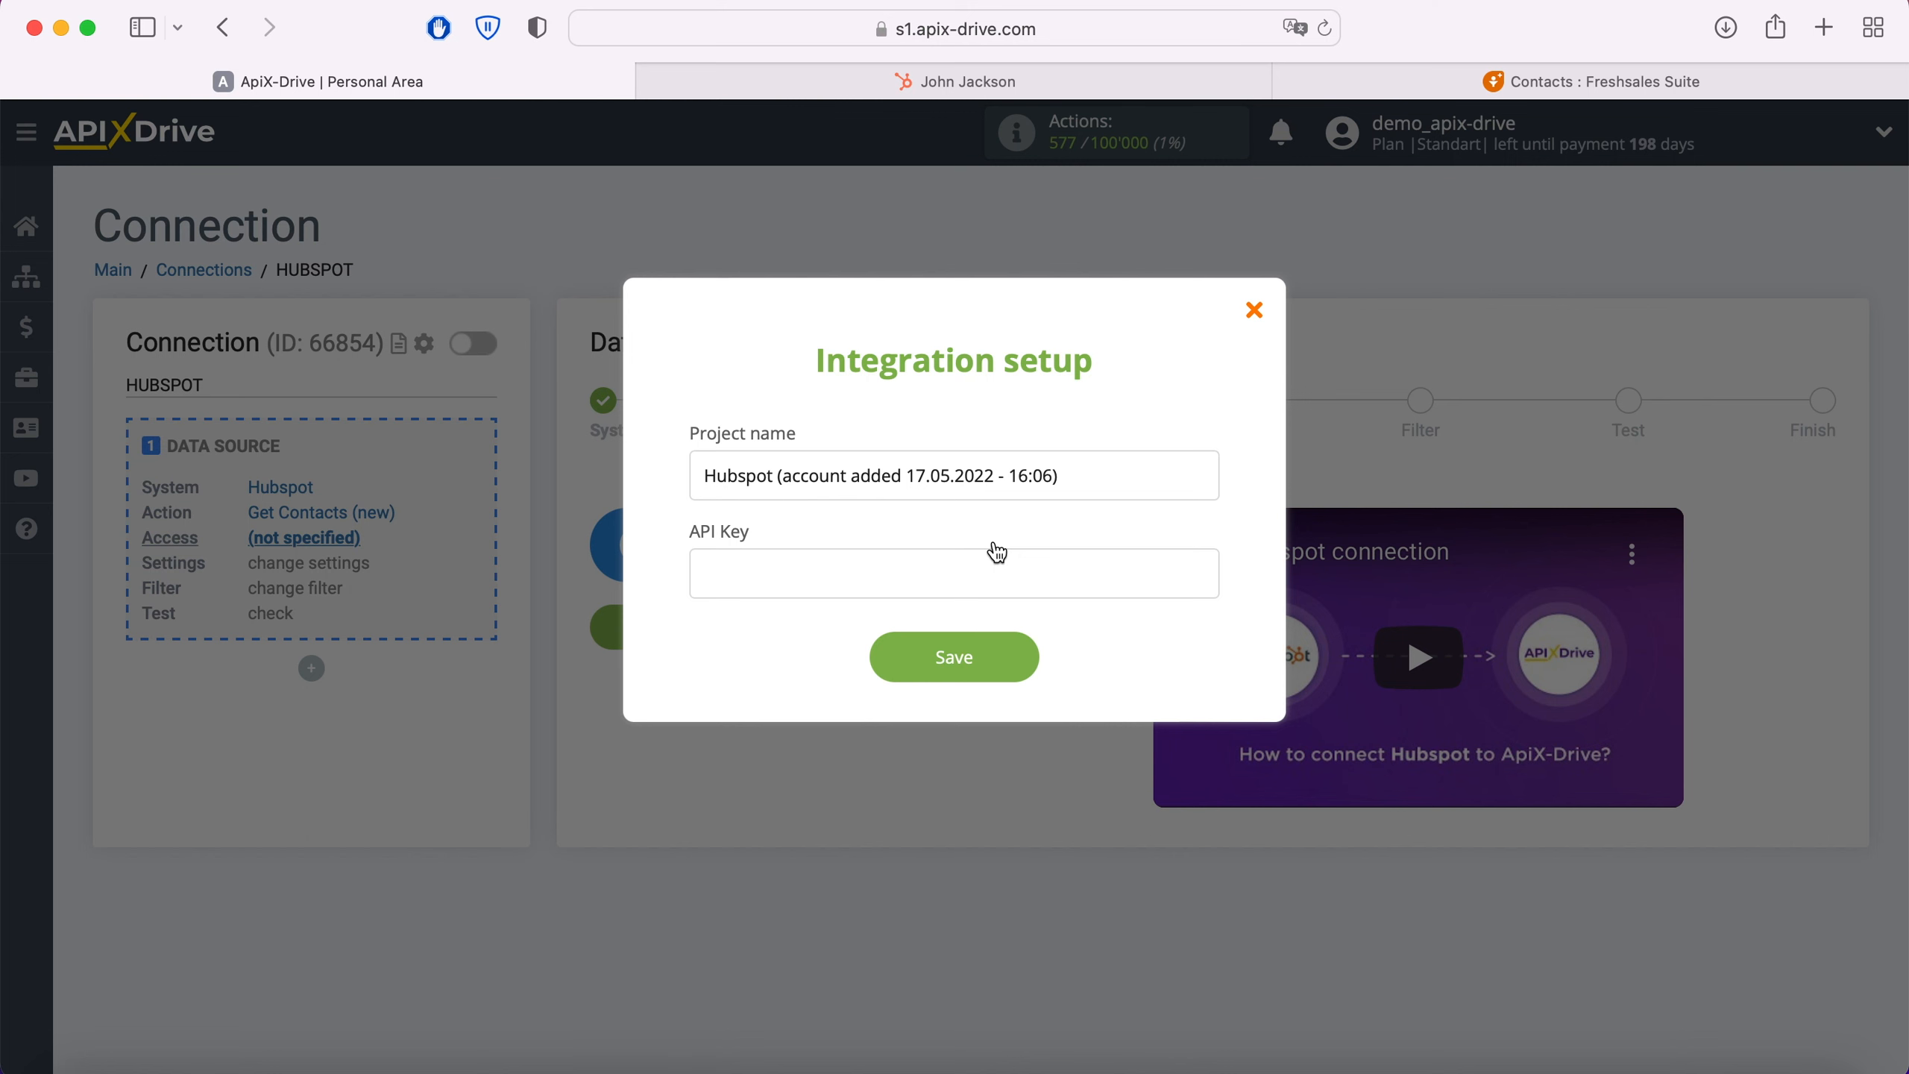
left_click(1059, 80)
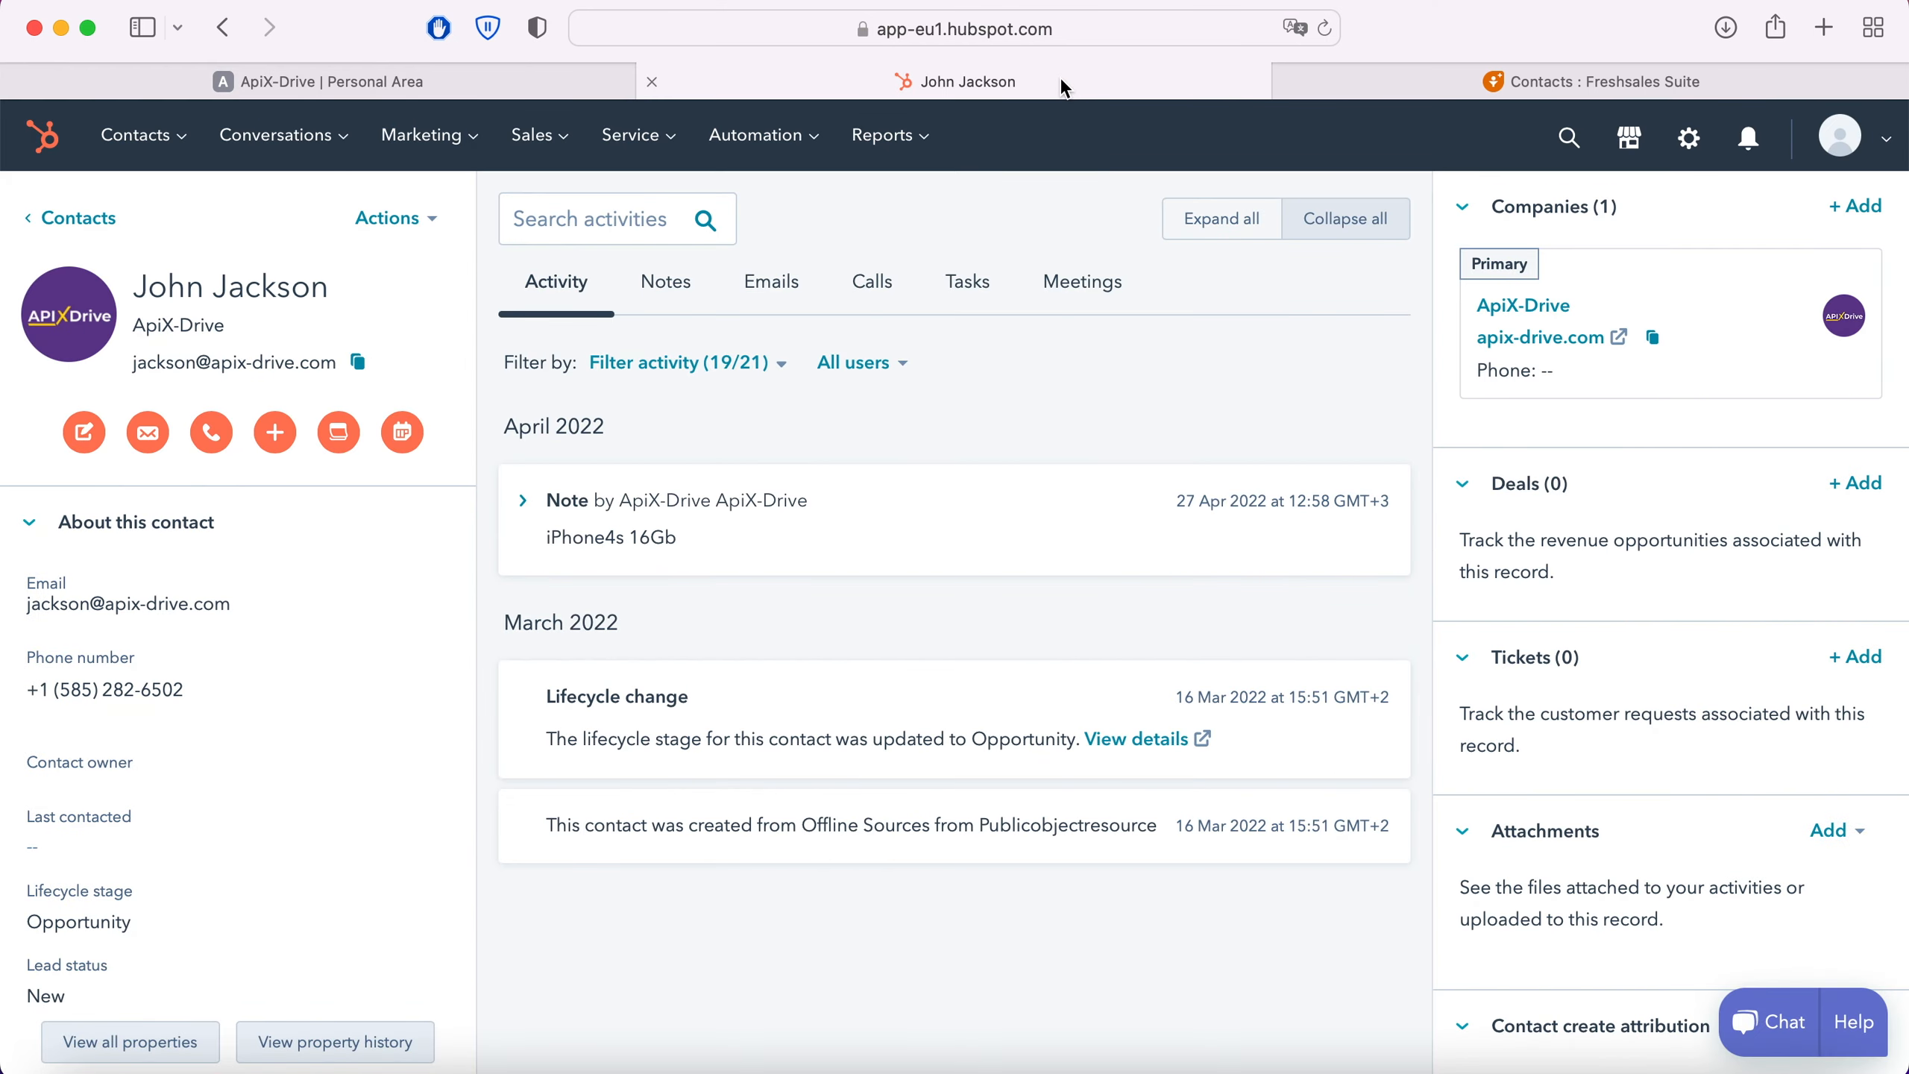
left_click(1879, 141)
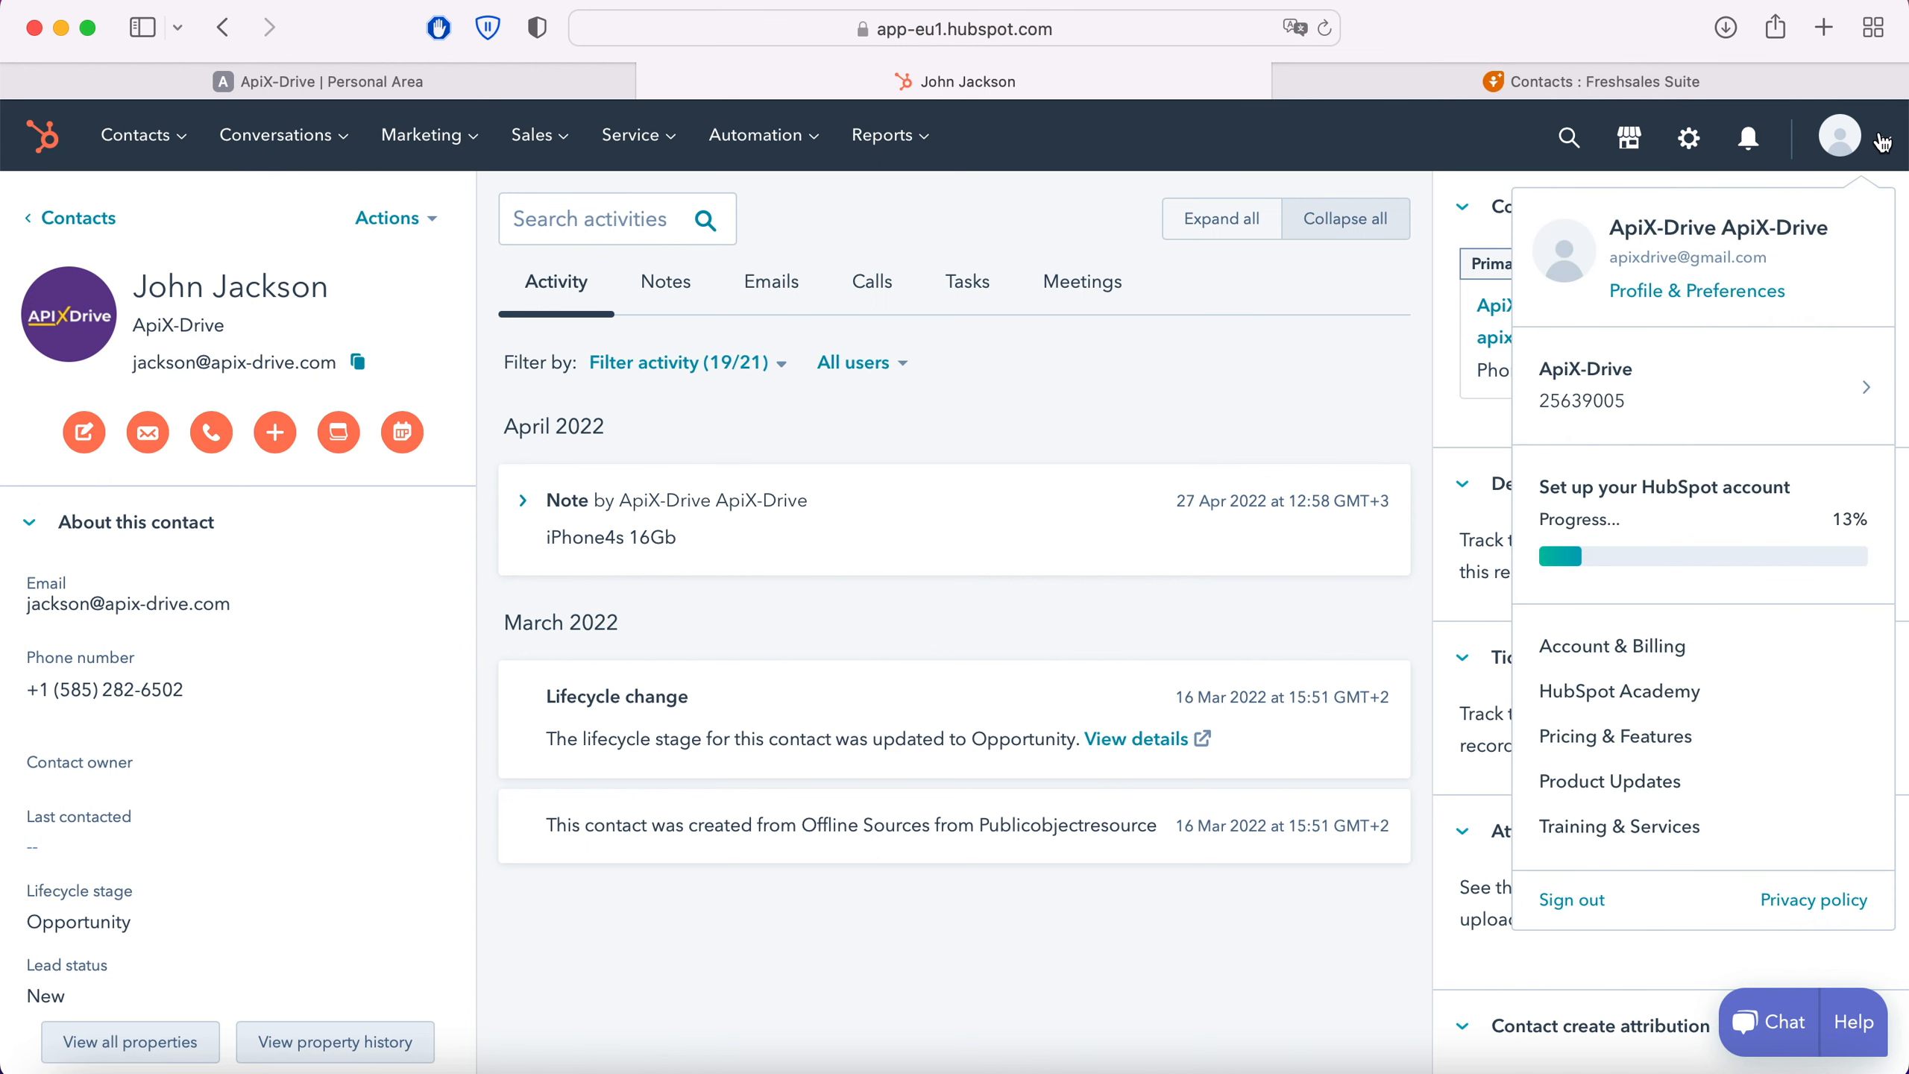
left_click(1723, 295)
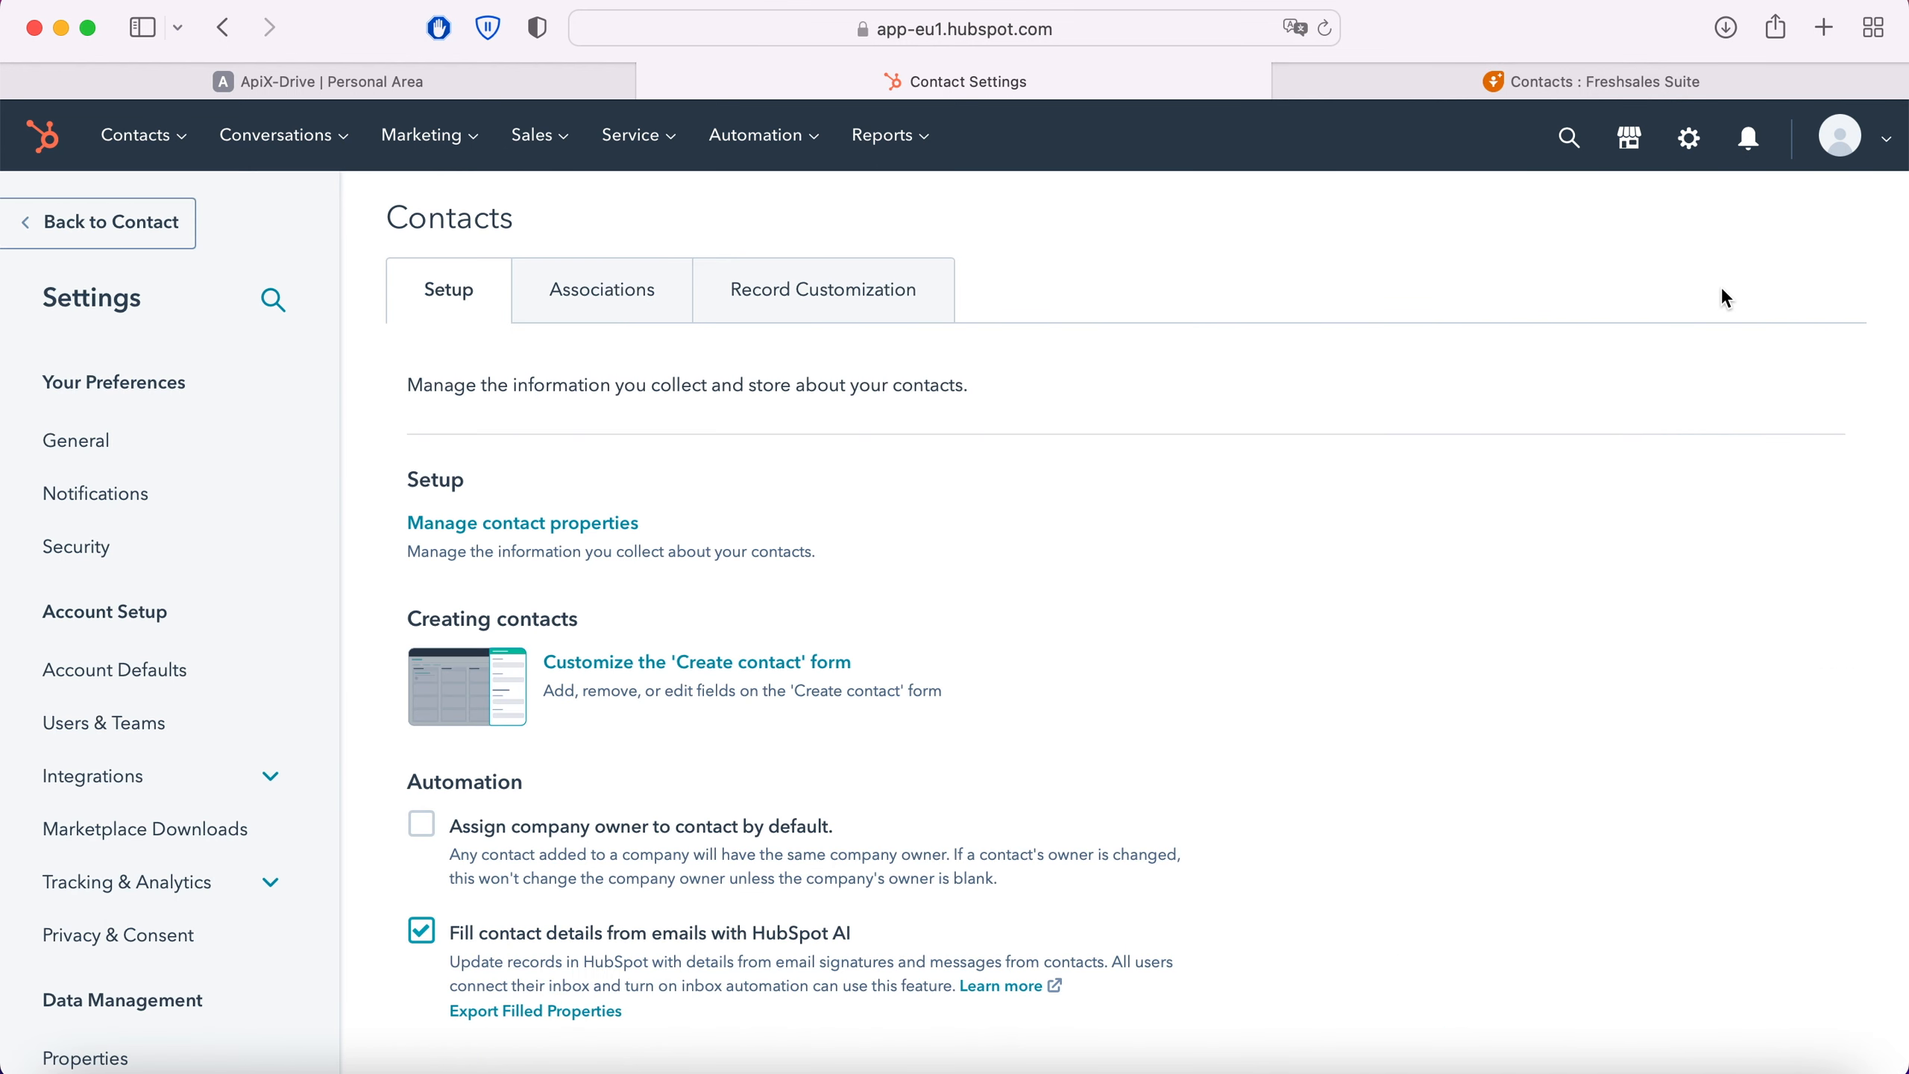
left_click(112, 786)
left_click(95, 951)
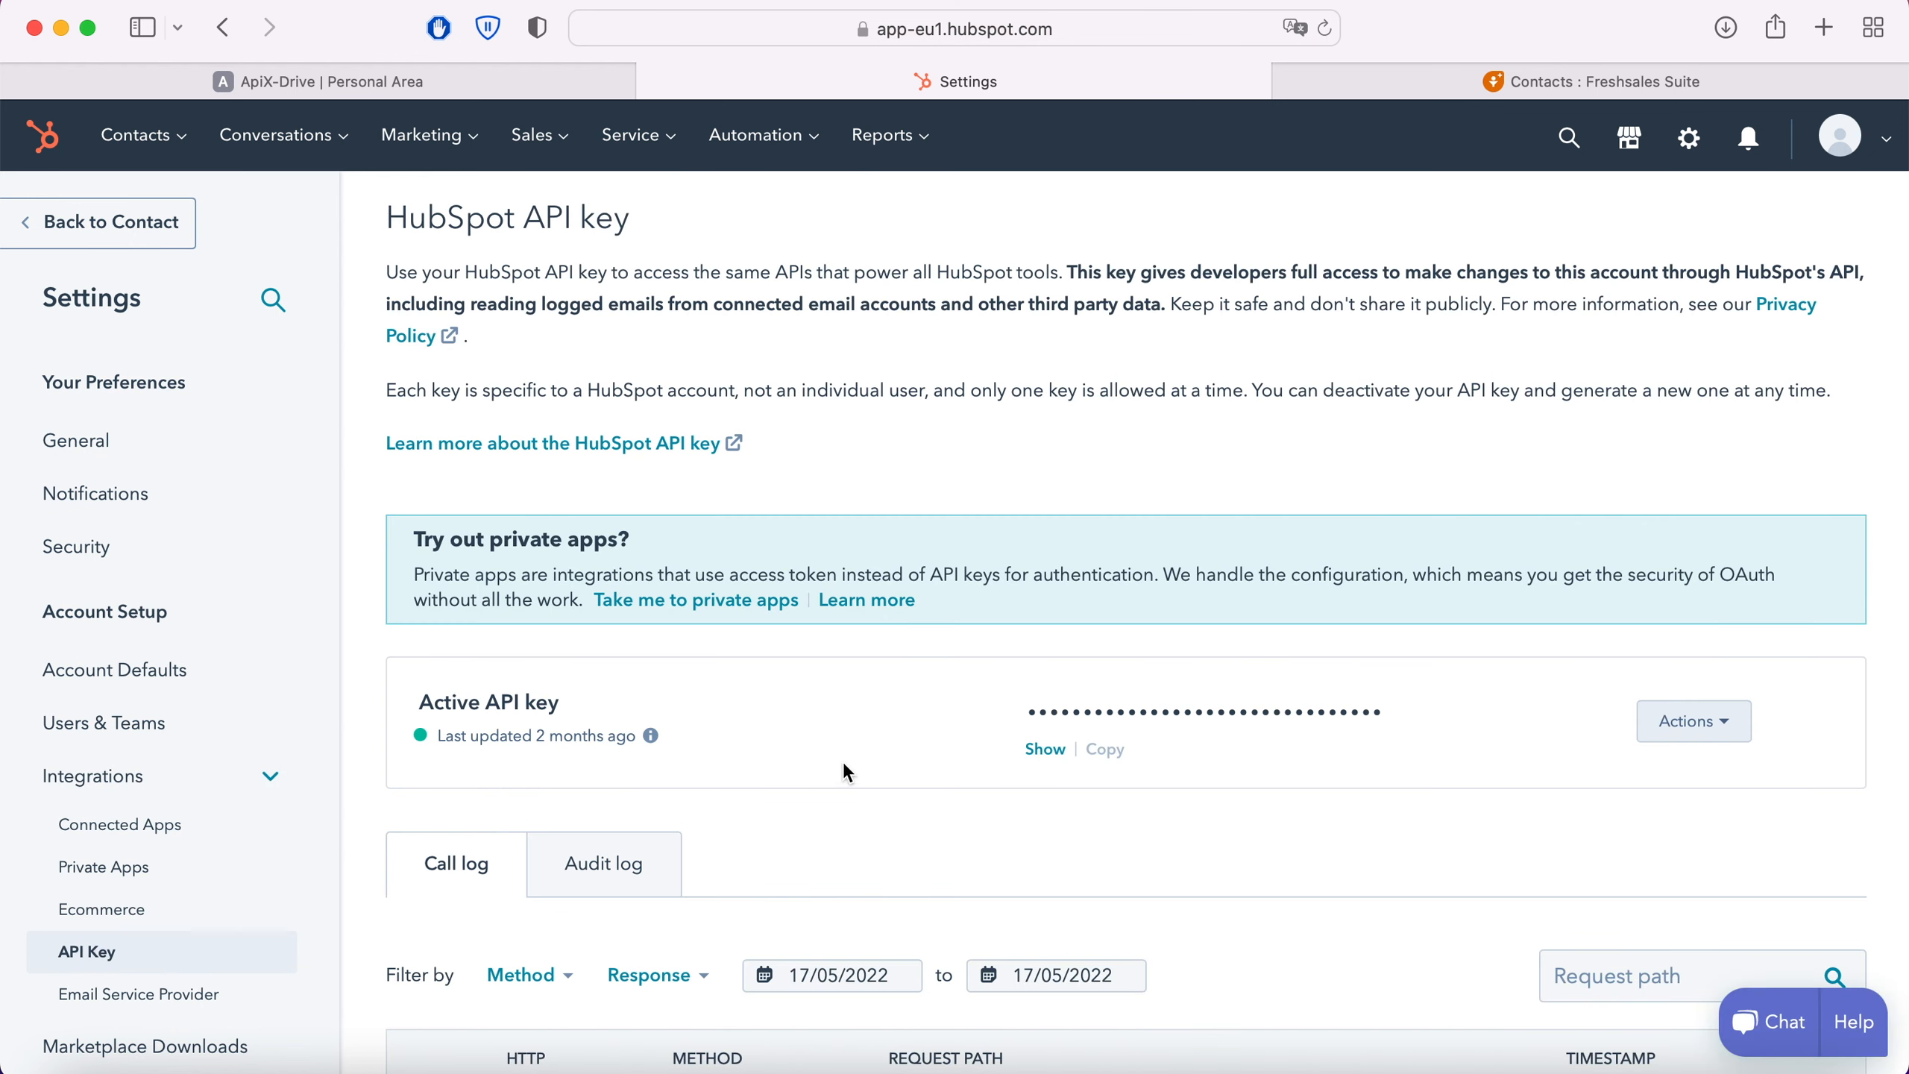
Step: Reveal the active HubSpot API key and copy it in full
left_click(1043, 750)
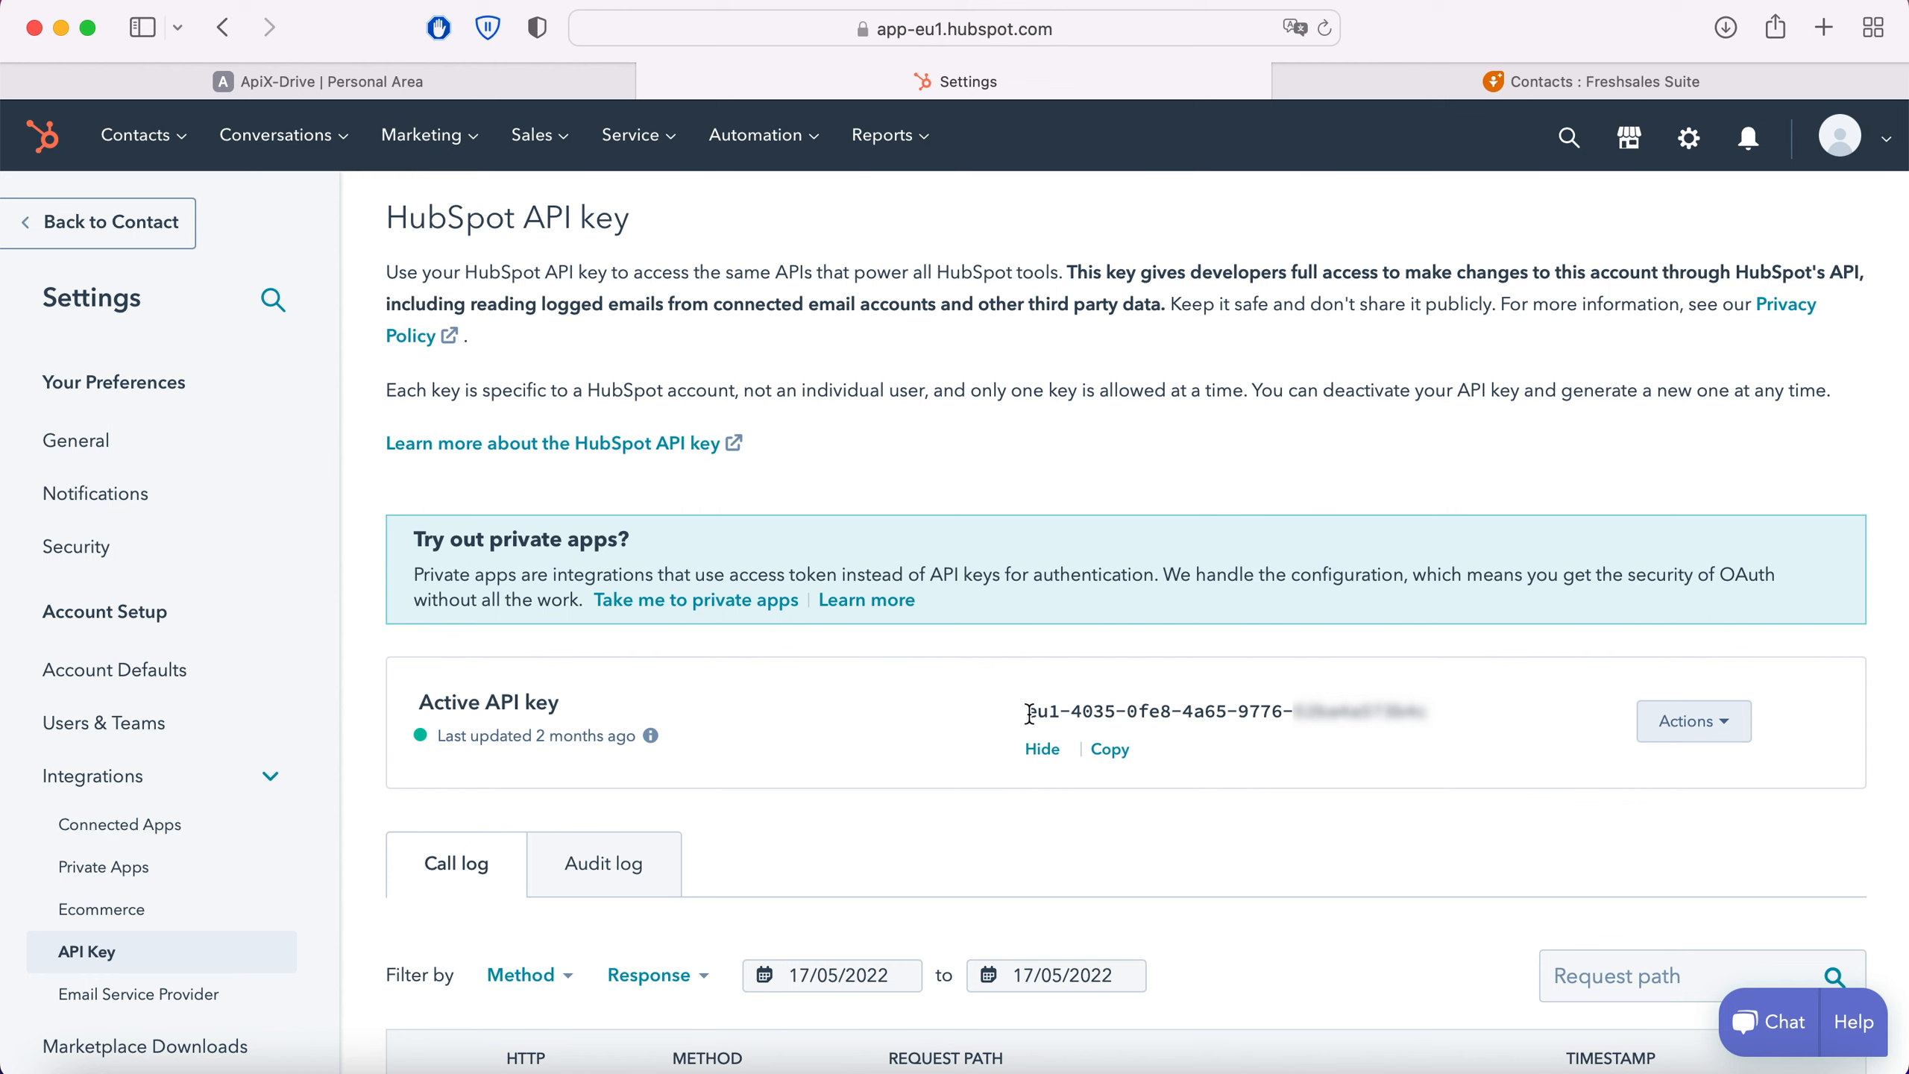
left_click_drag(1029, 712, 1431, 718)
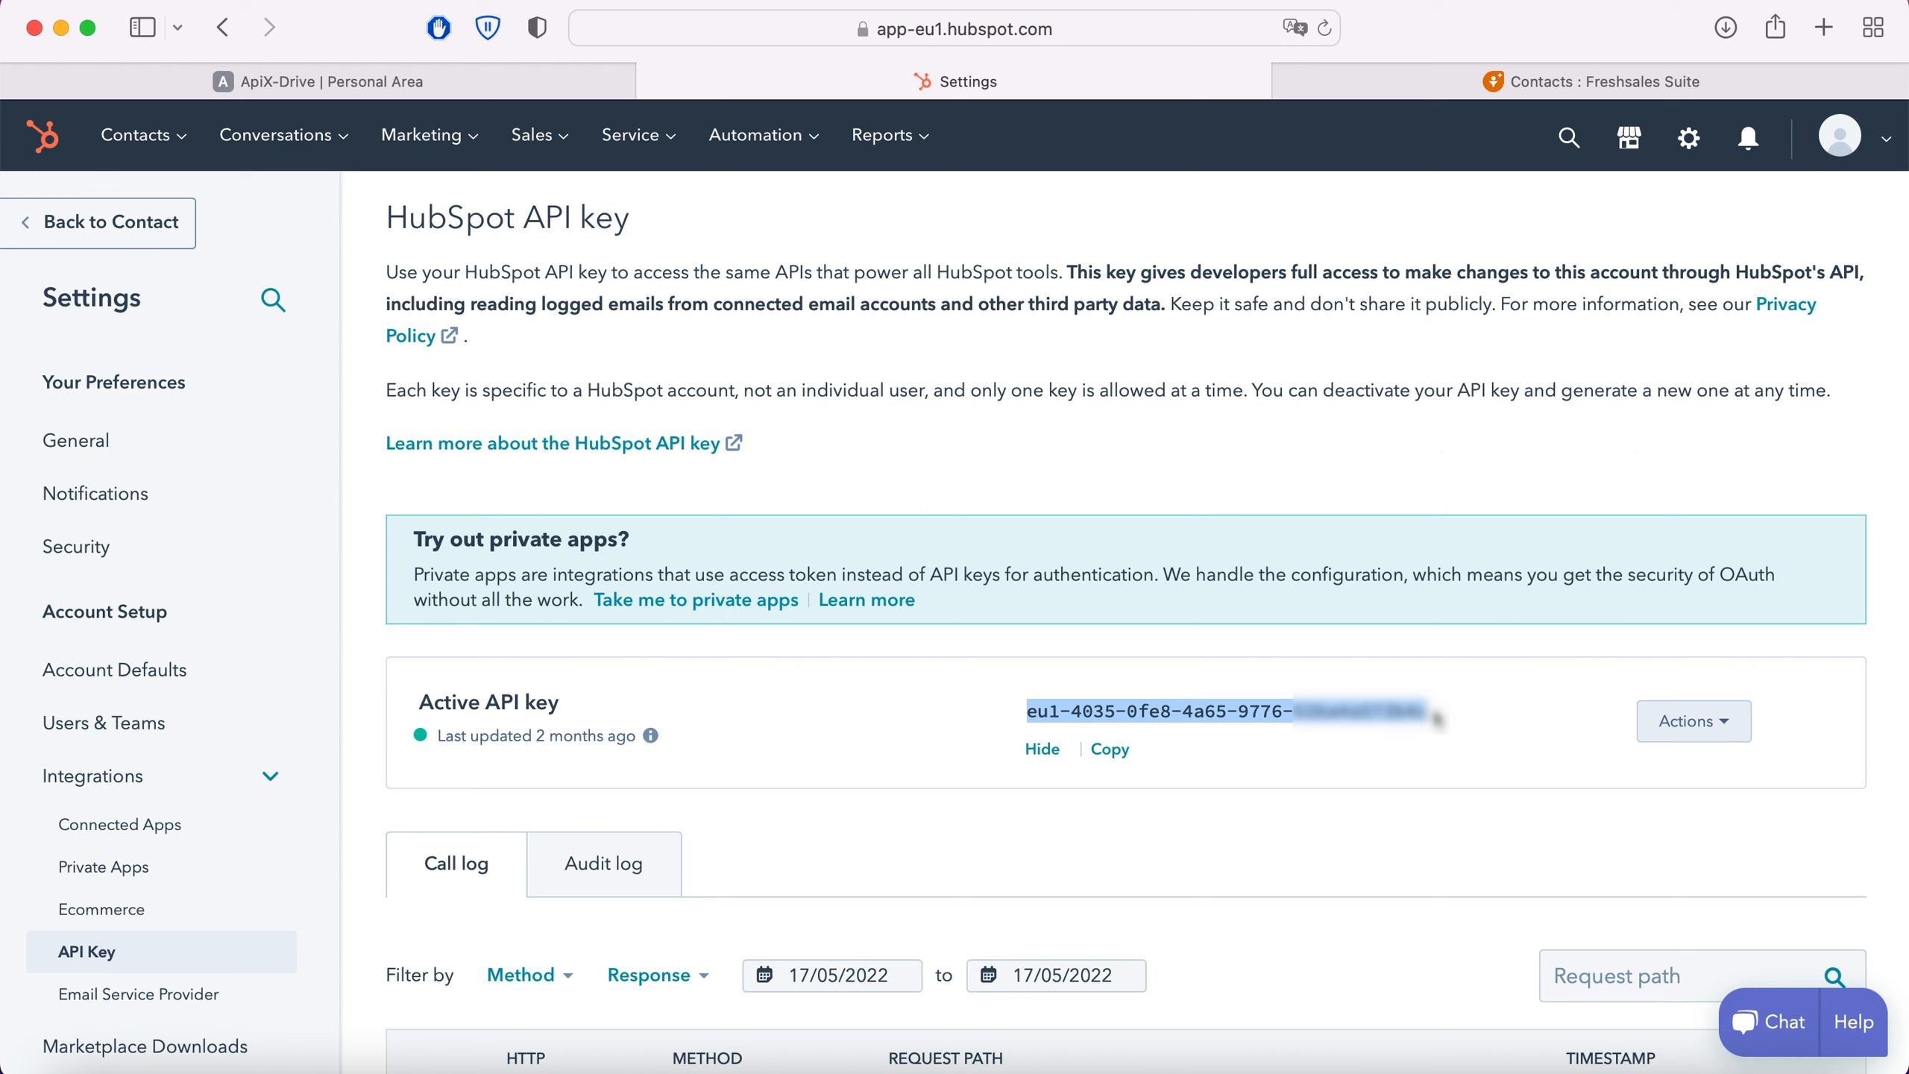
right_click(1390, 721)
left_click(1435, 682)
Step: Switch back to ApiX-Drive, paste the API key into the Hubspot integration setup and save the account
left_click(456, 79)
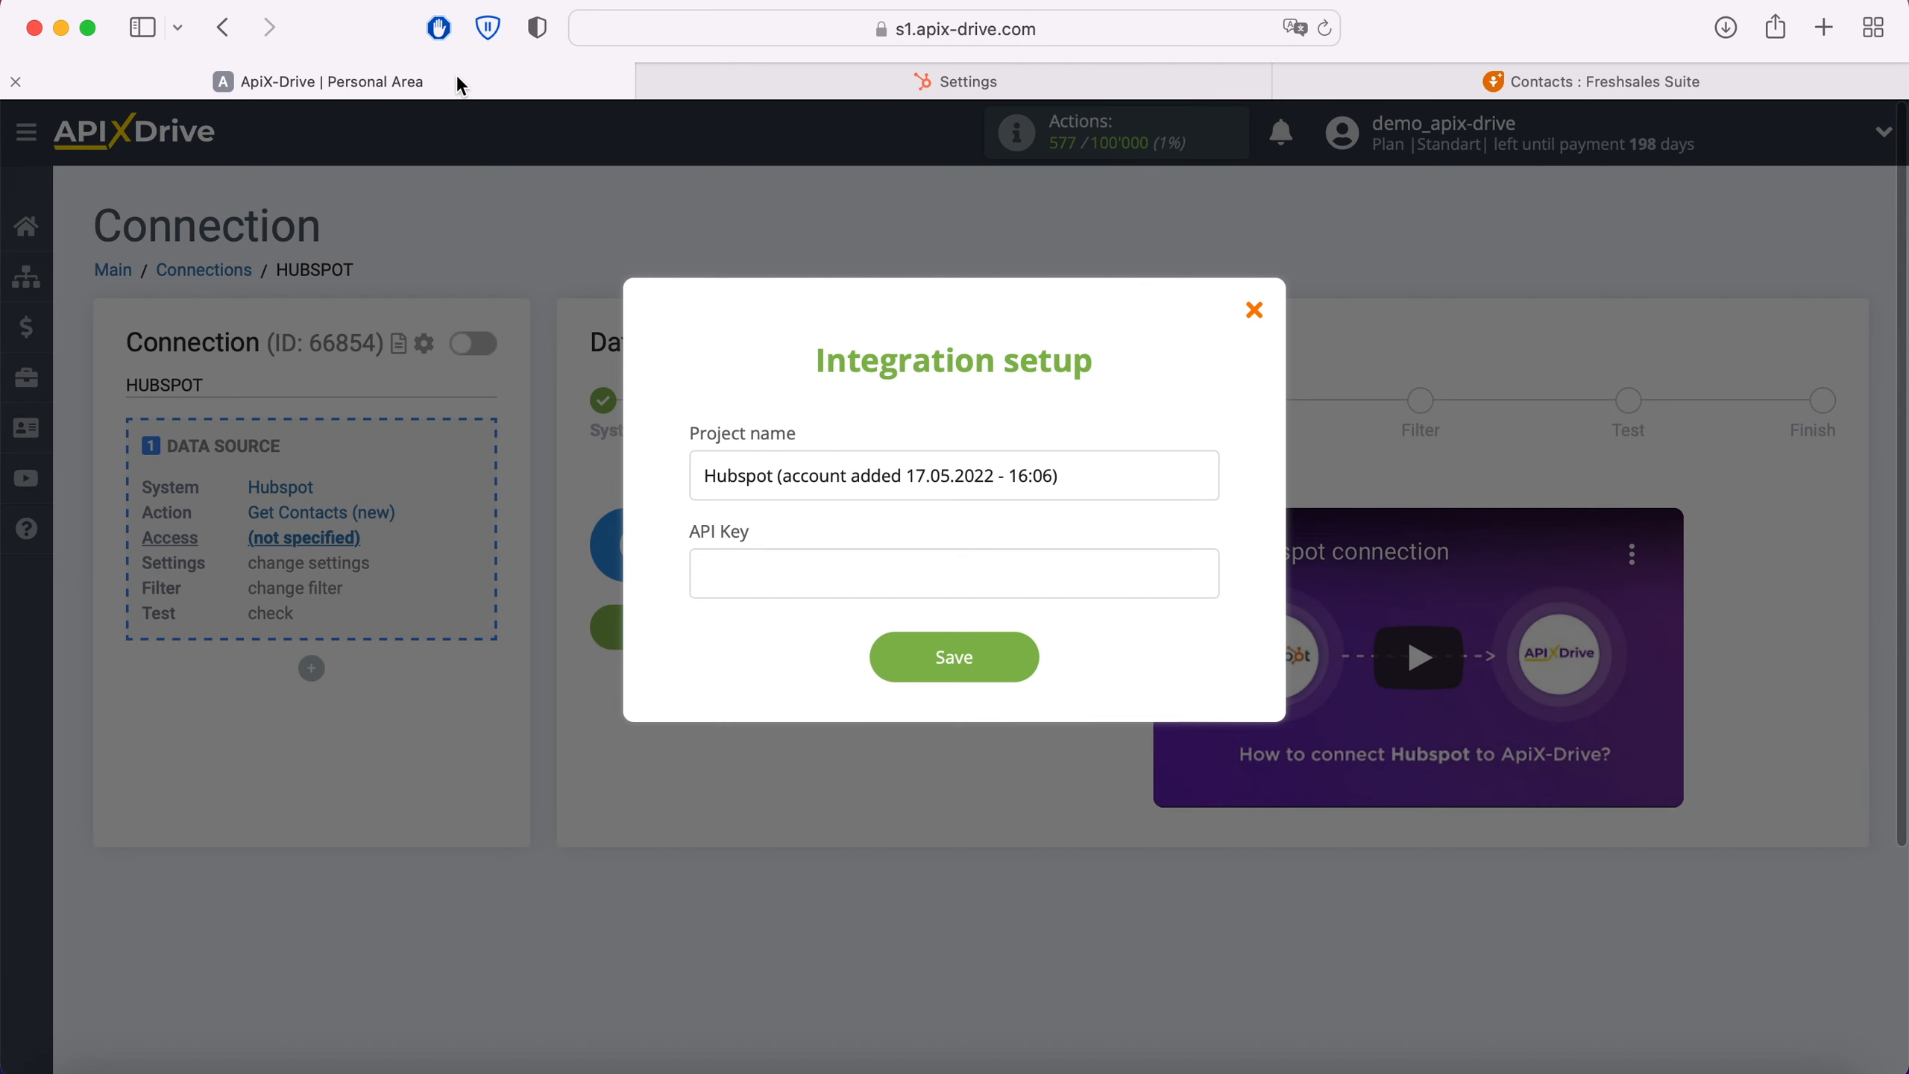
left_click(709, 577)
right_click(736, 588)
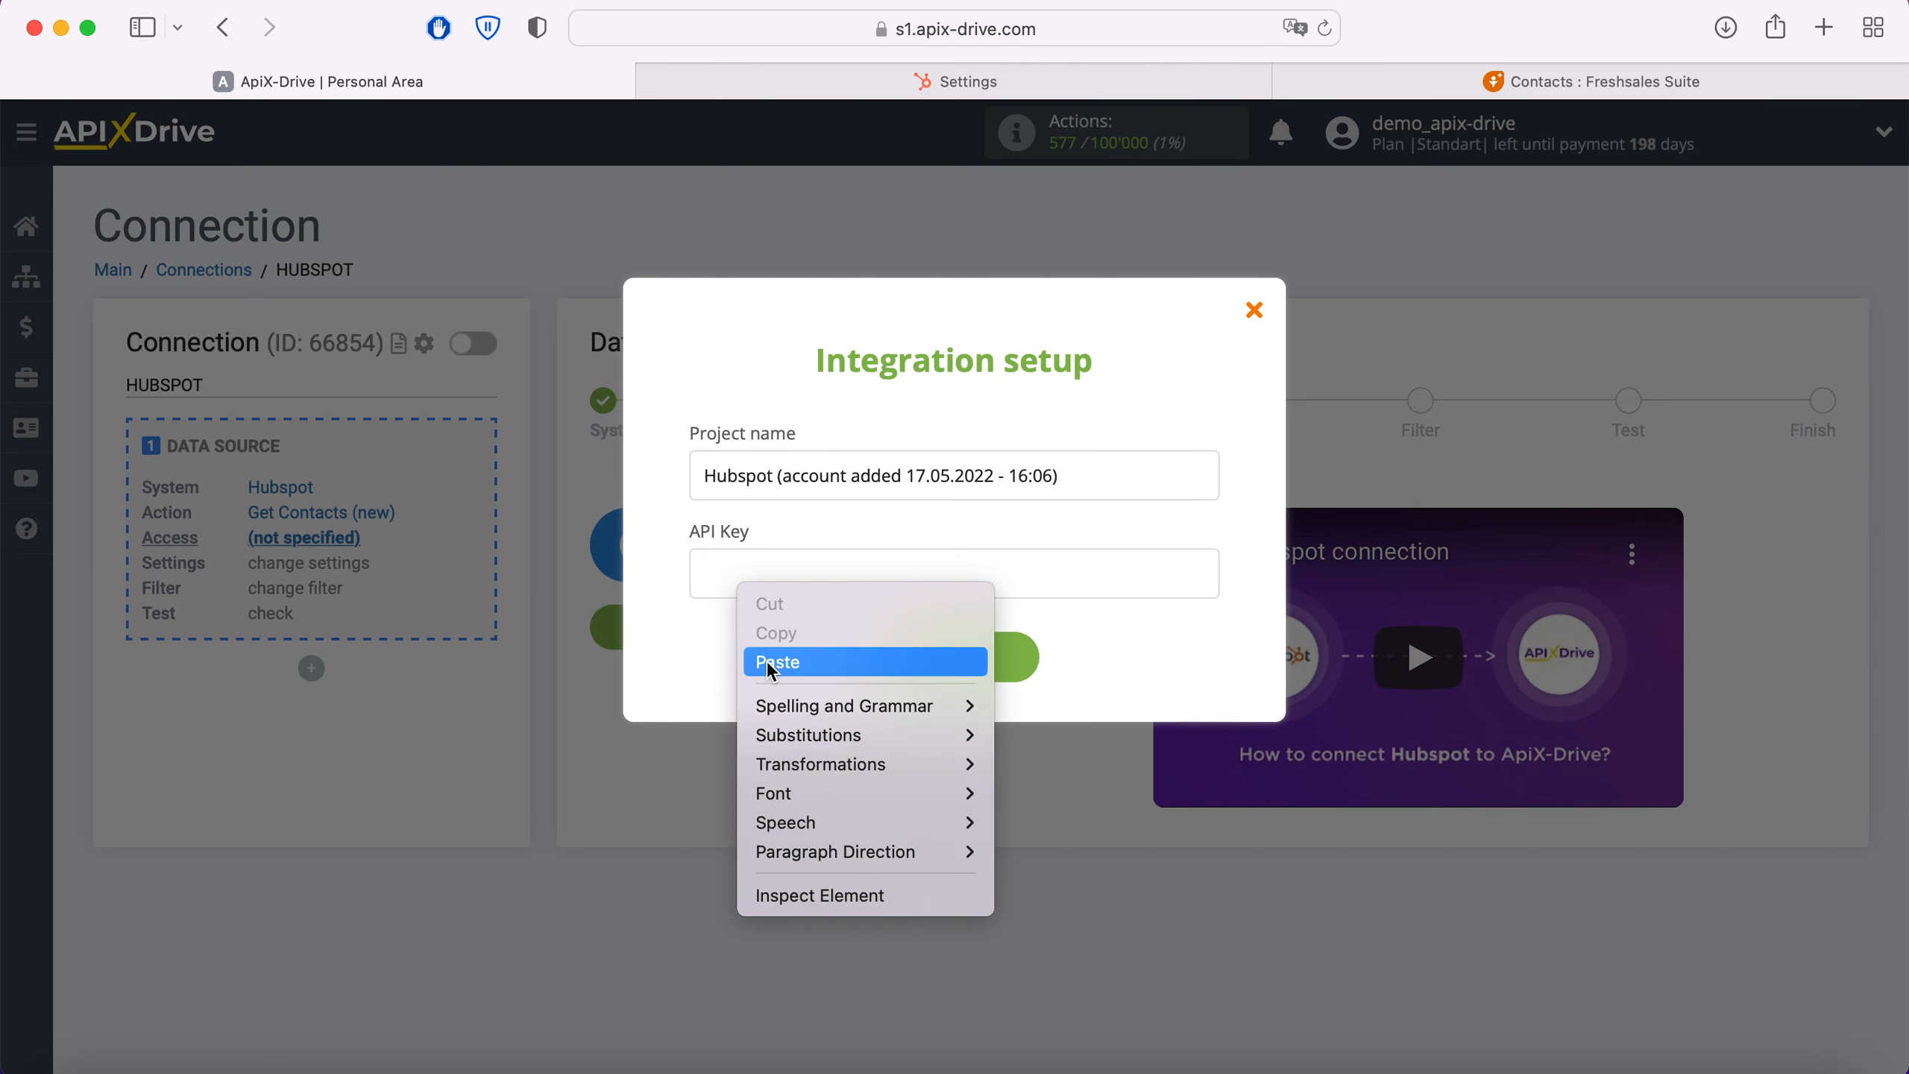
left_click(772, 663)
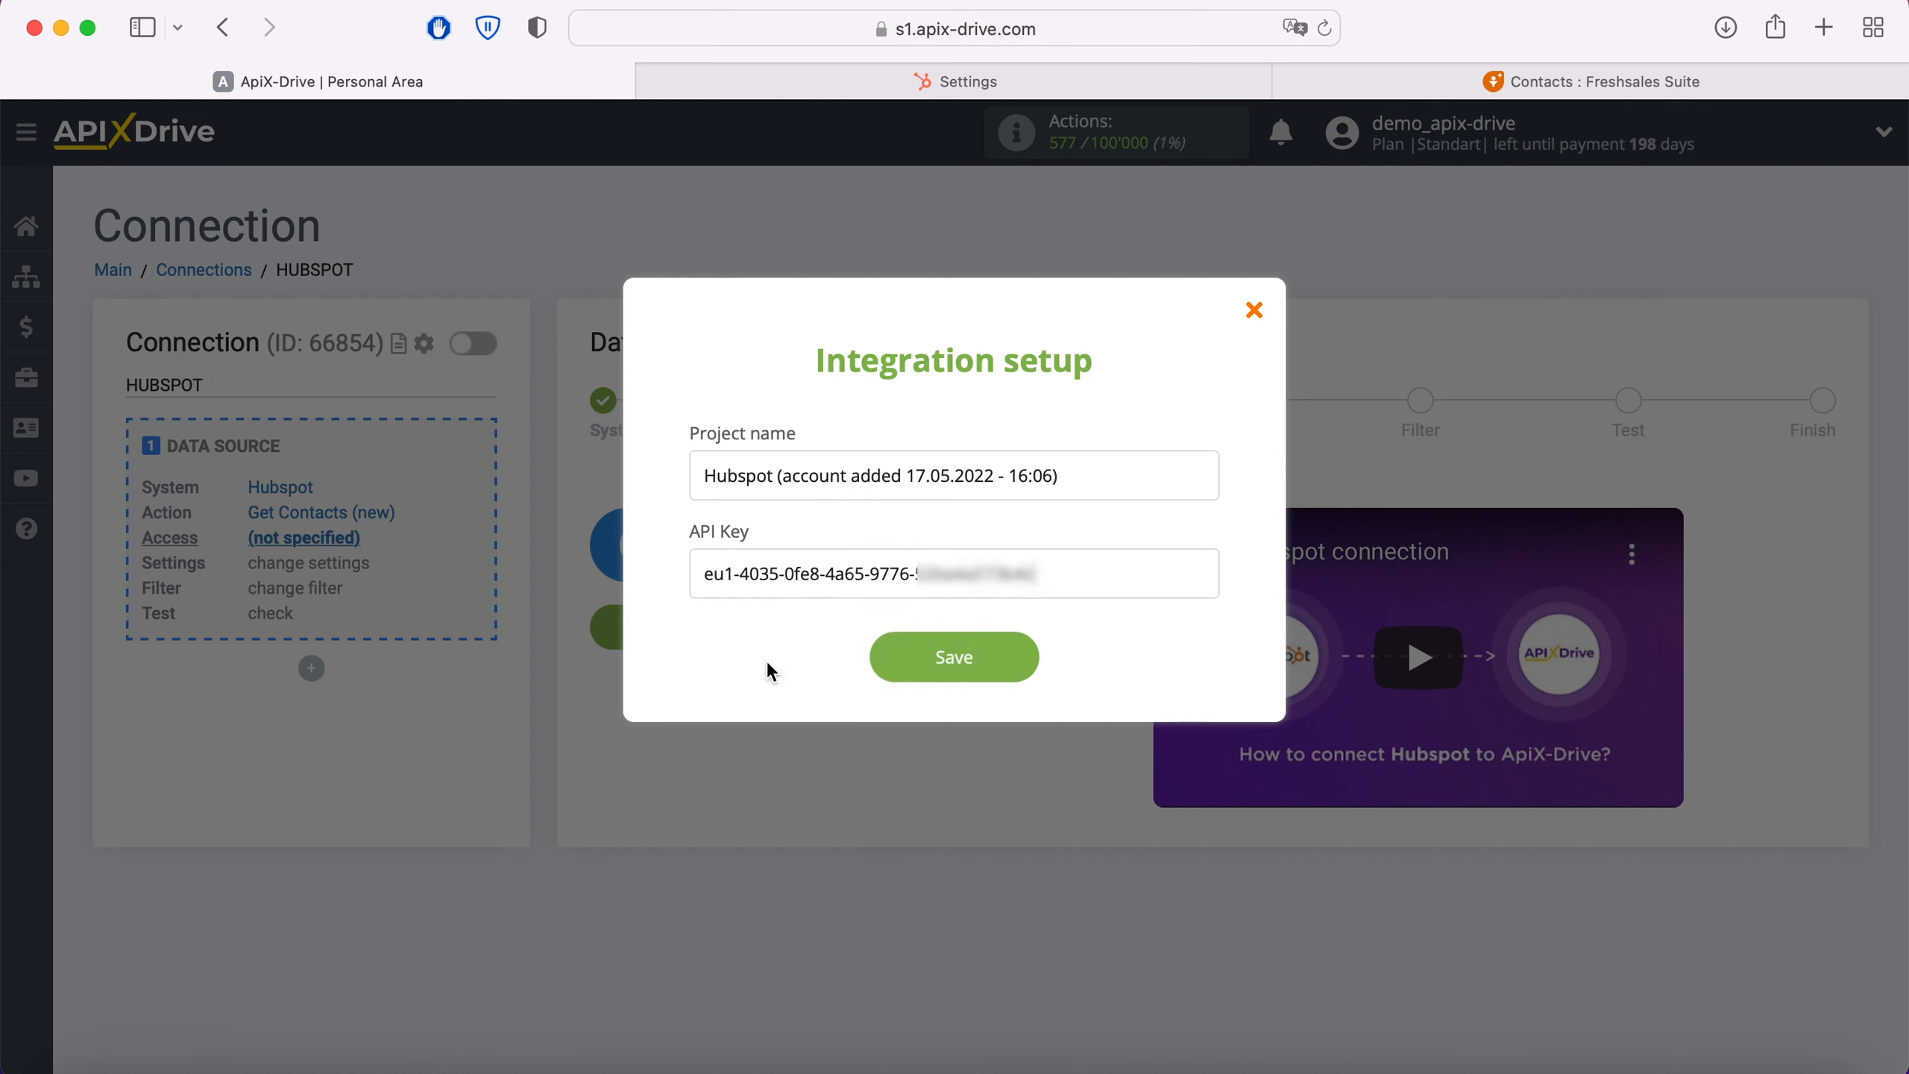
left_click(936, 668)
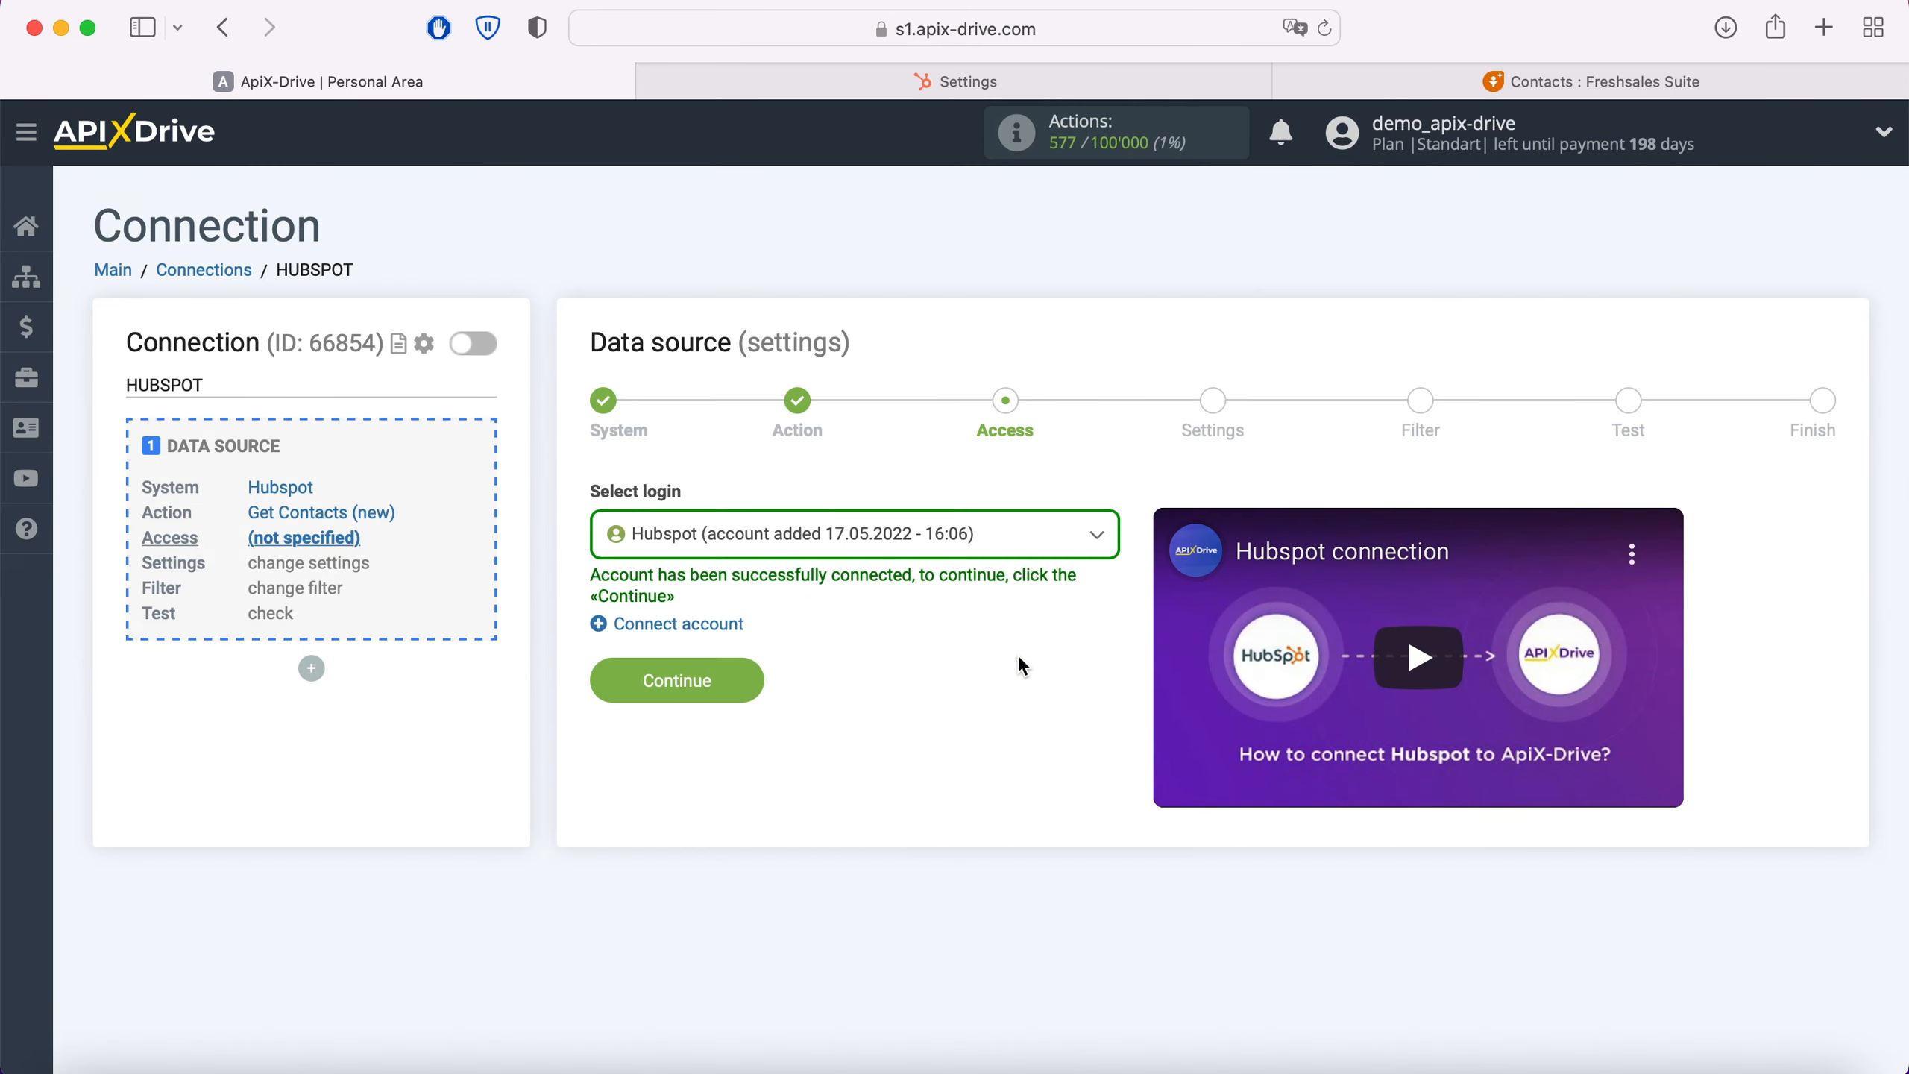
Step: Select the newly connected Hubspot account as the data source login and continue to the settings
left_click(1023, 553)
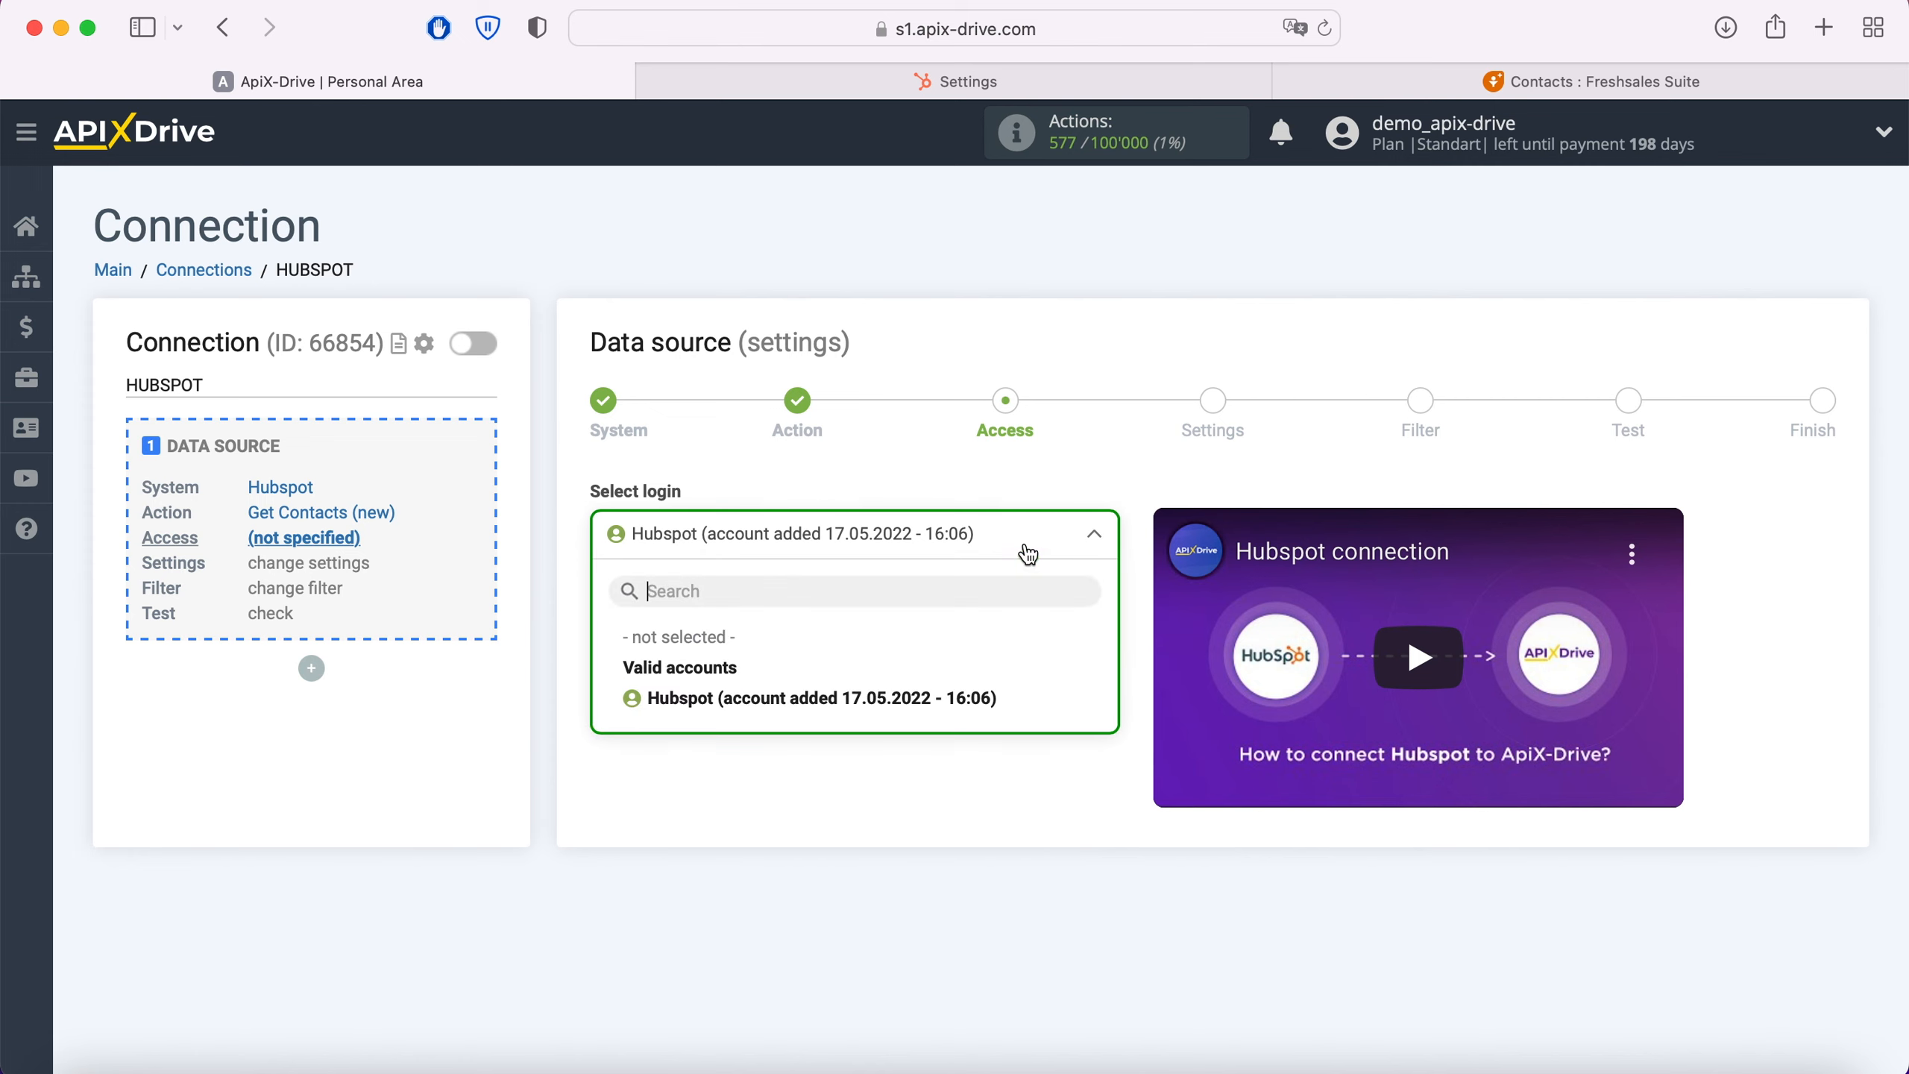
left_click(939, 705)
left_click(761, 685)
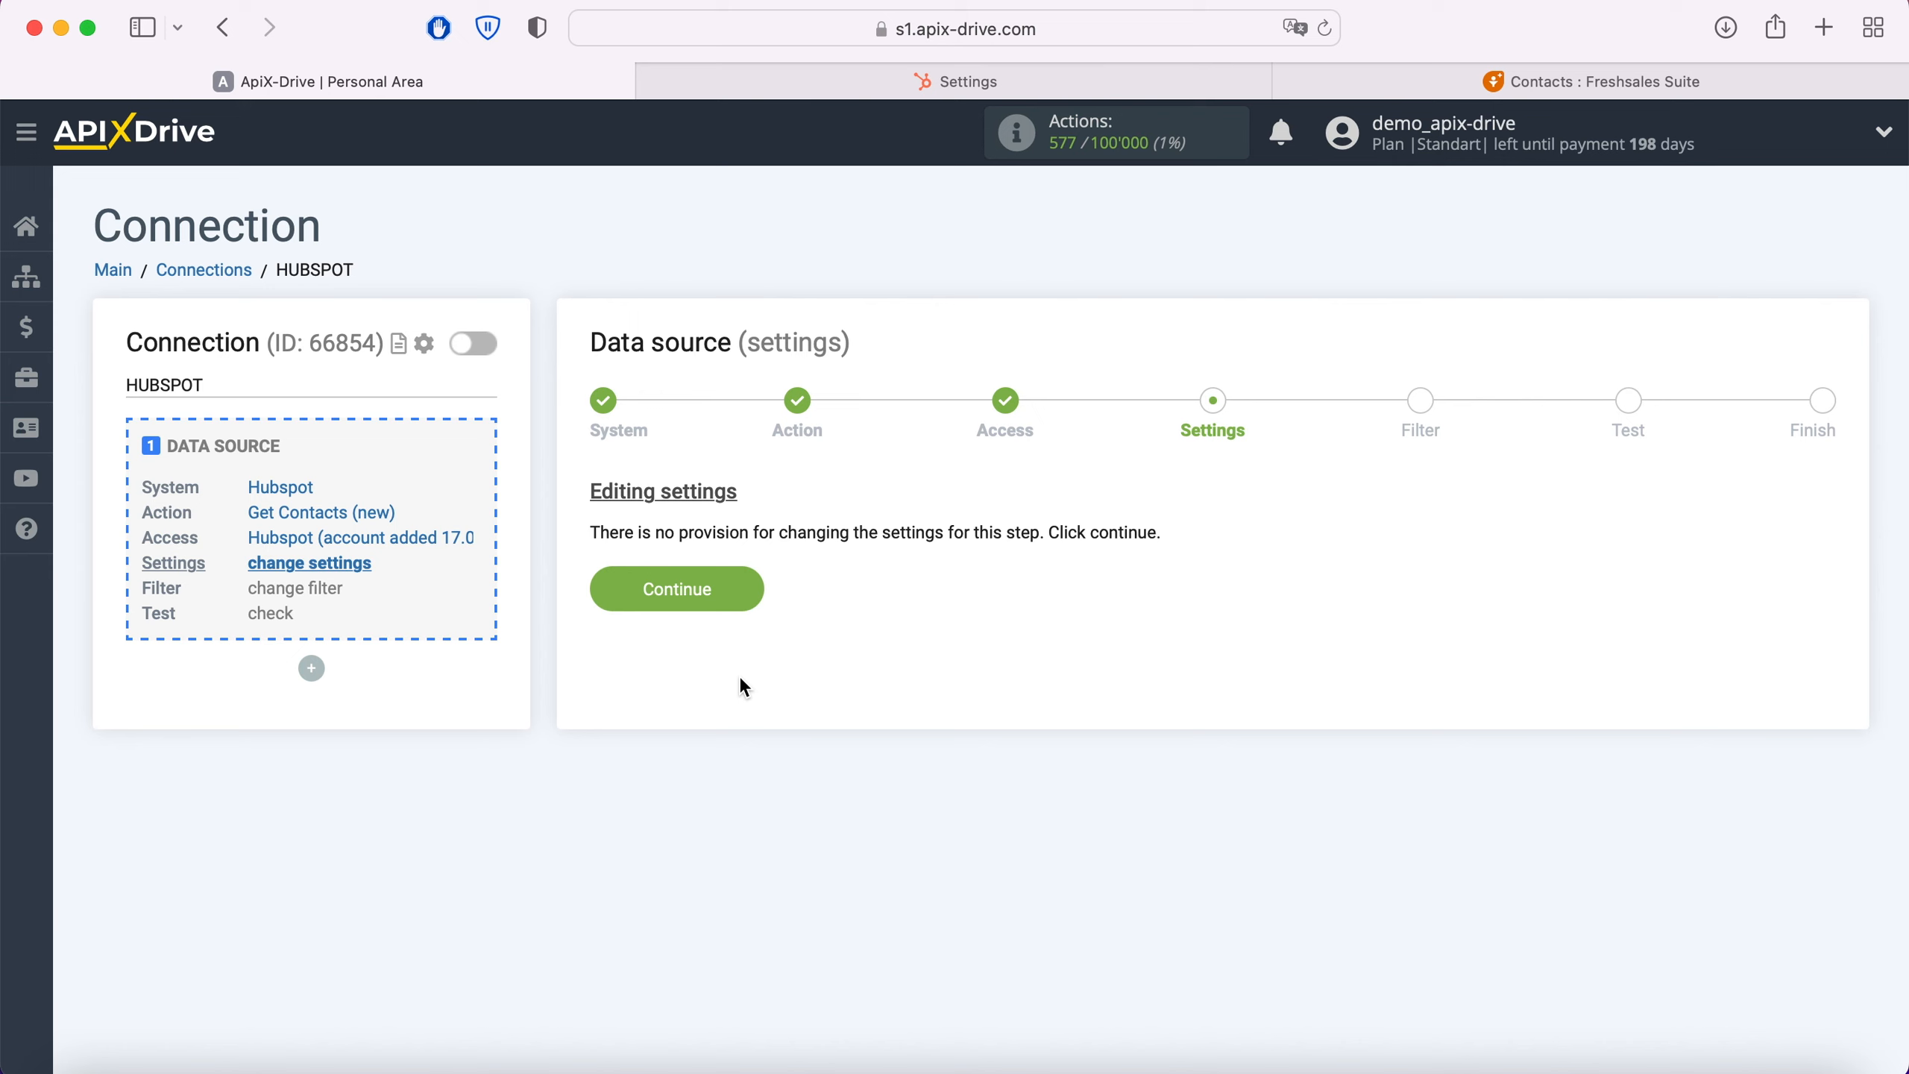
Step: Complete the data source setup without a filter, reviewing the test contact data loaded from Hubspot
left_click(750, 588)
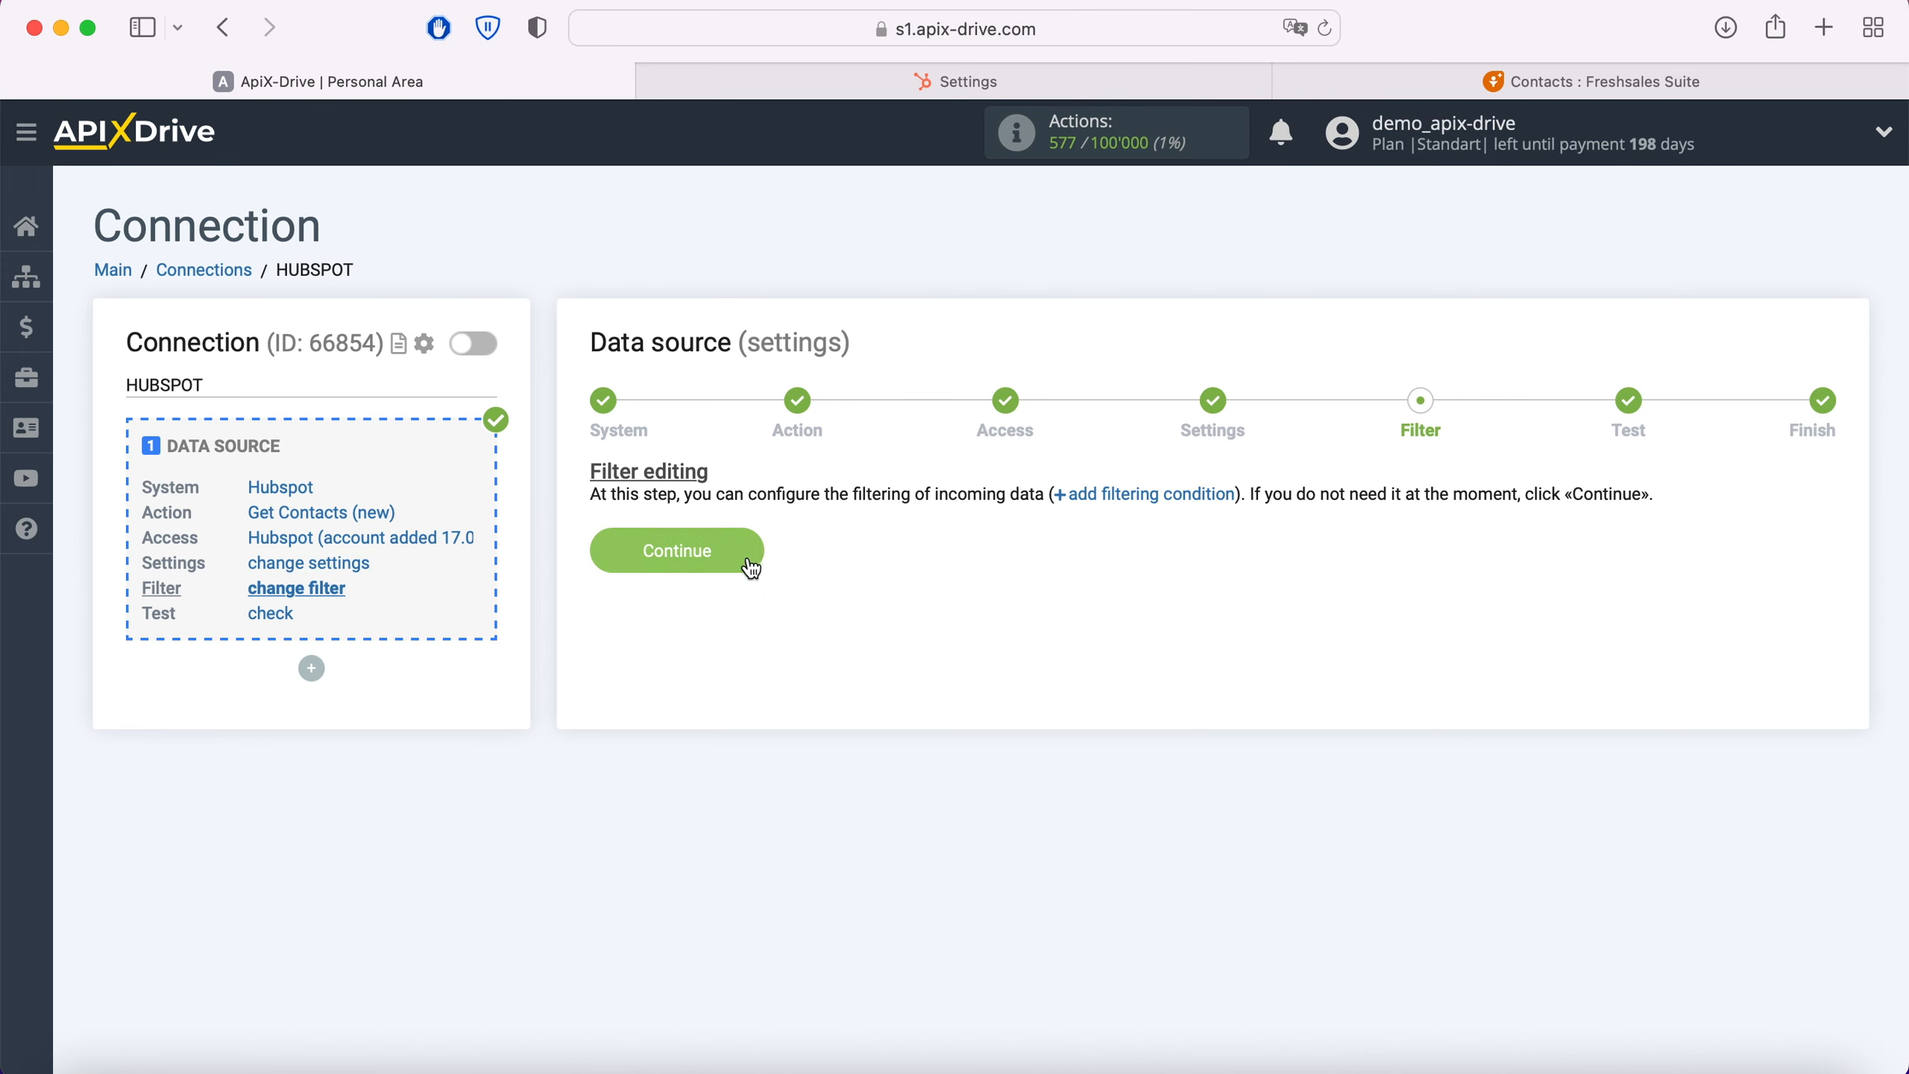
left_click(745, 550)
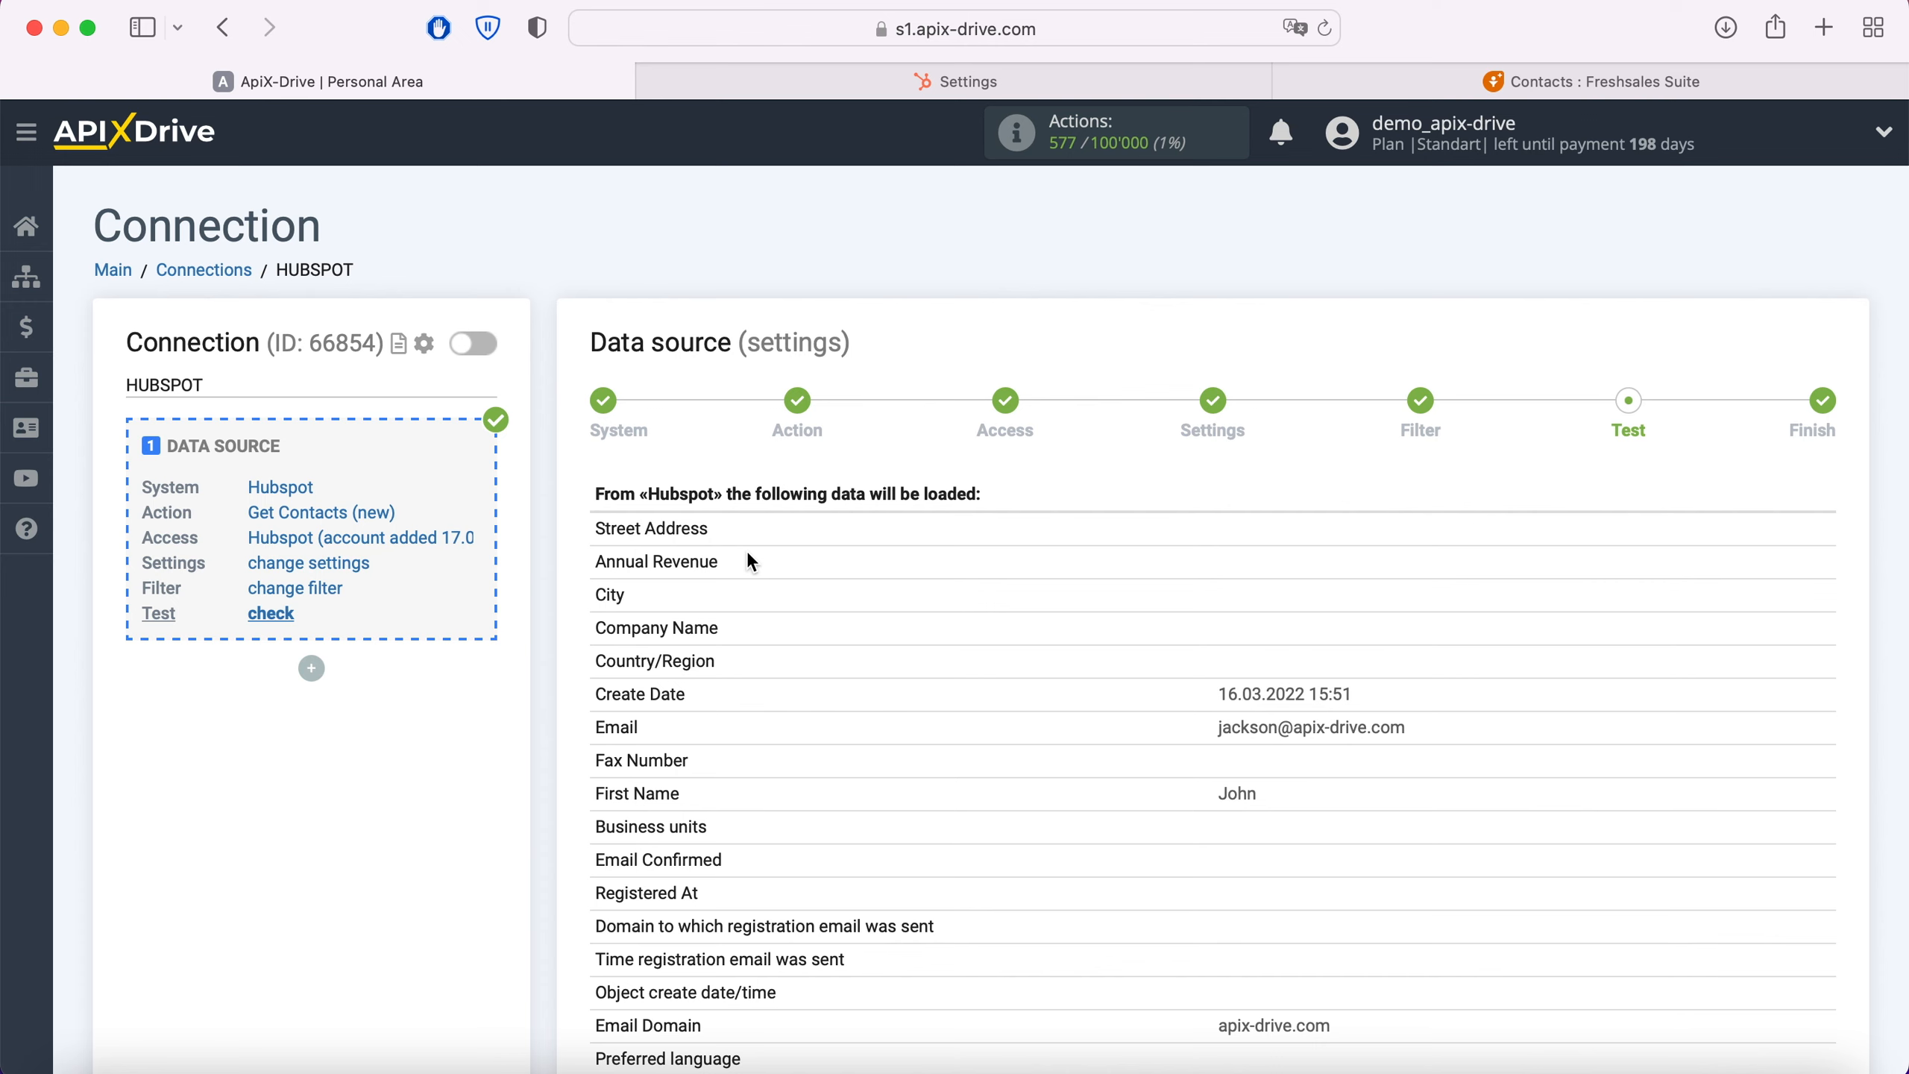
scroll(748, 556, "down", 10)
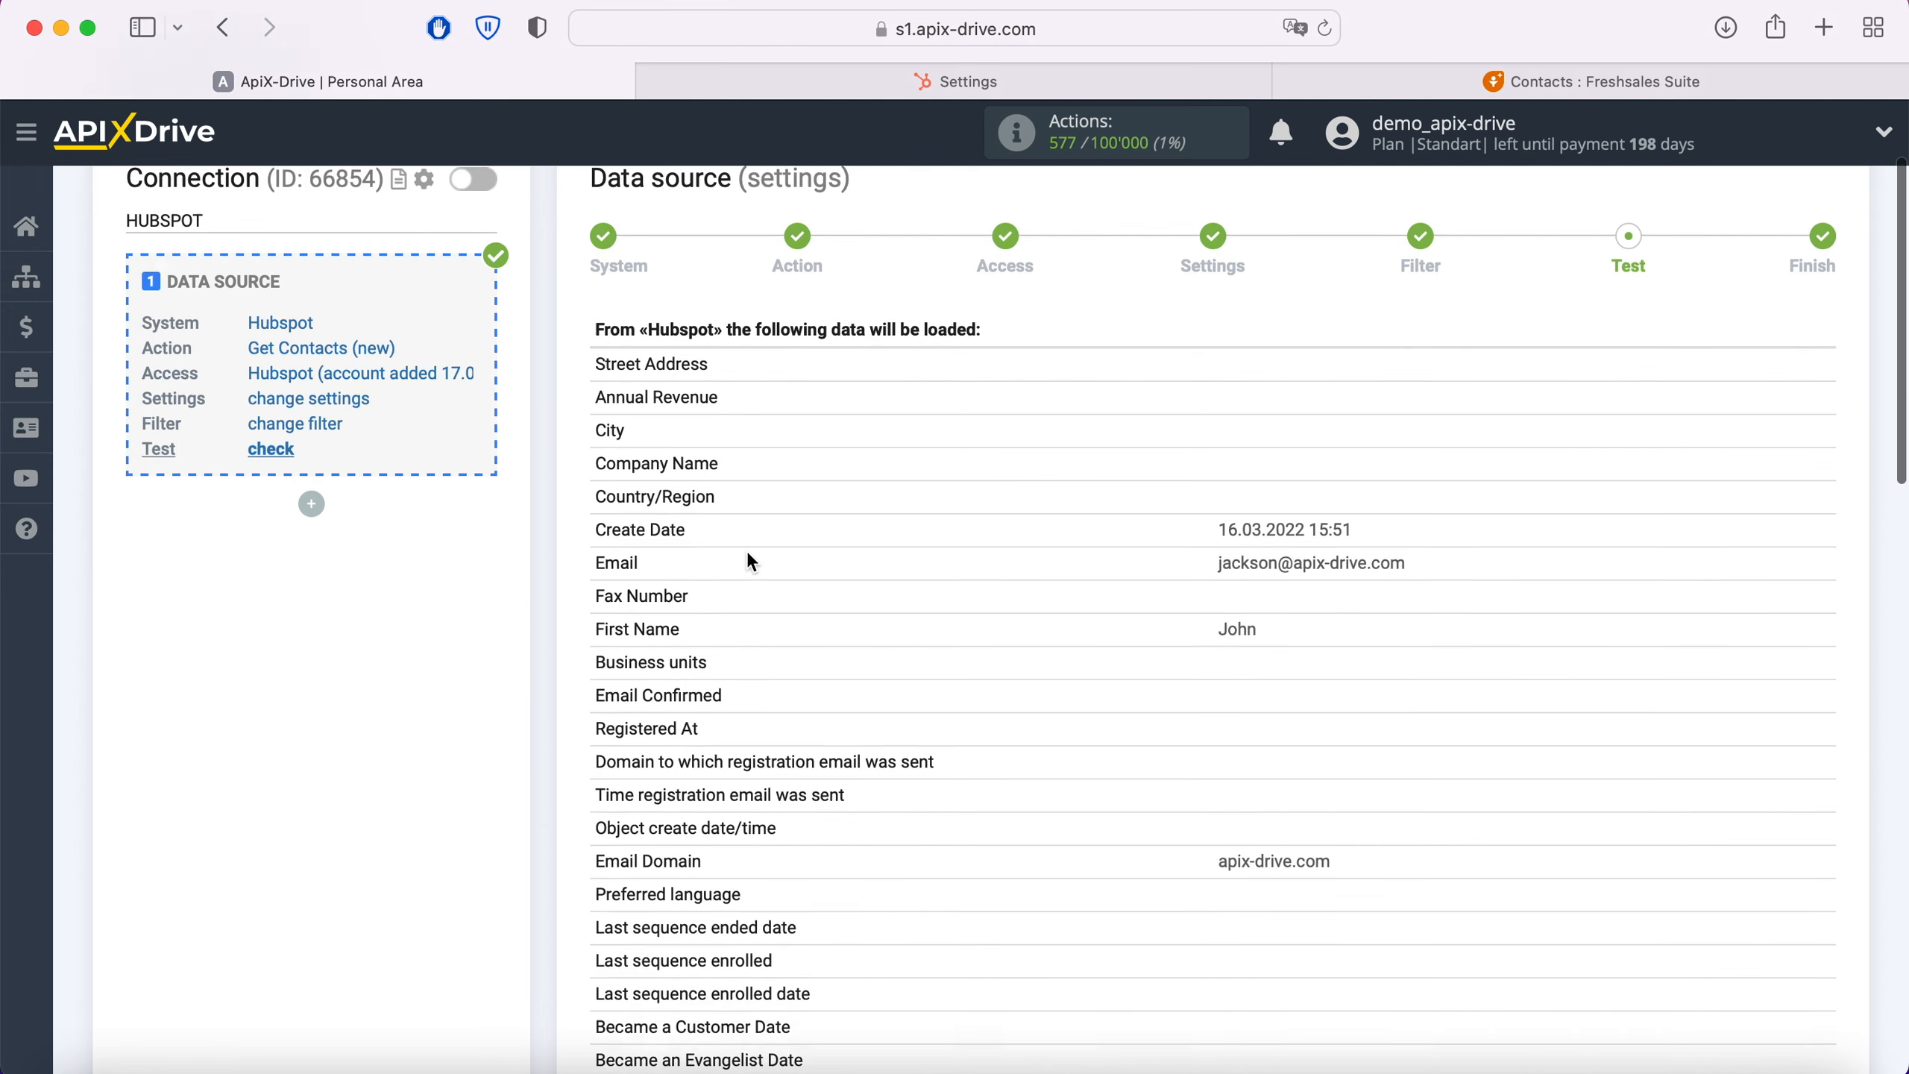
scroll(750, 560, "down", 11)
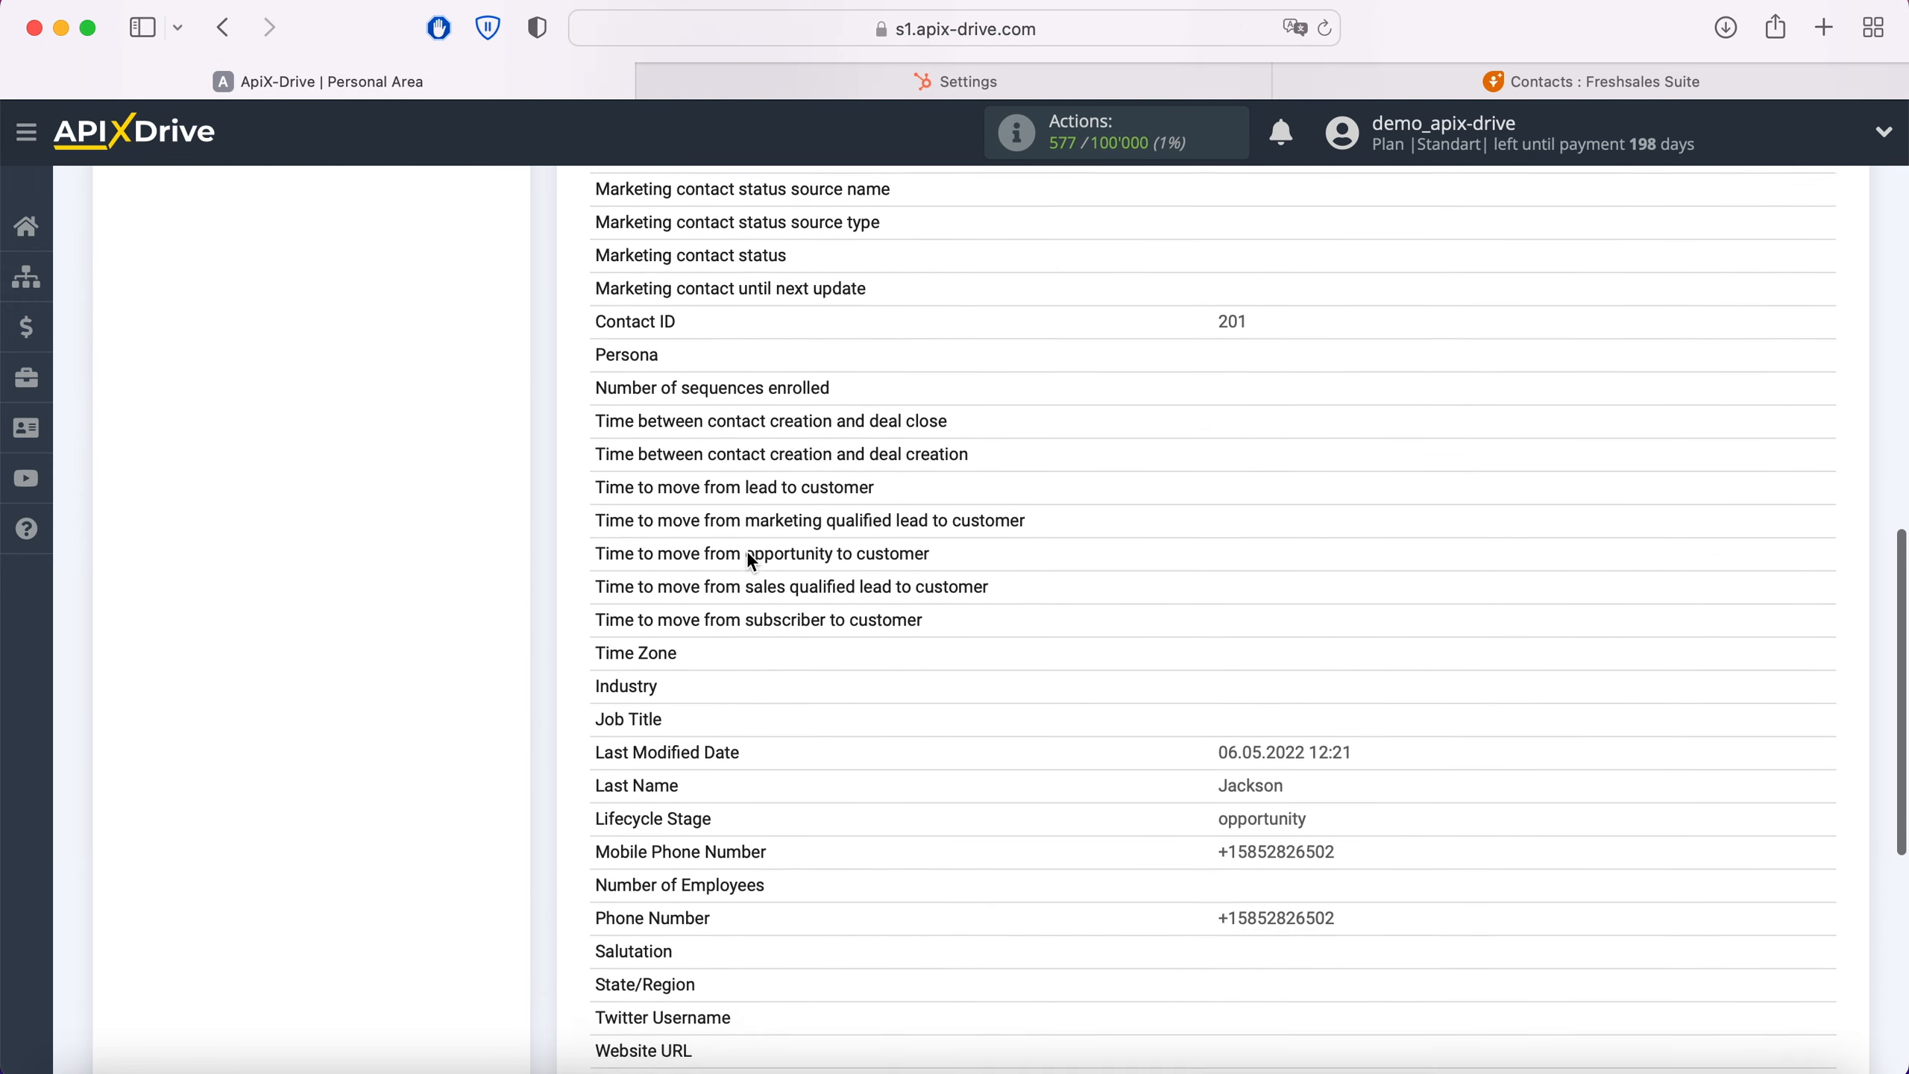
left_click(1831, 871)
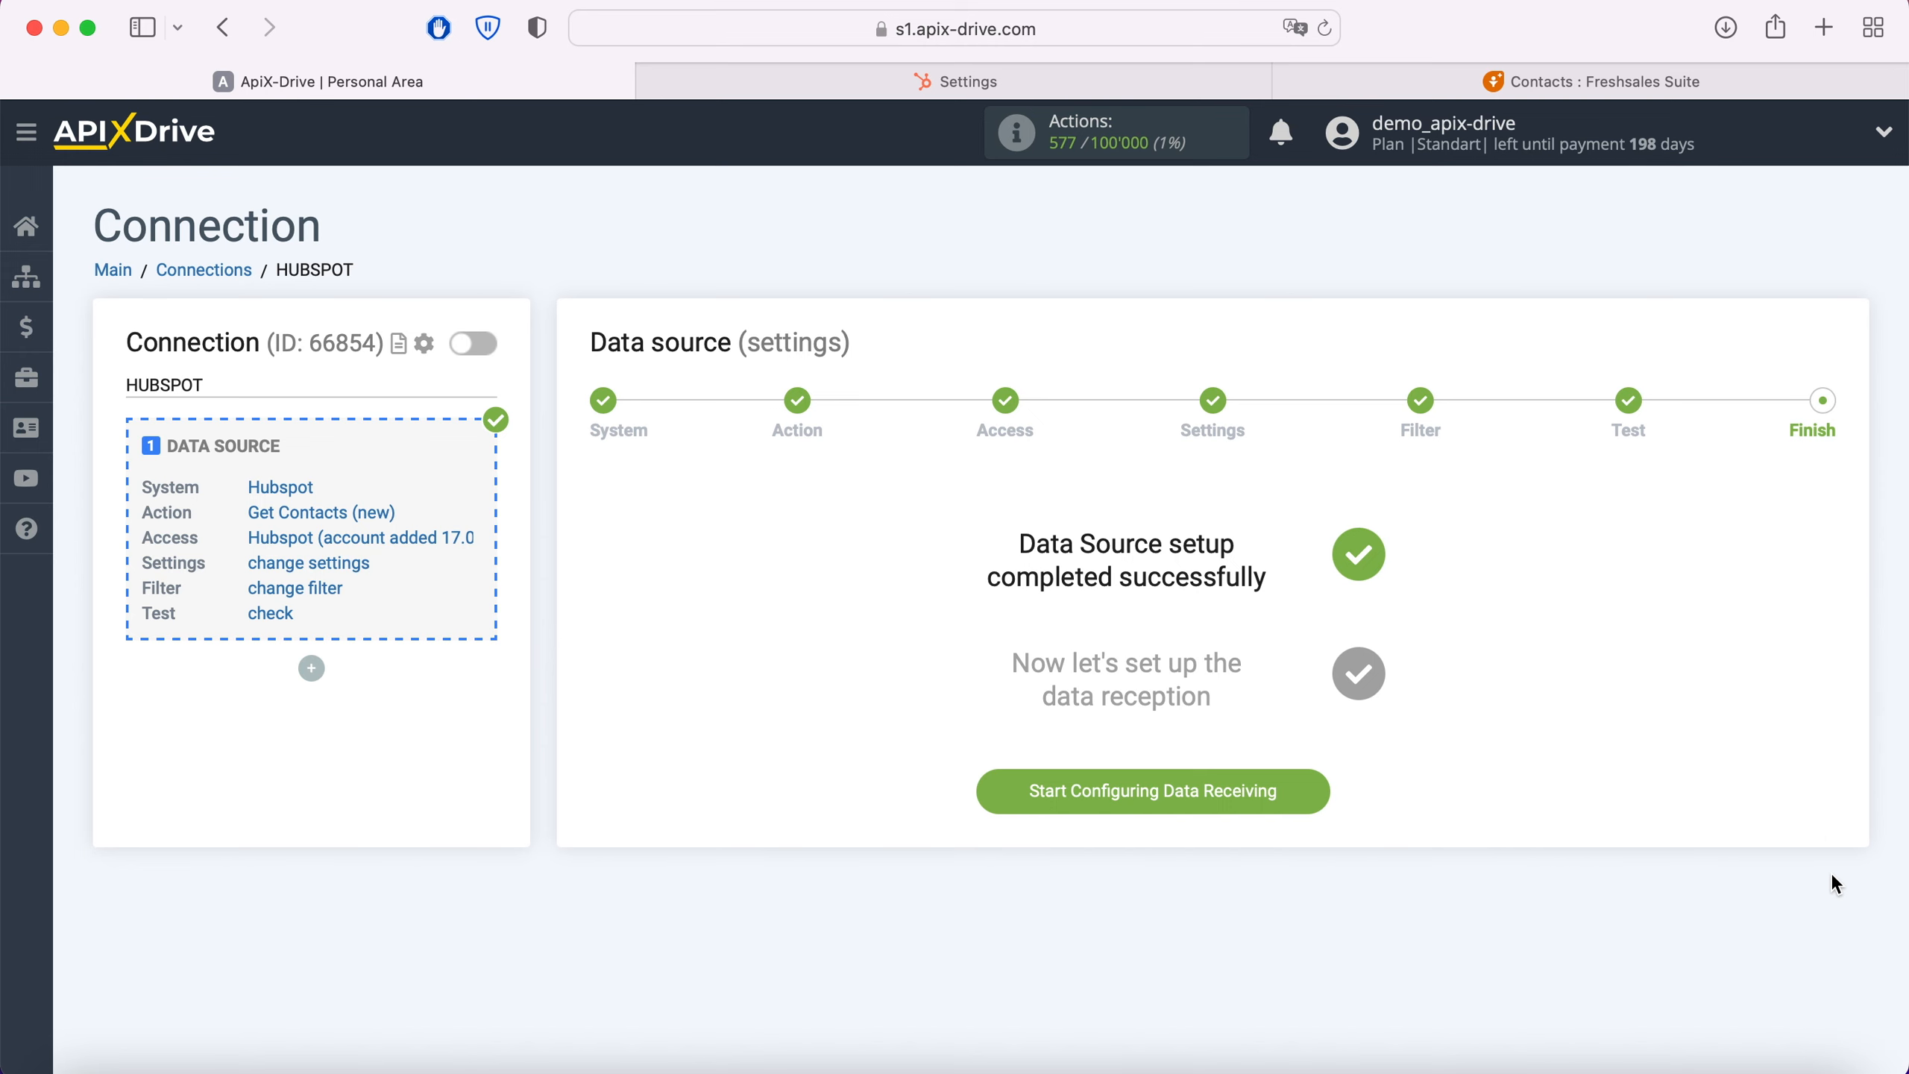
Step: Start configuring data receiving and choose Freshworks as the data destination system
left_click(1318, 791)
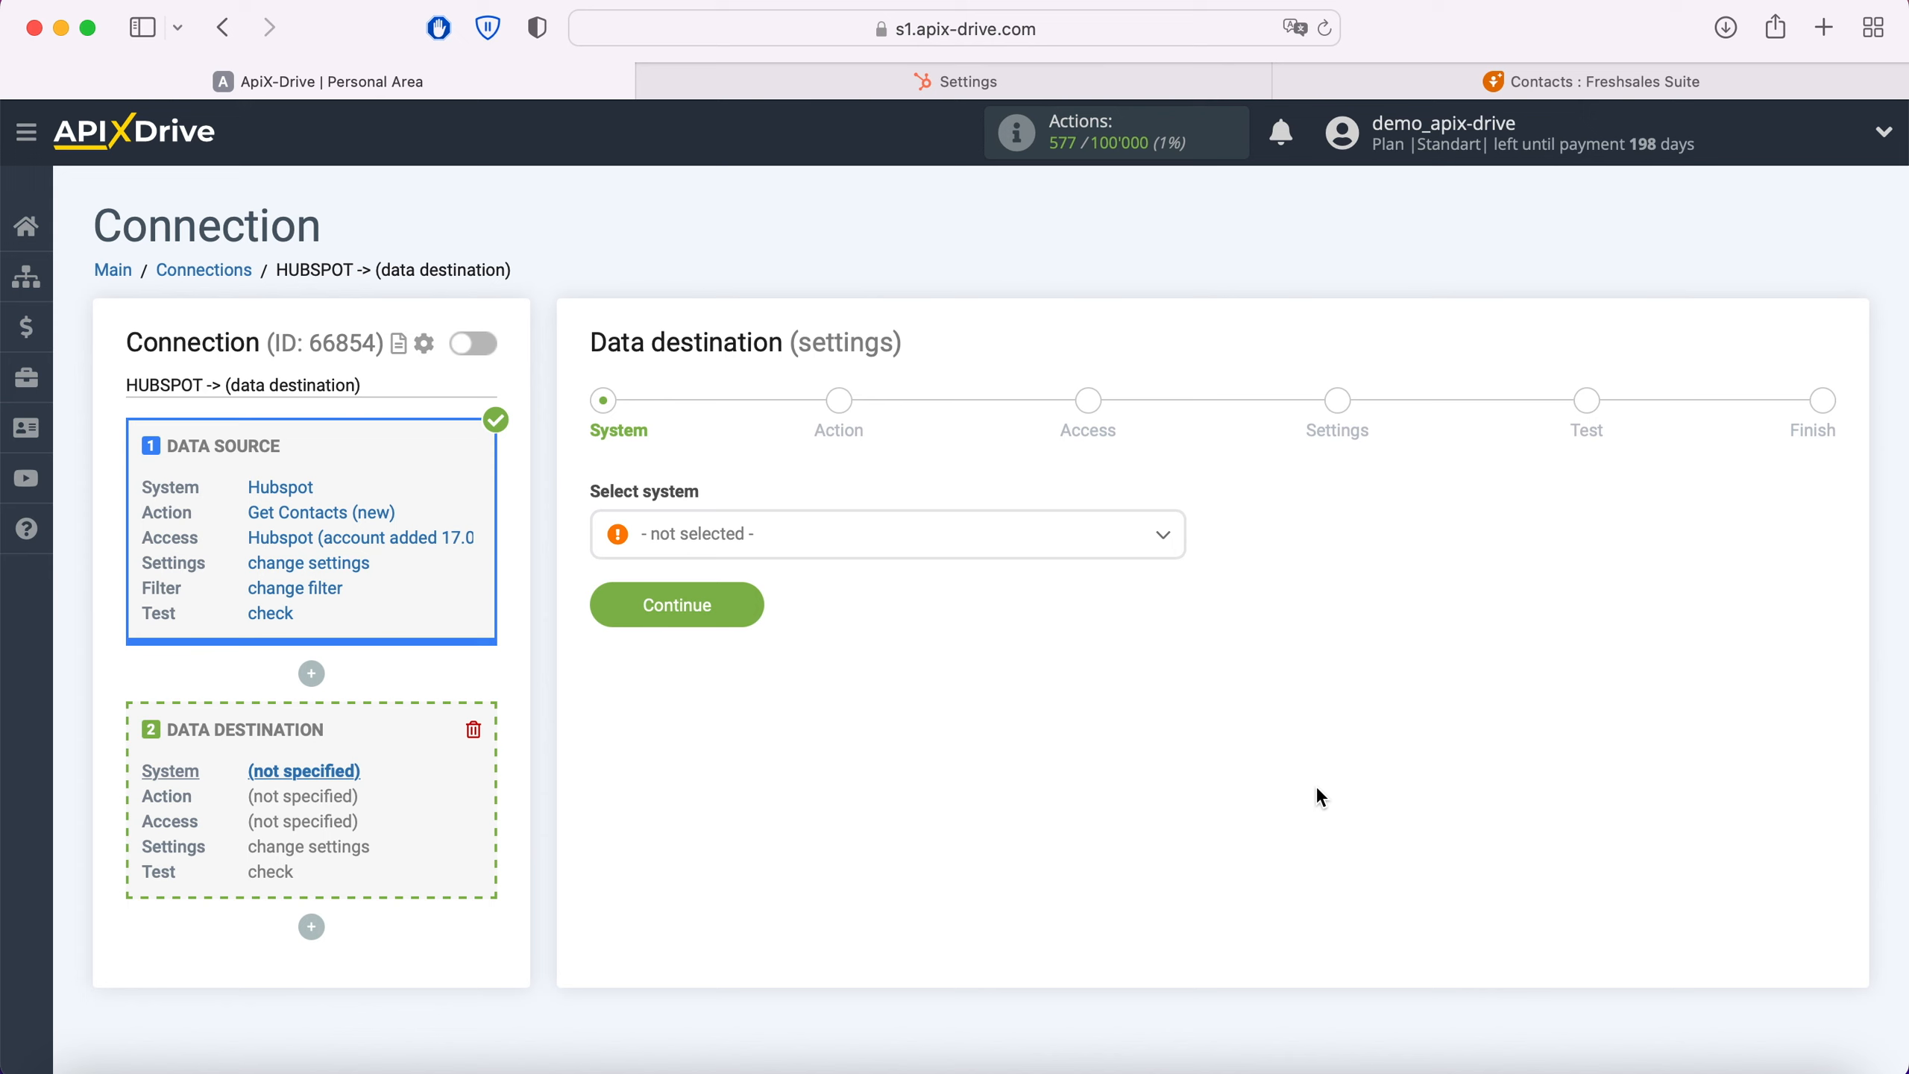
left_click(1048, 547)
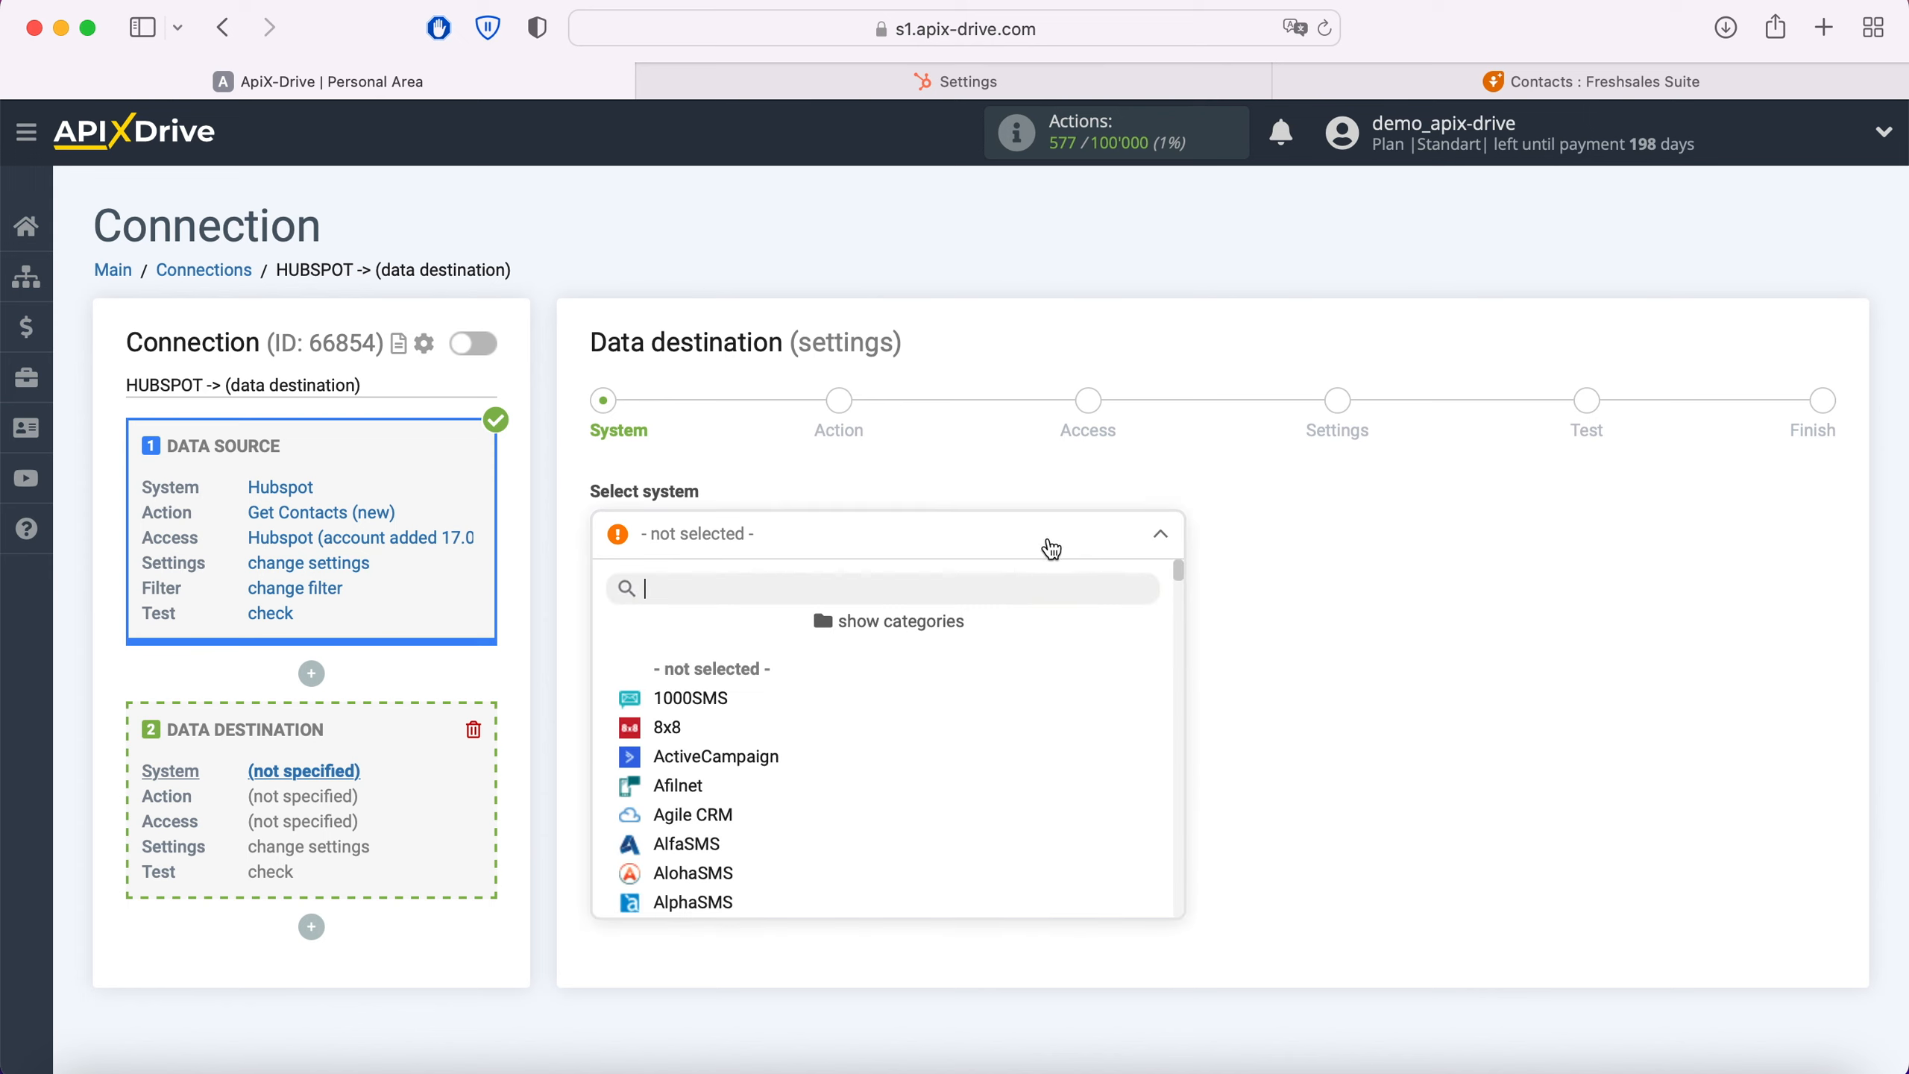
scroll(999, 688, "down", 3)
scroll(1002, 691, "down", 15)
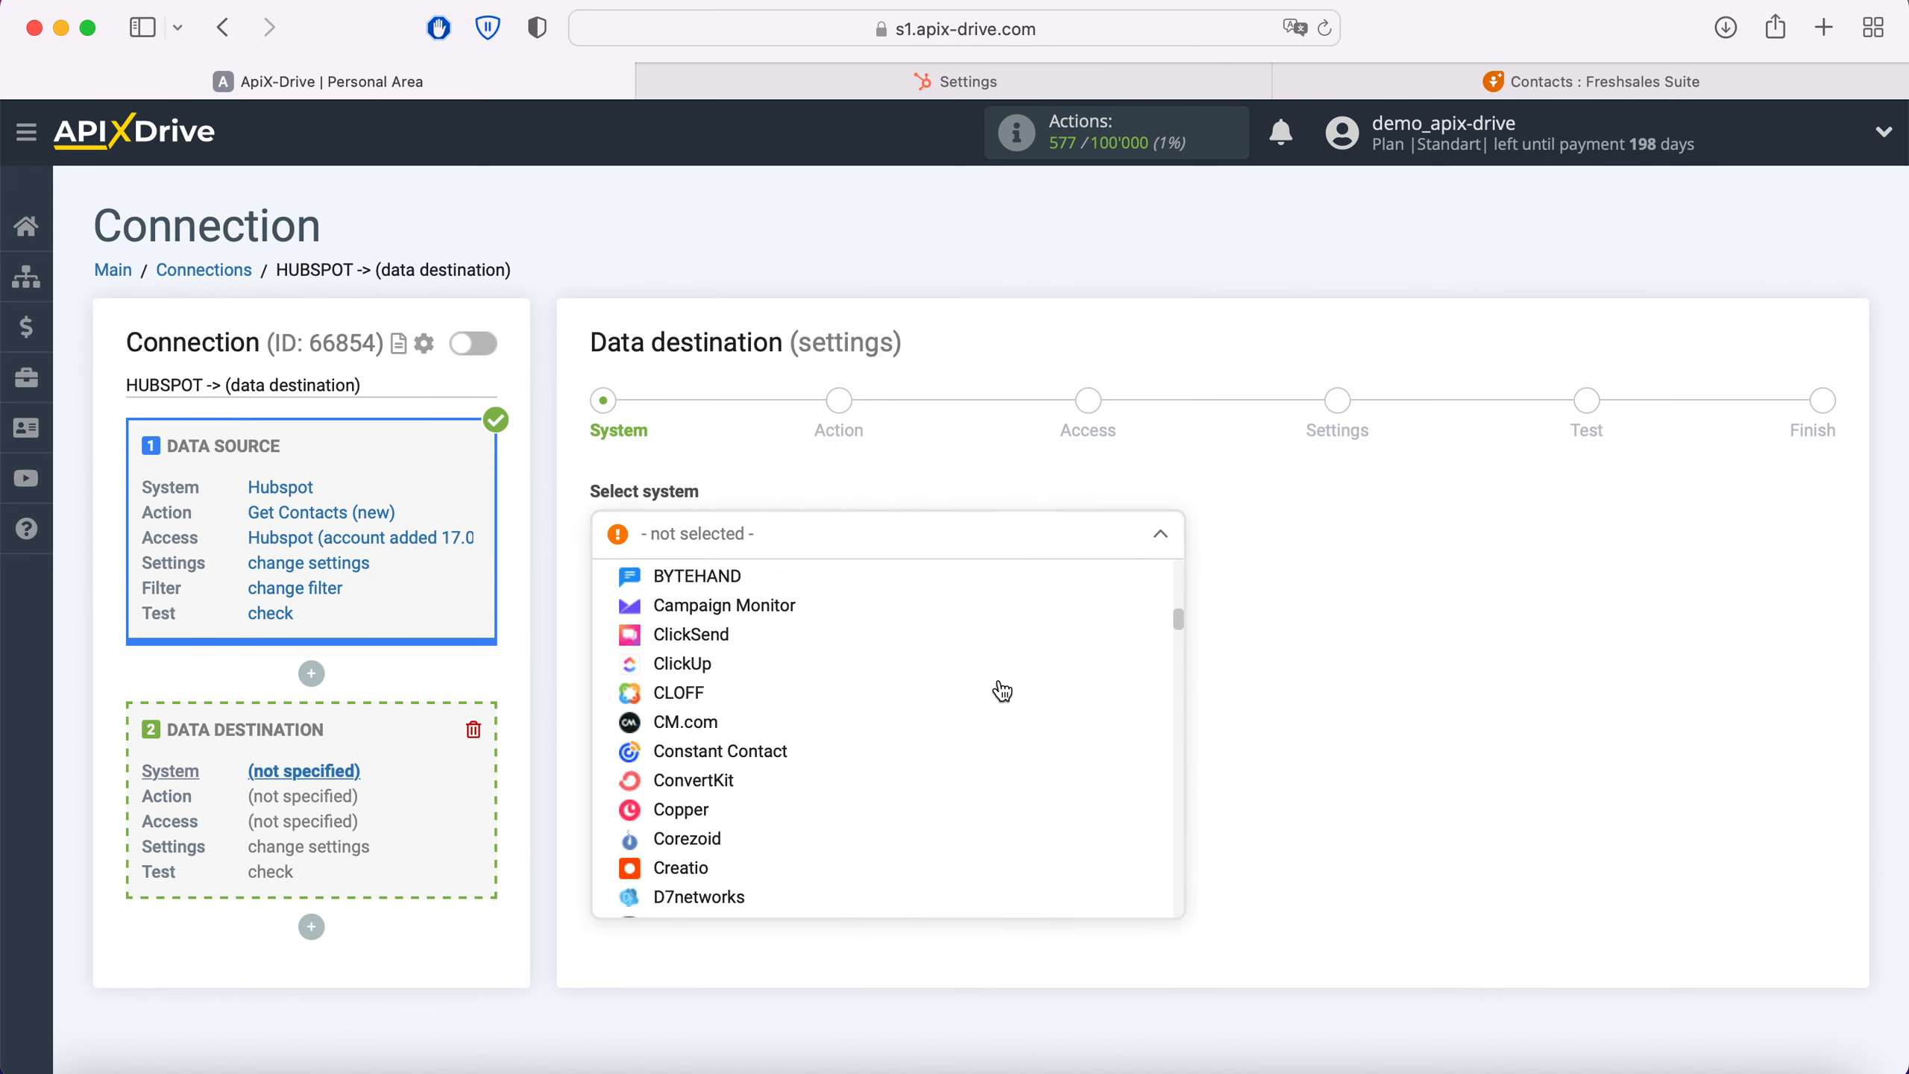
scroll(1001, 690, "down", 3)
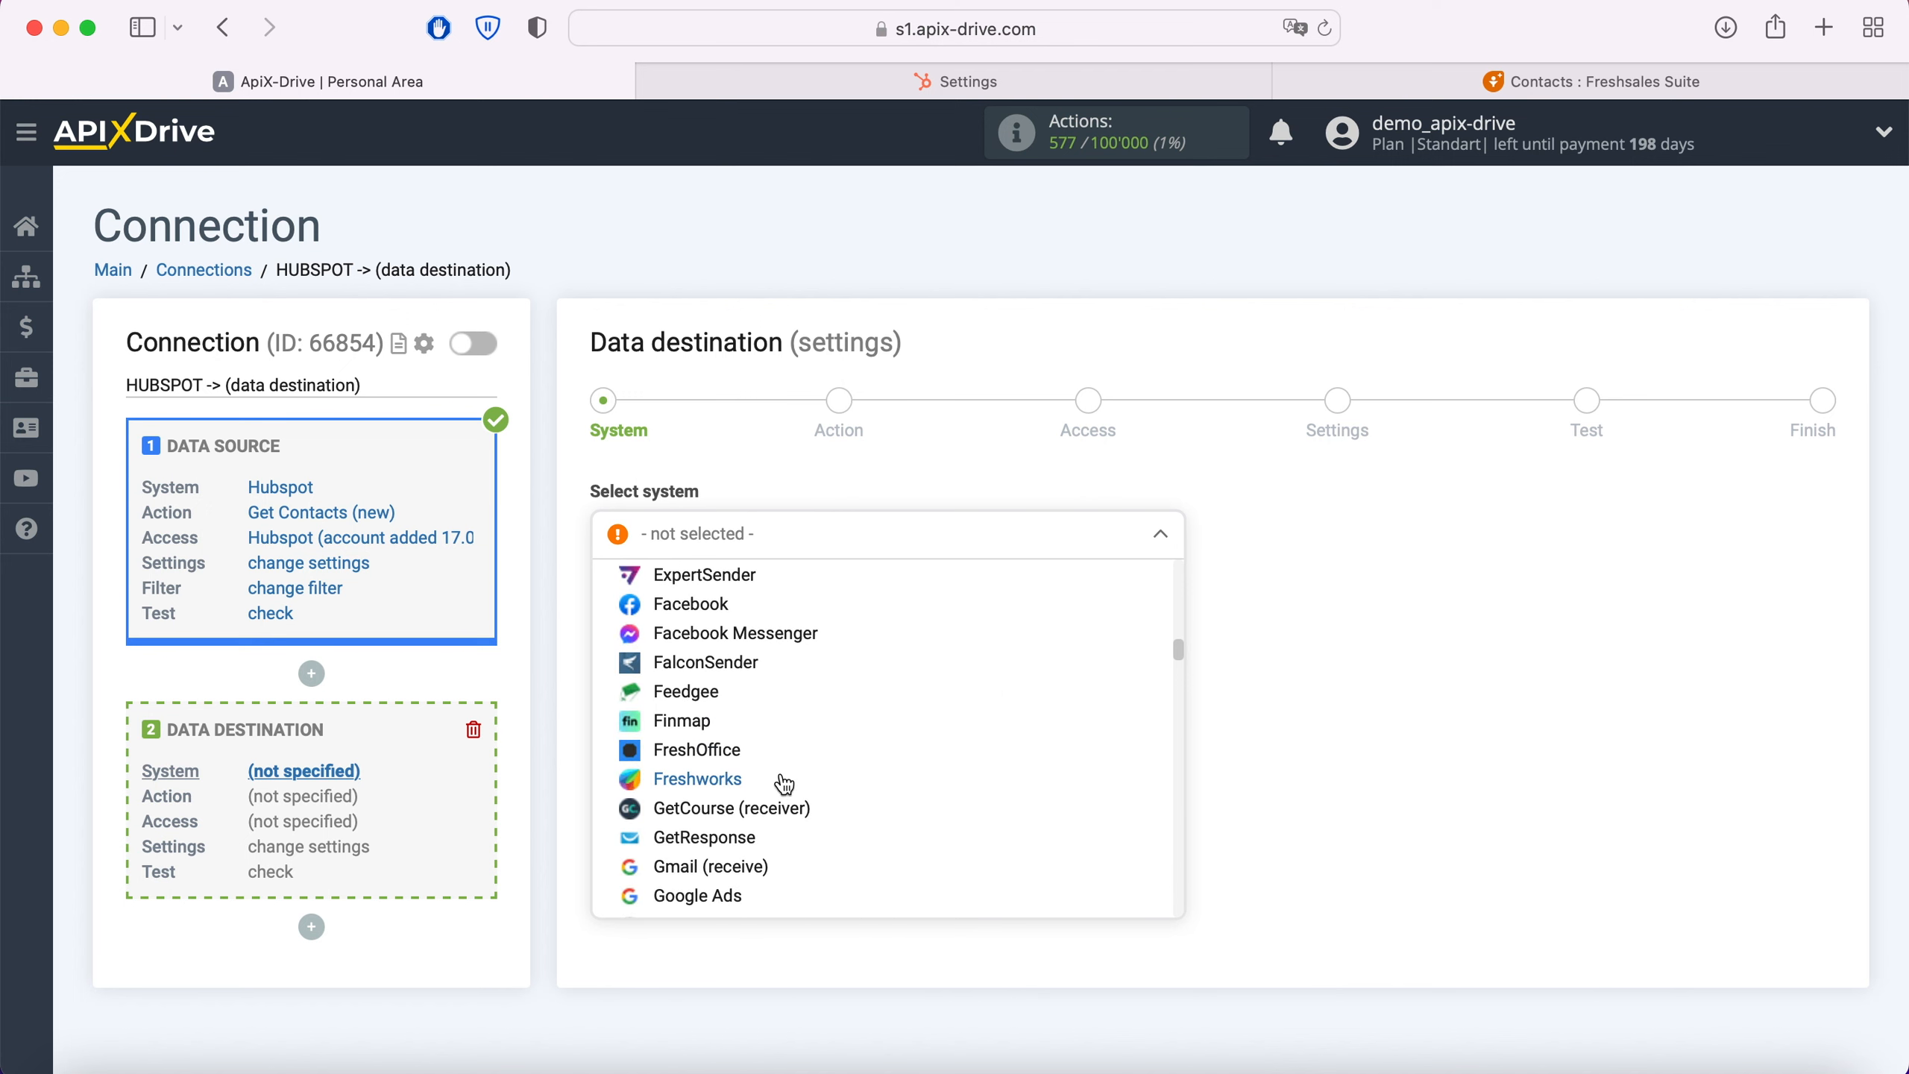
left_click(779, 781)
left_click(733, 607)
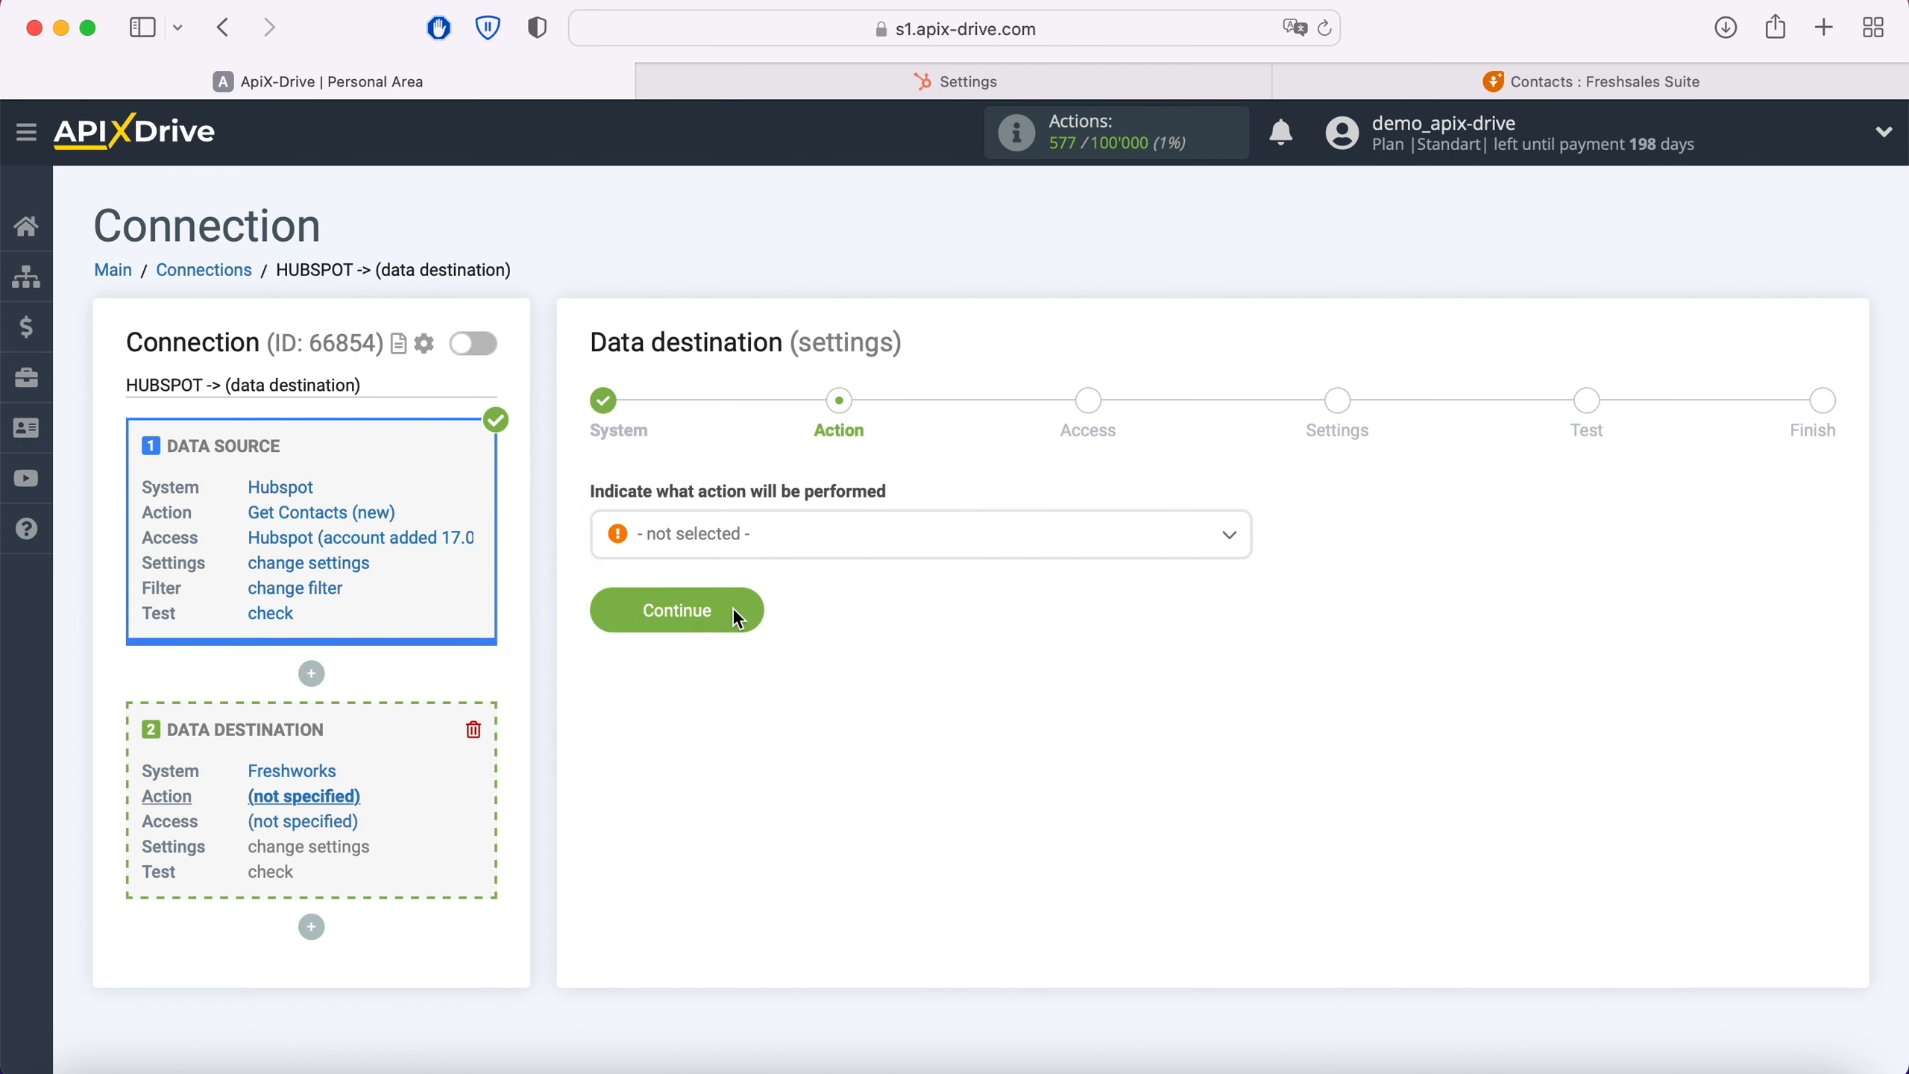
Step: Set the data destination action to Create Contacts and proceed to account access
left_click(788, 540)
left_click(758, 666)
left_click(744, 615)
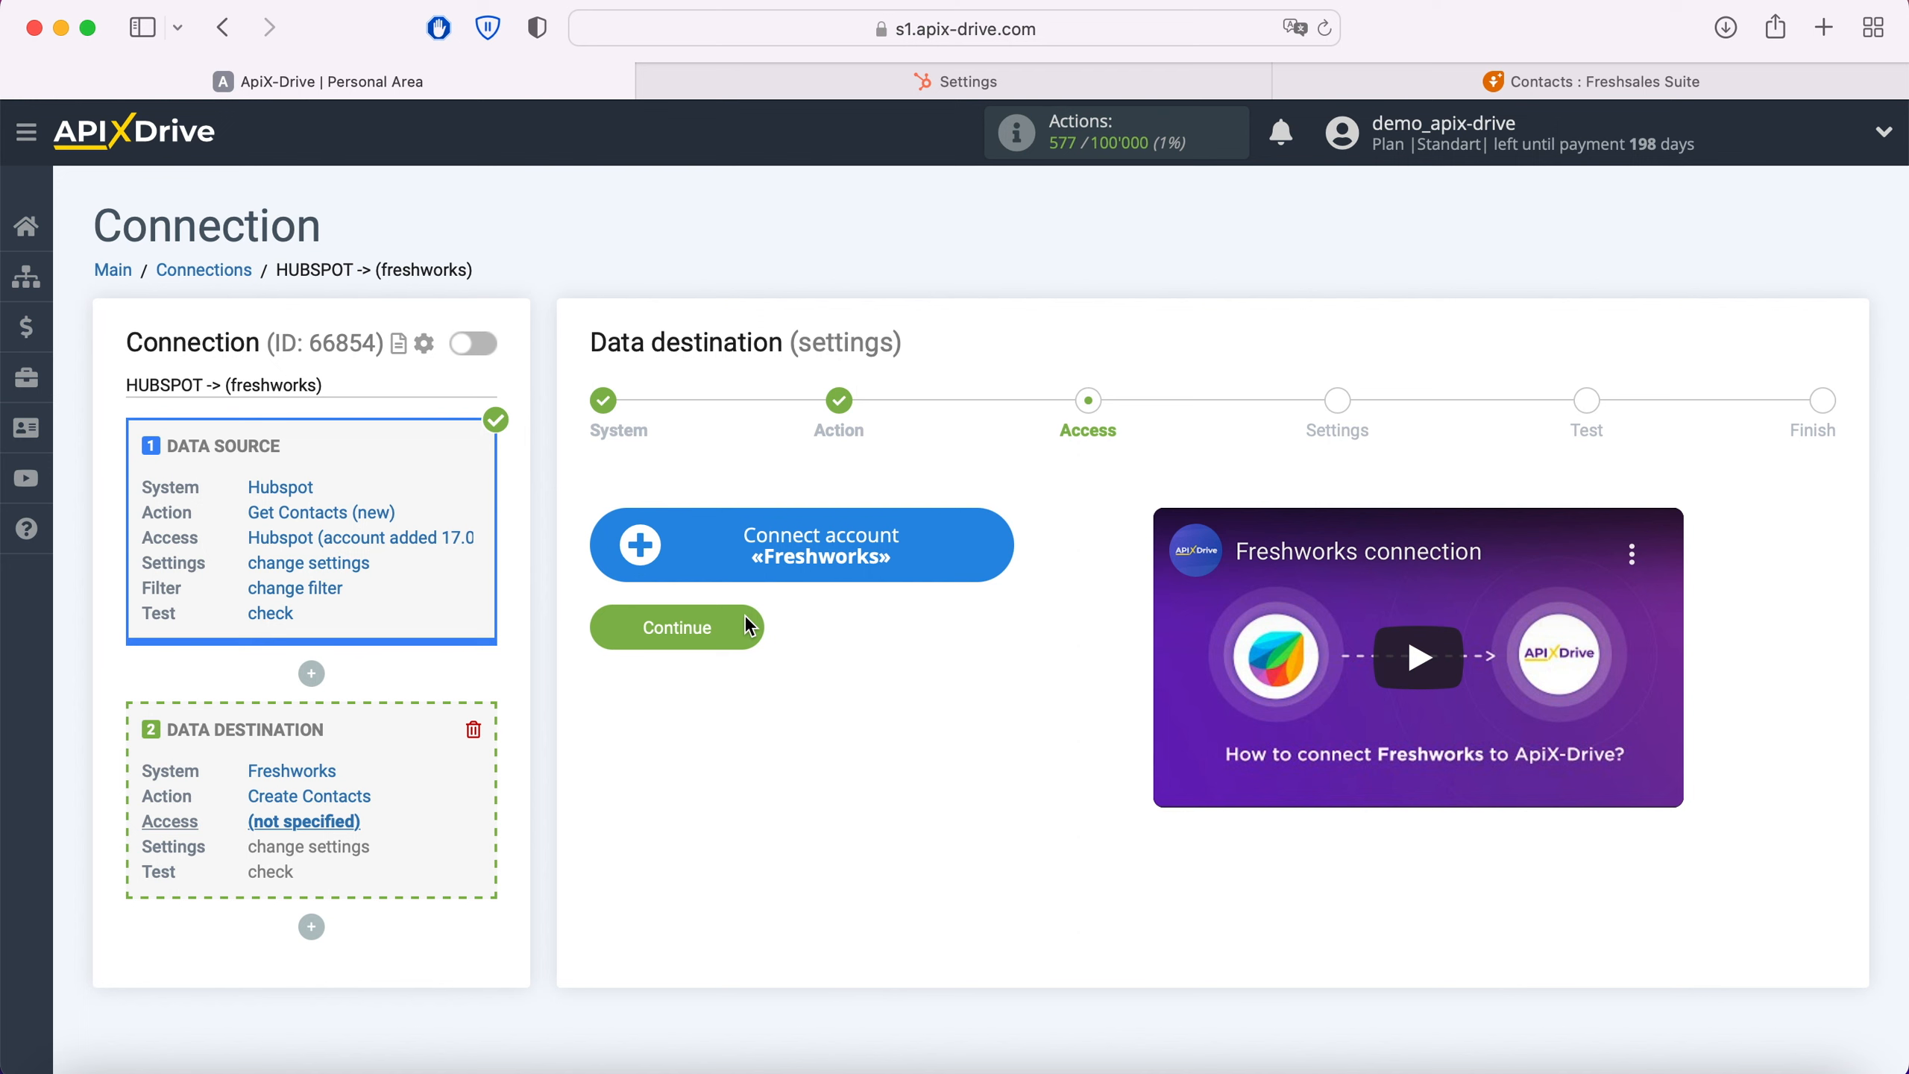
Step: Start connecting a Freshworks account and copy the myfreshworks.com domain from the Freshsales page address, without protocol and path
left_click(990, 553)
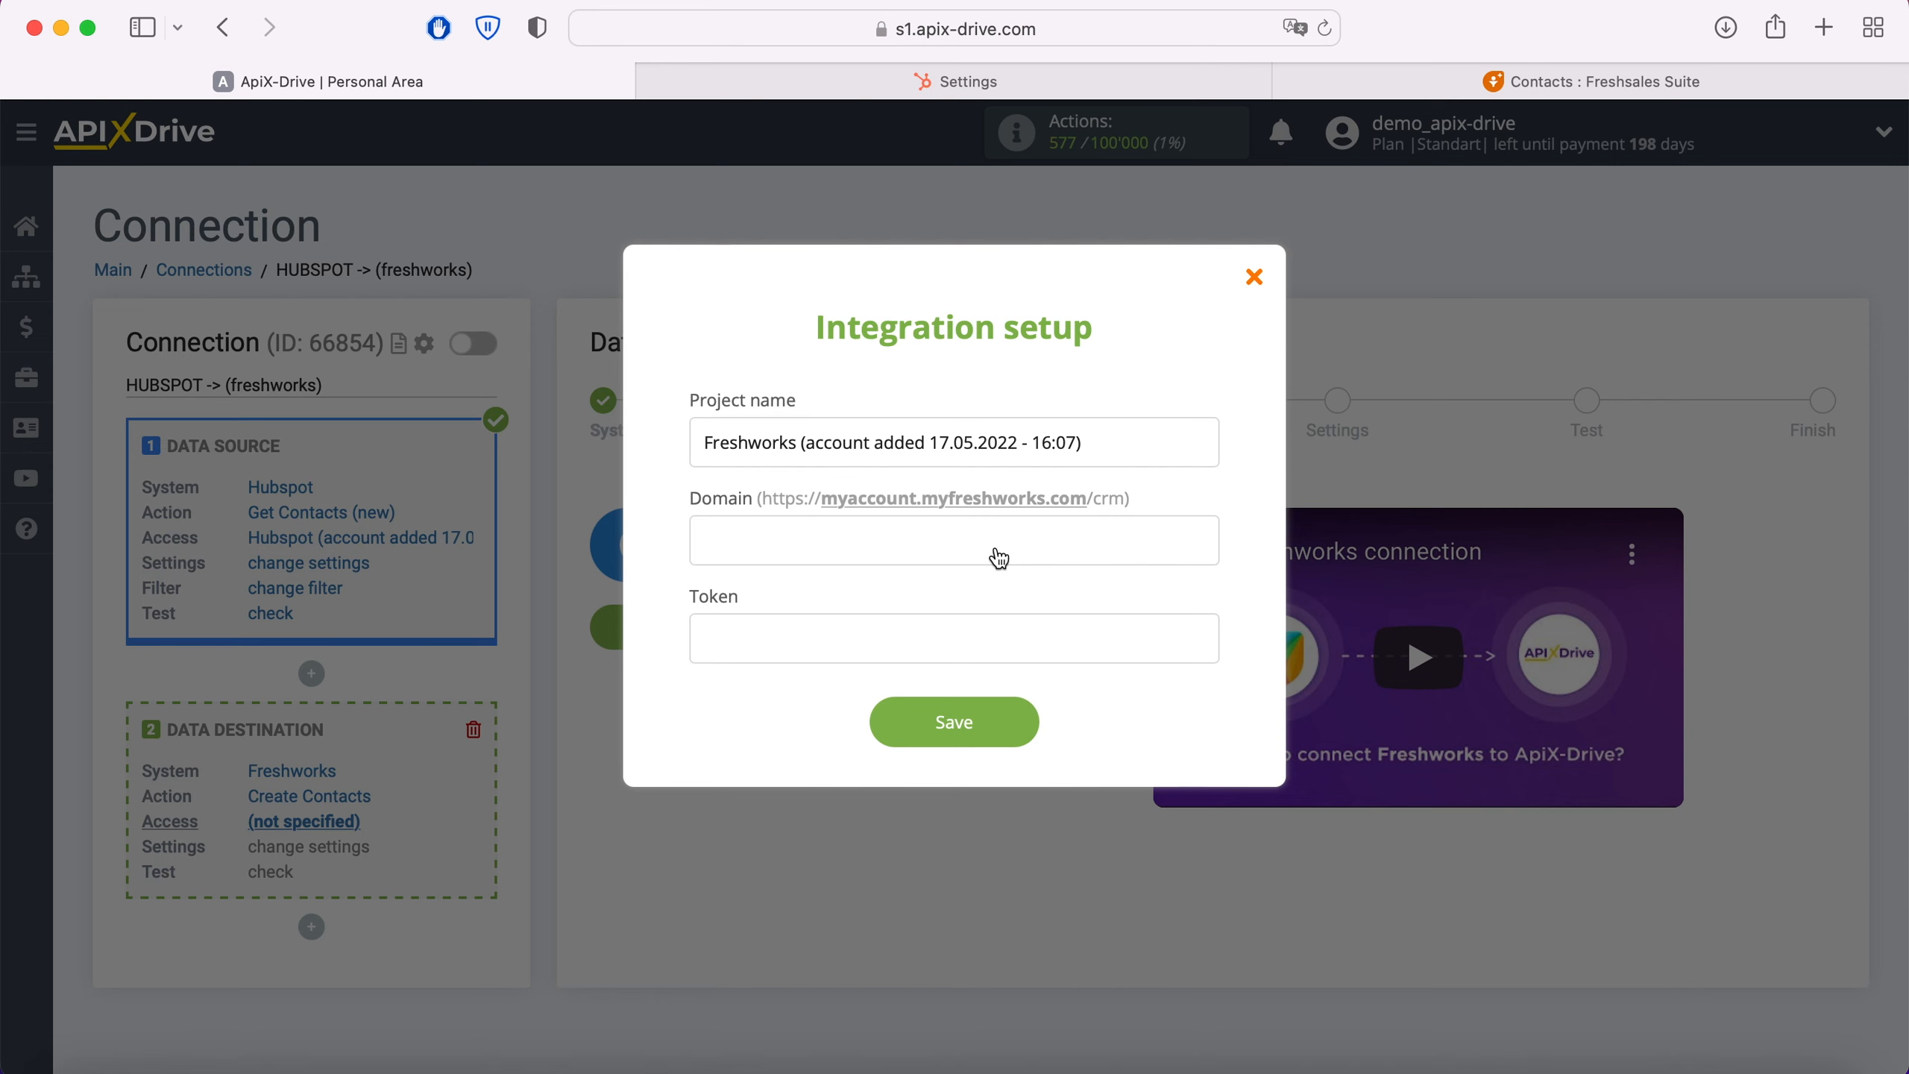
left_click(1431, 92)
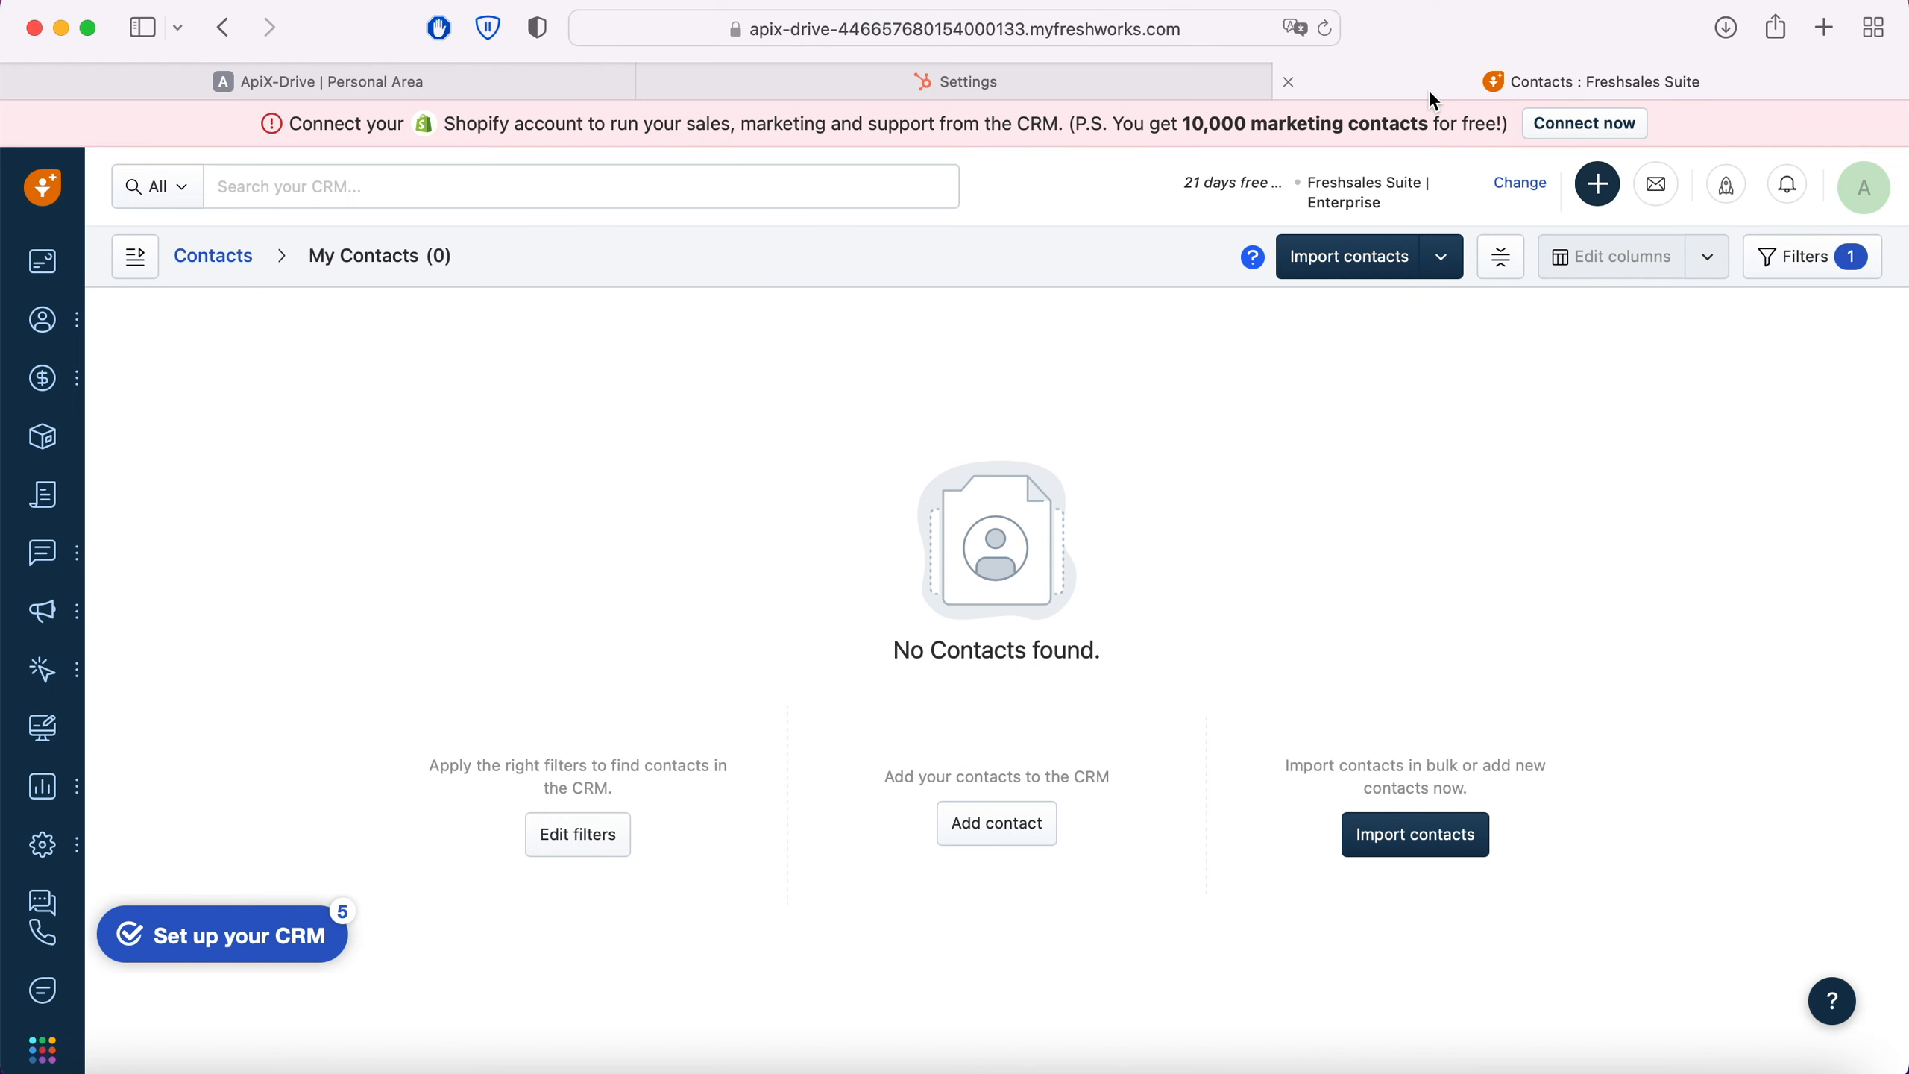
left_click(1134, 28)
left_click(1133, 28)
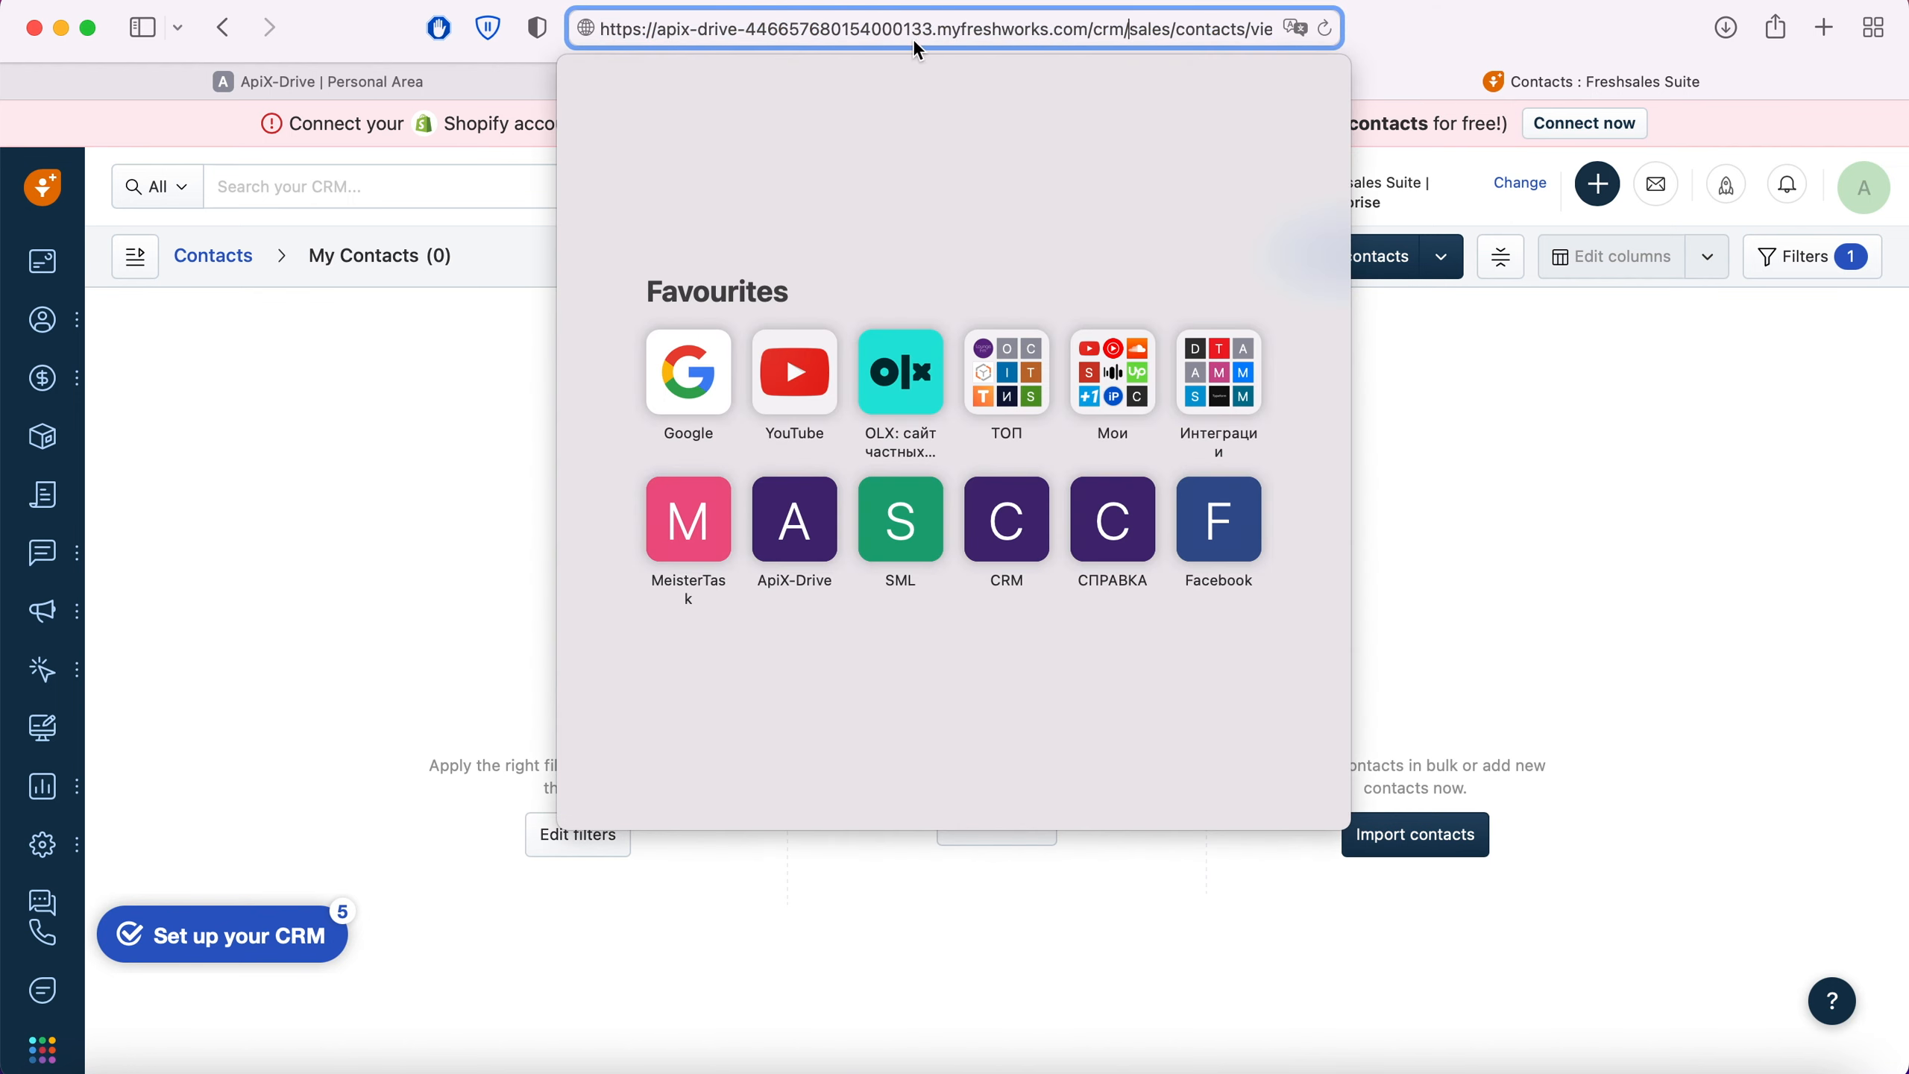
left_click_drag(657, 30, 1082, 30)
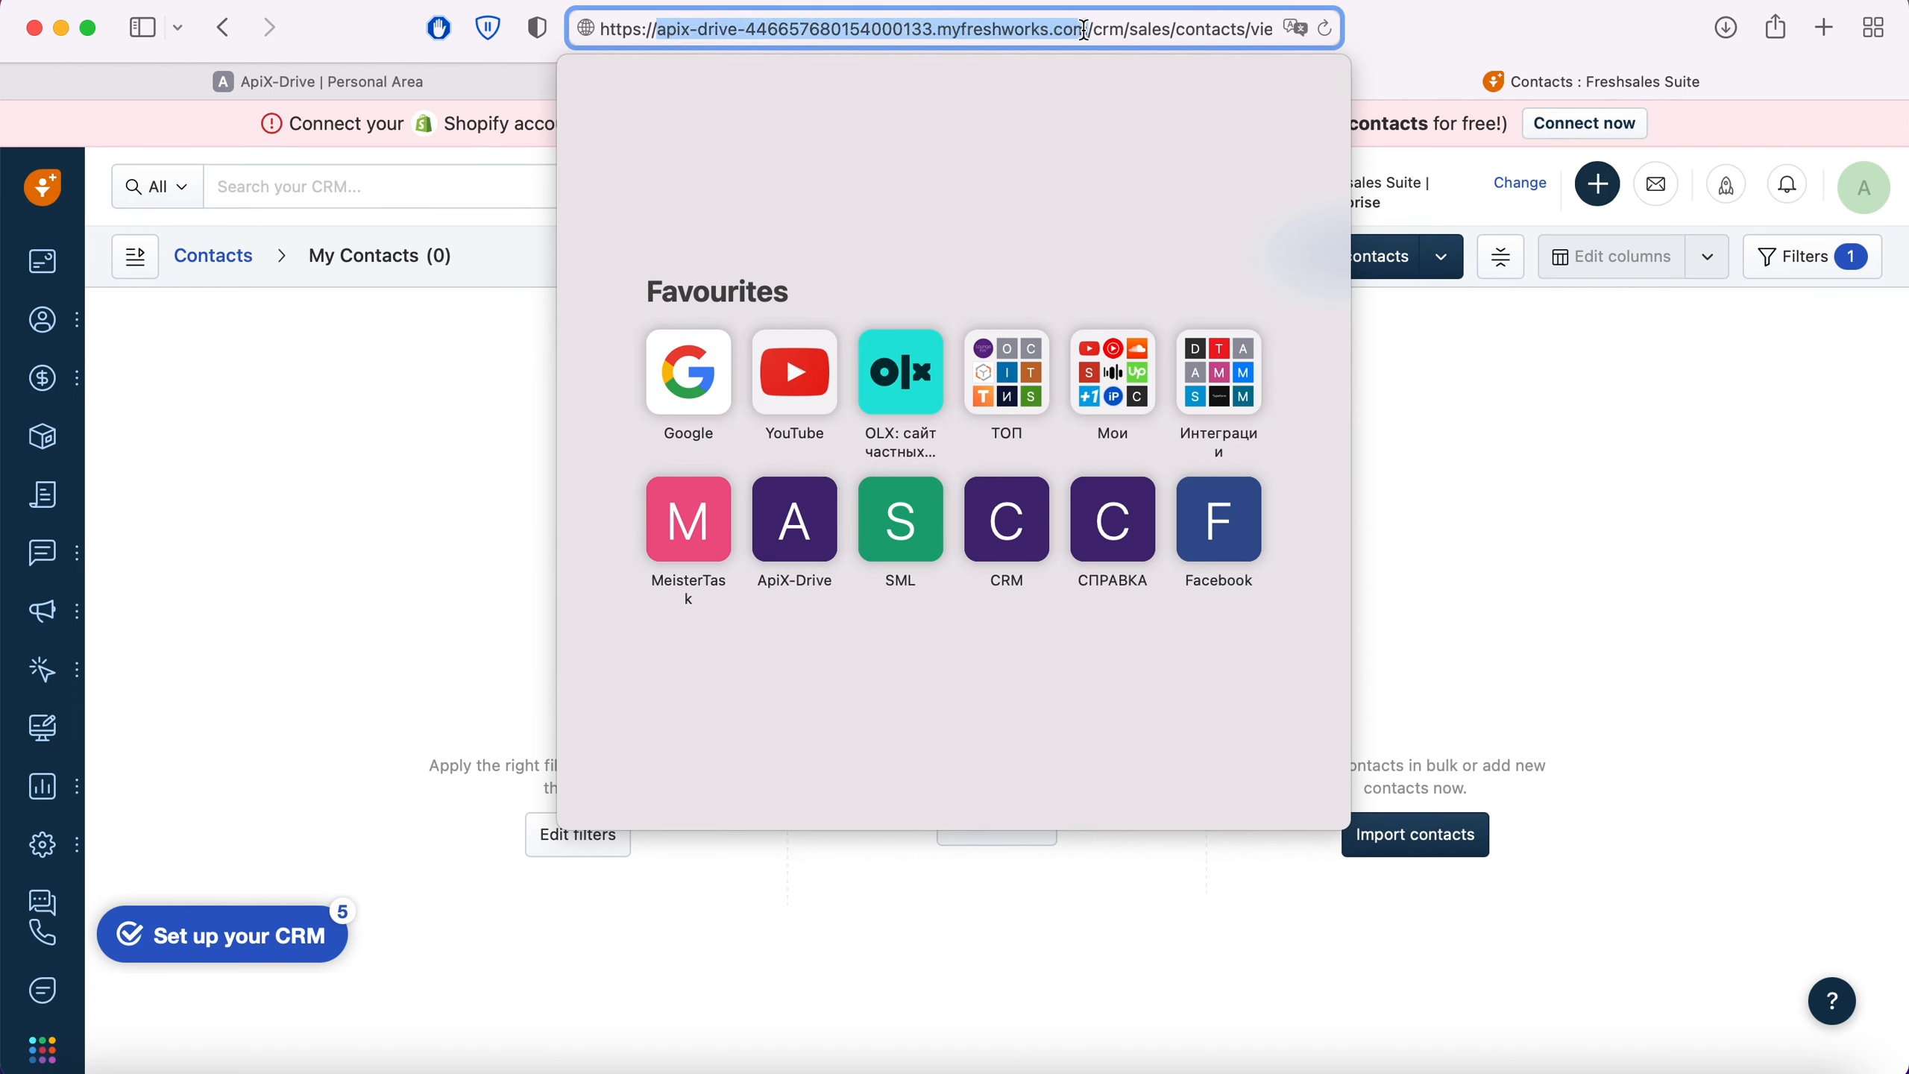
right_click(1044, 30)
left_click(1083, 80)
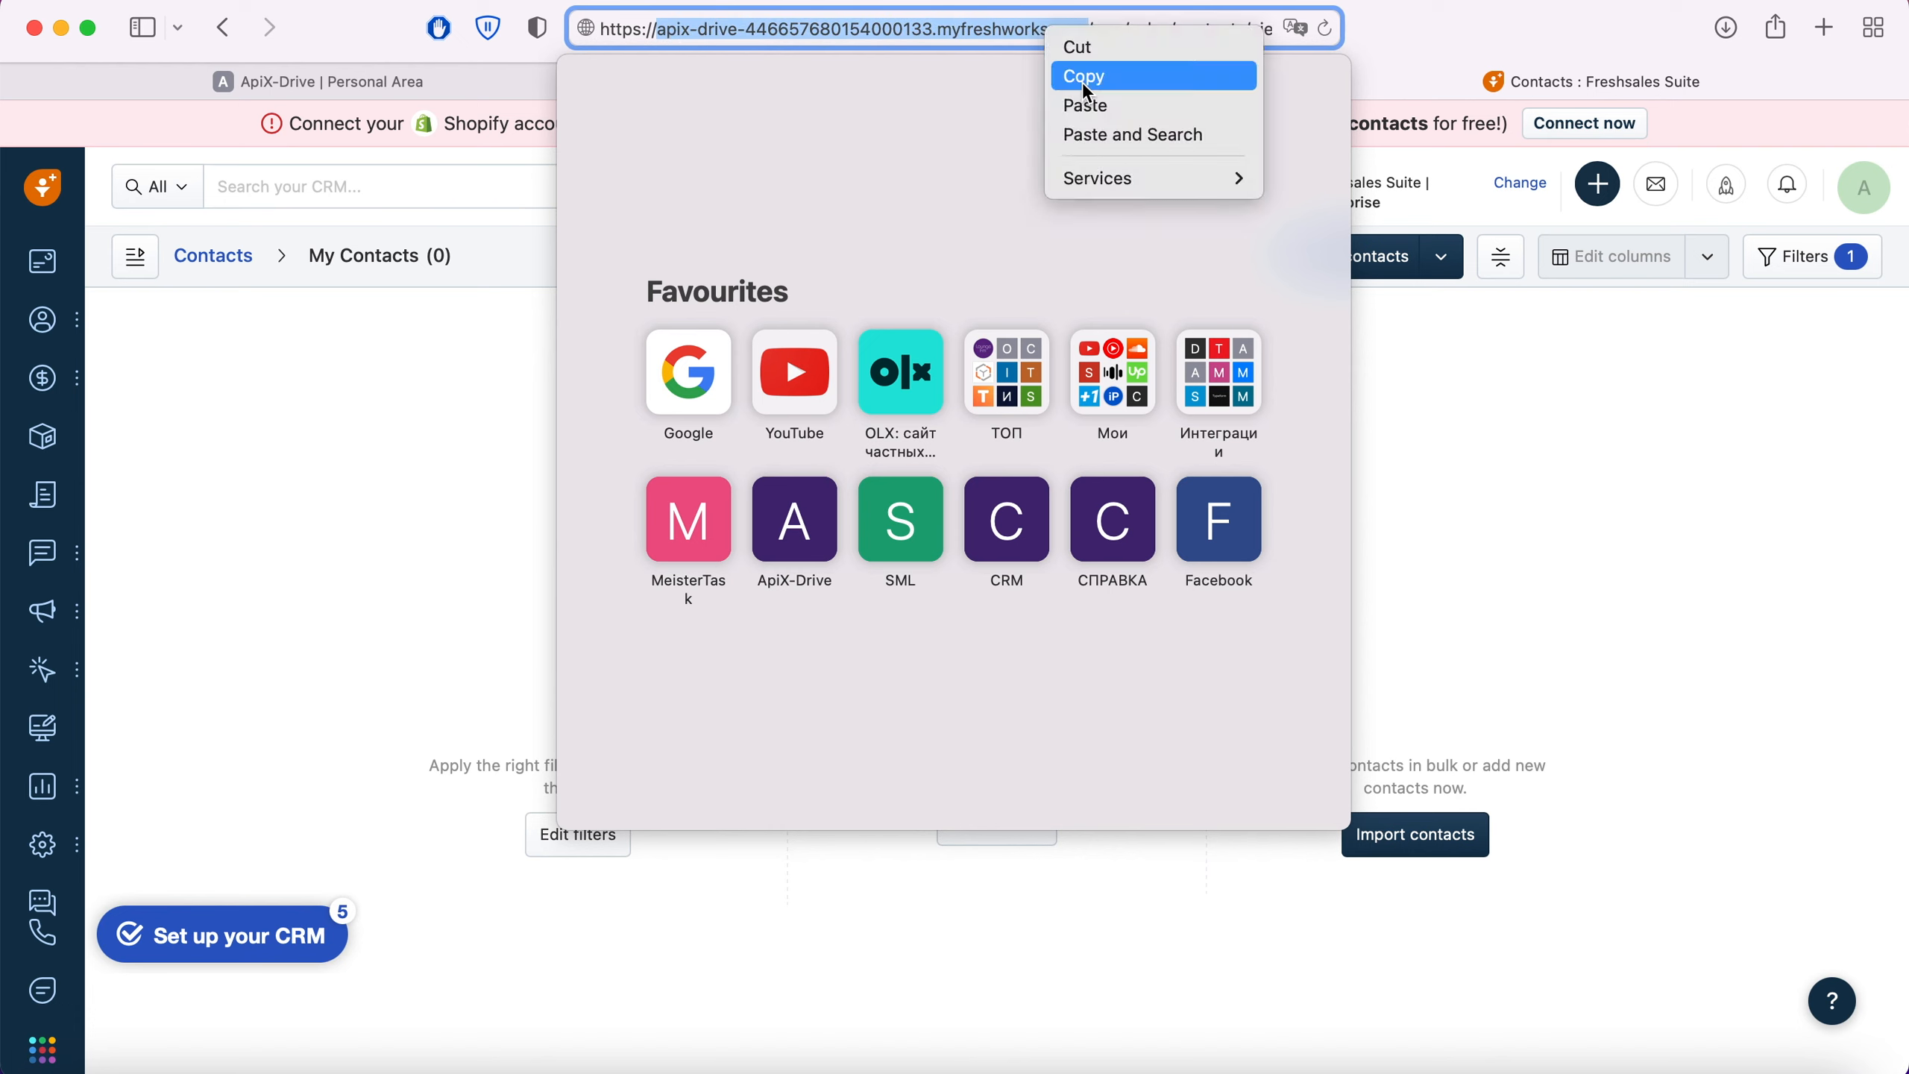
Step: Return to ApiX-Drive and paste the copied domain as the Domain in the Freshworks integration setup
left_click(454, 82)
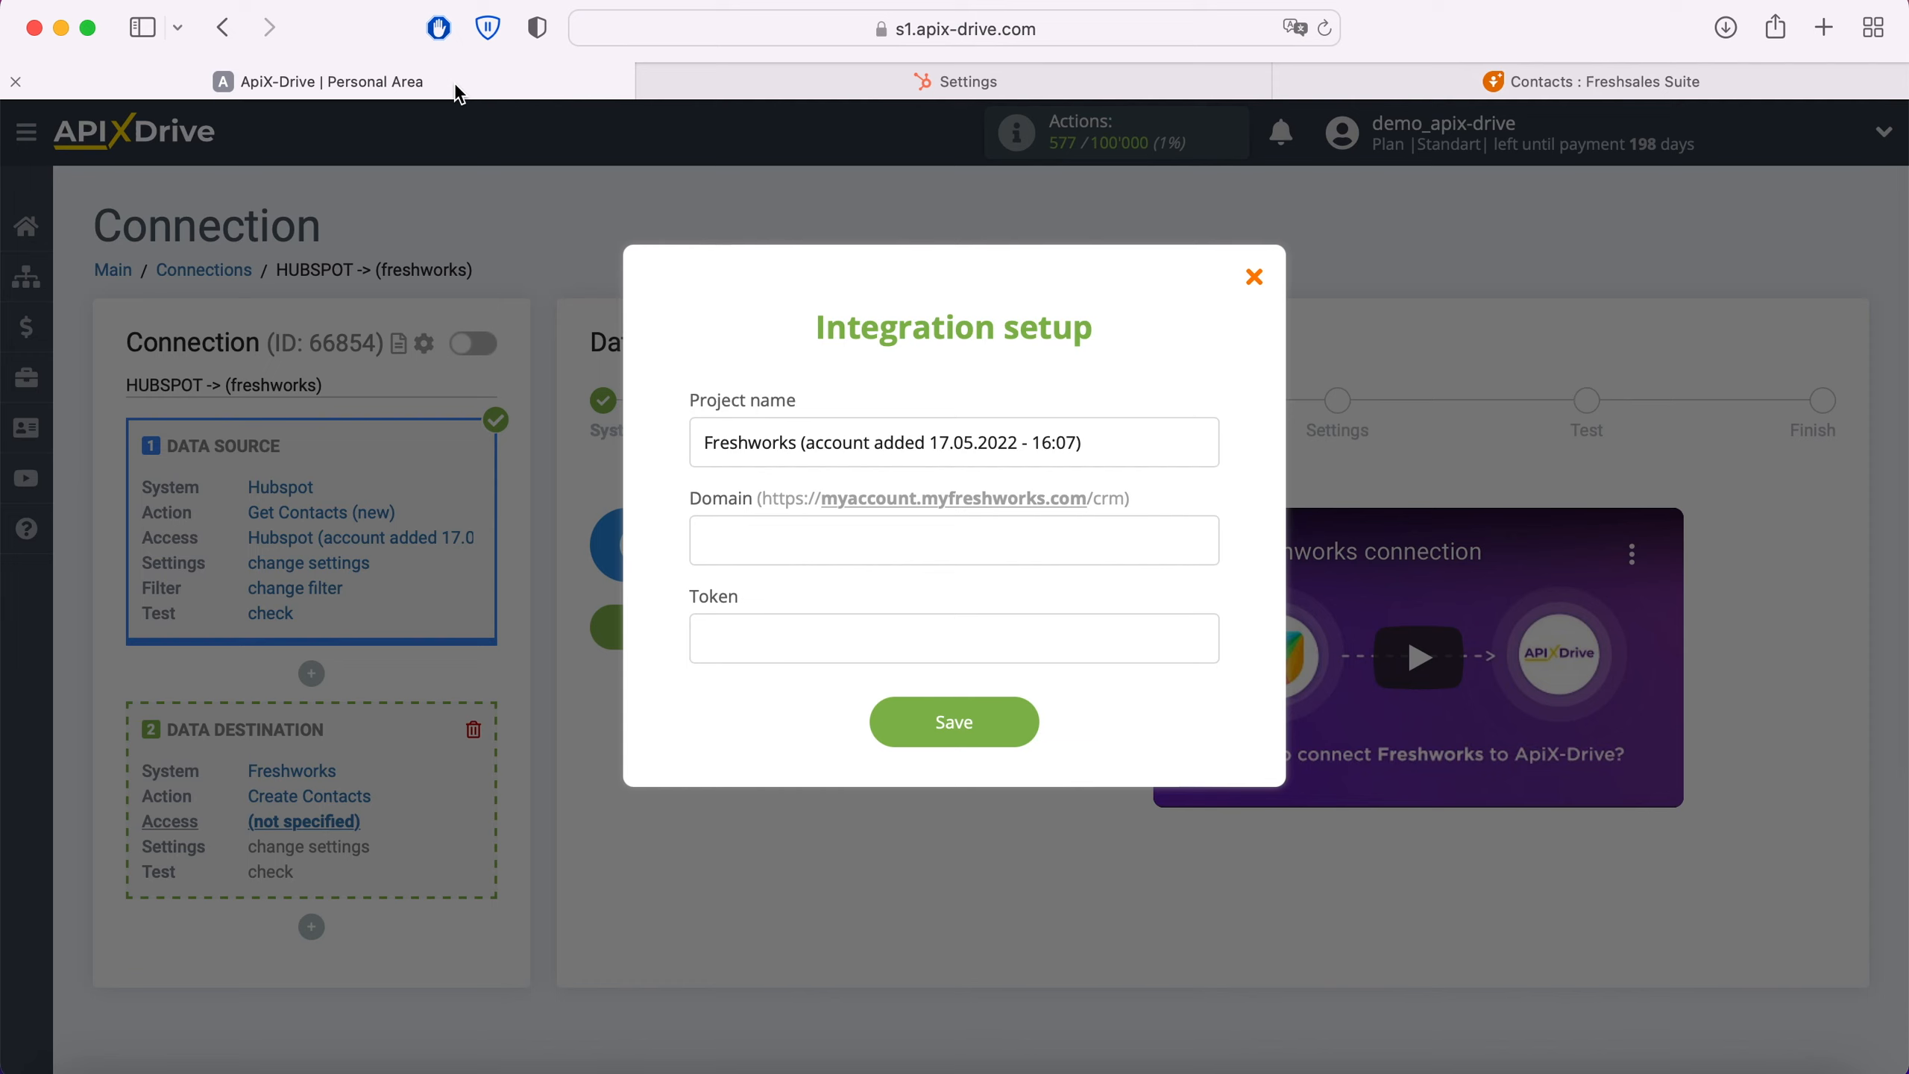
right_click(727, 535)
left_click(794, 604)
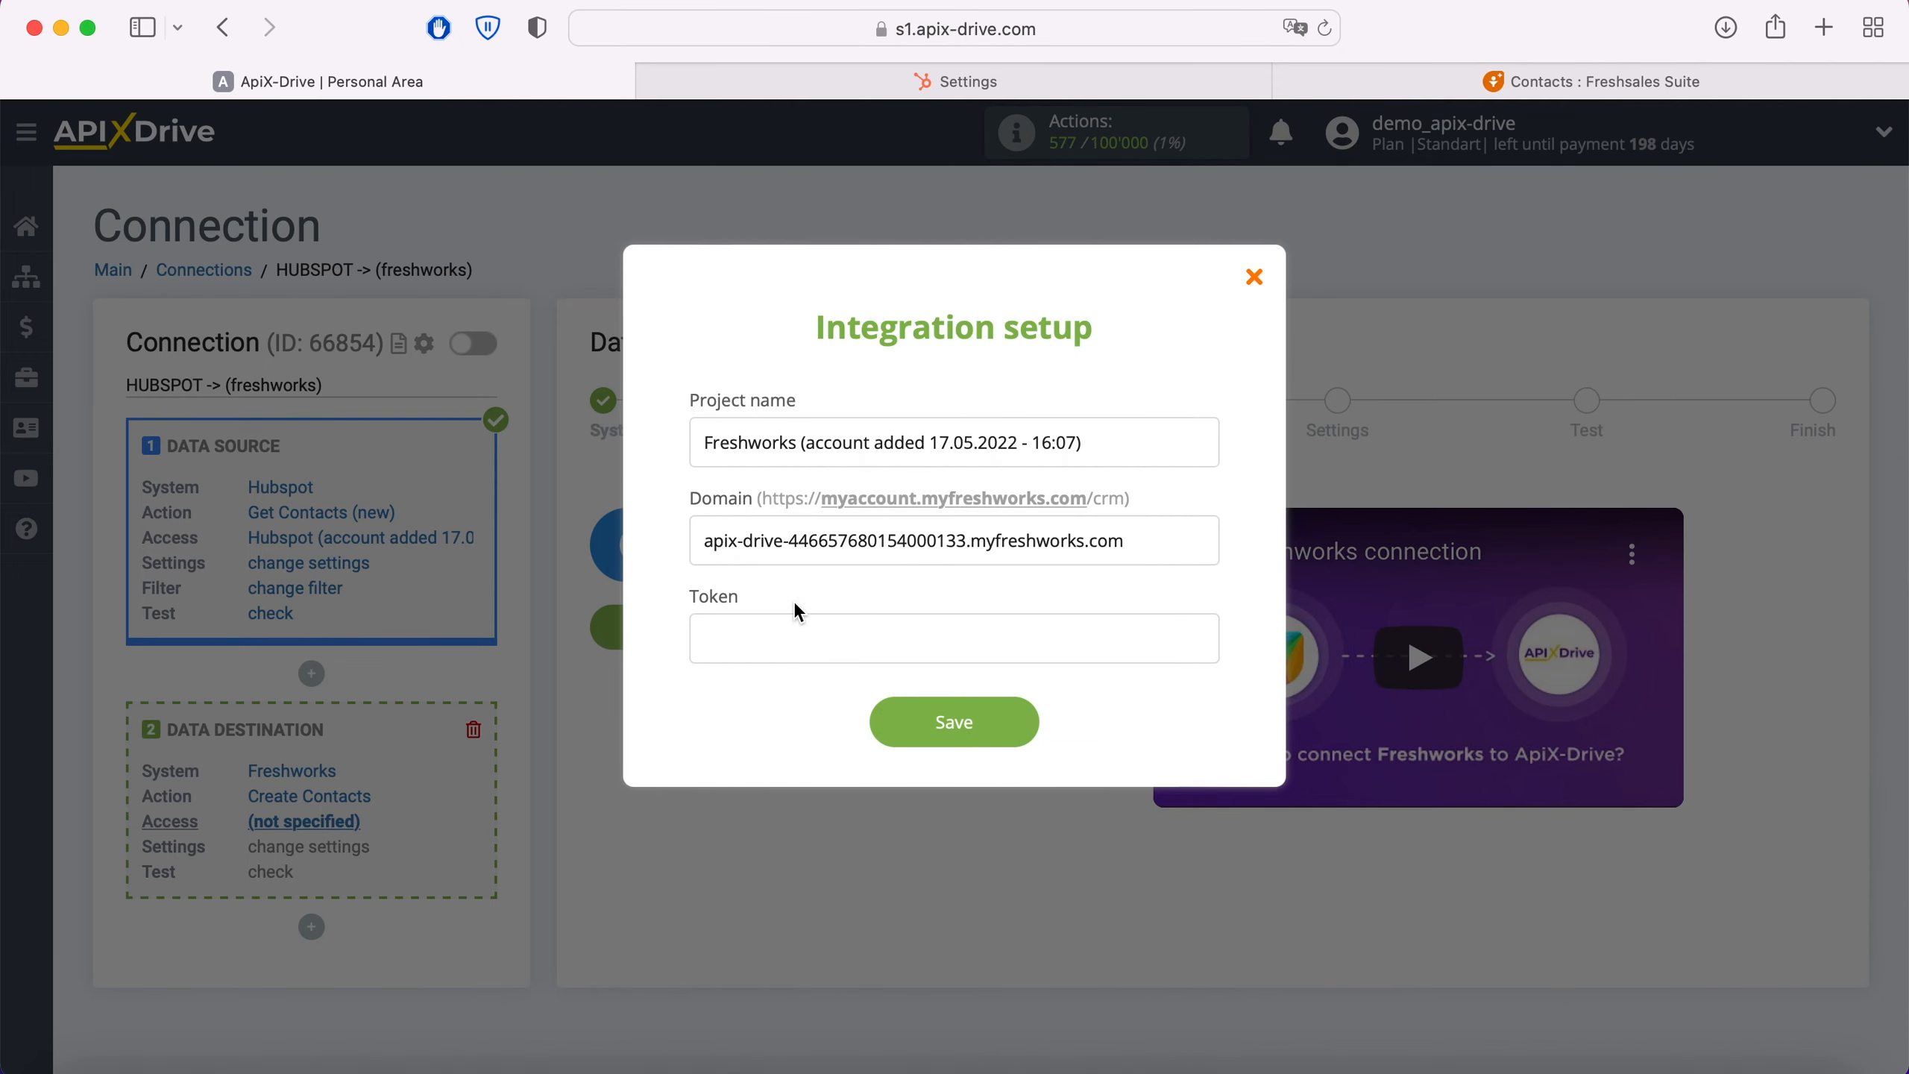
Step: Switch to Freshsales, reveal the API key in the personal API settings by passing the robot check, and copy it
left_click(1464, 64)
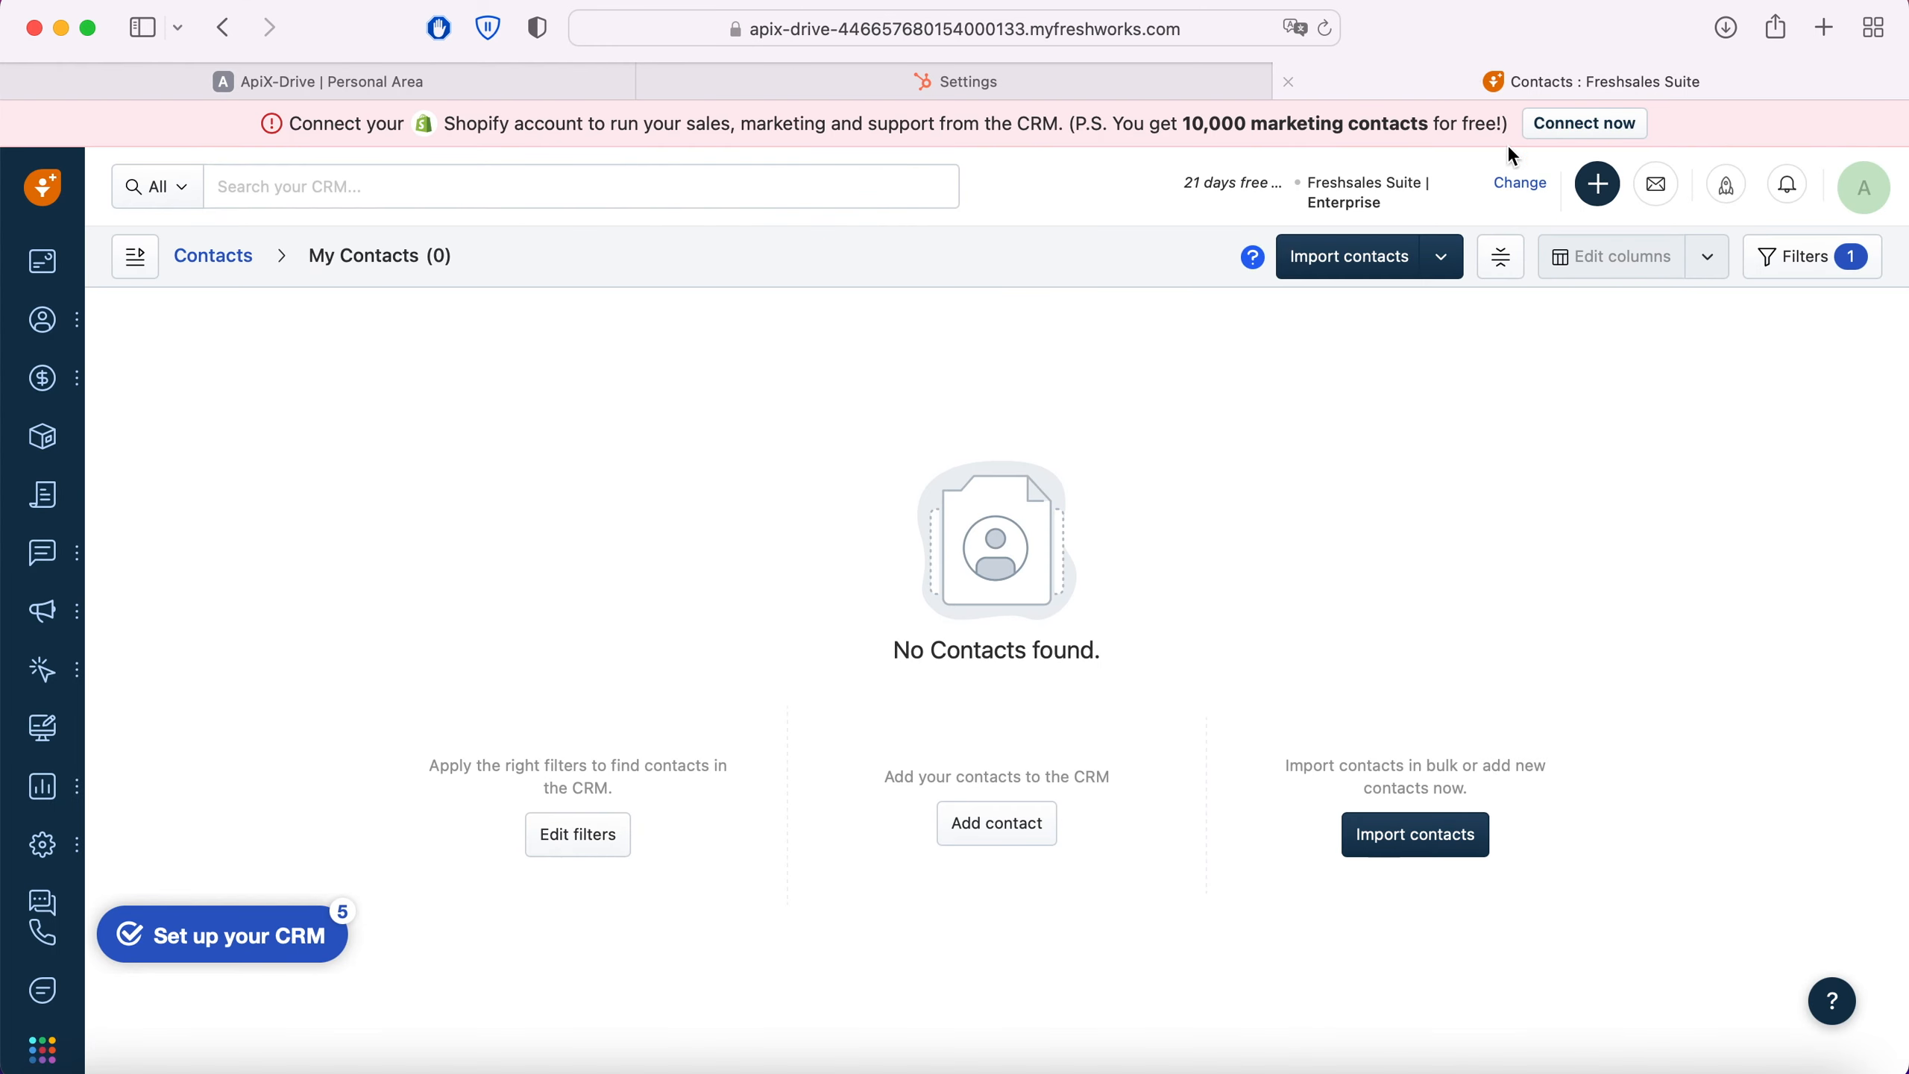
left_click(1864, 187)
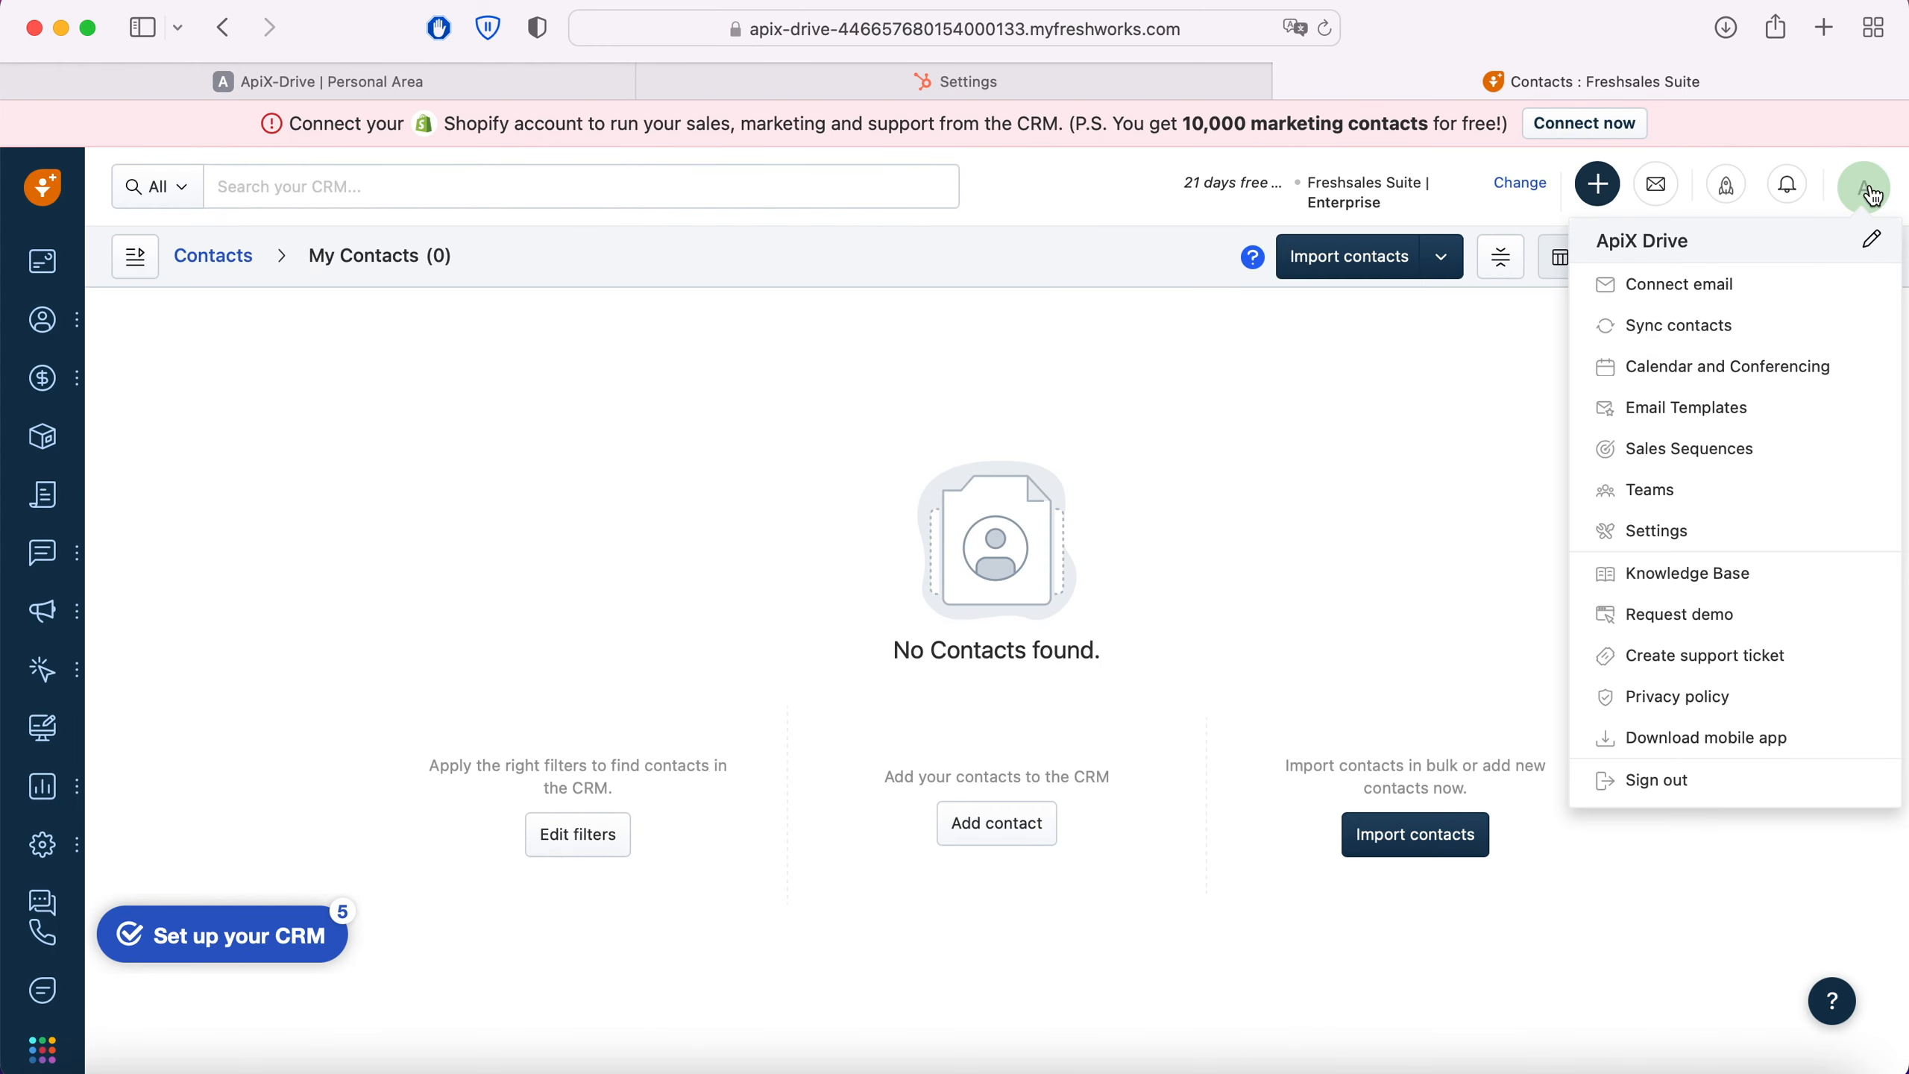
left_click(1686, 531)
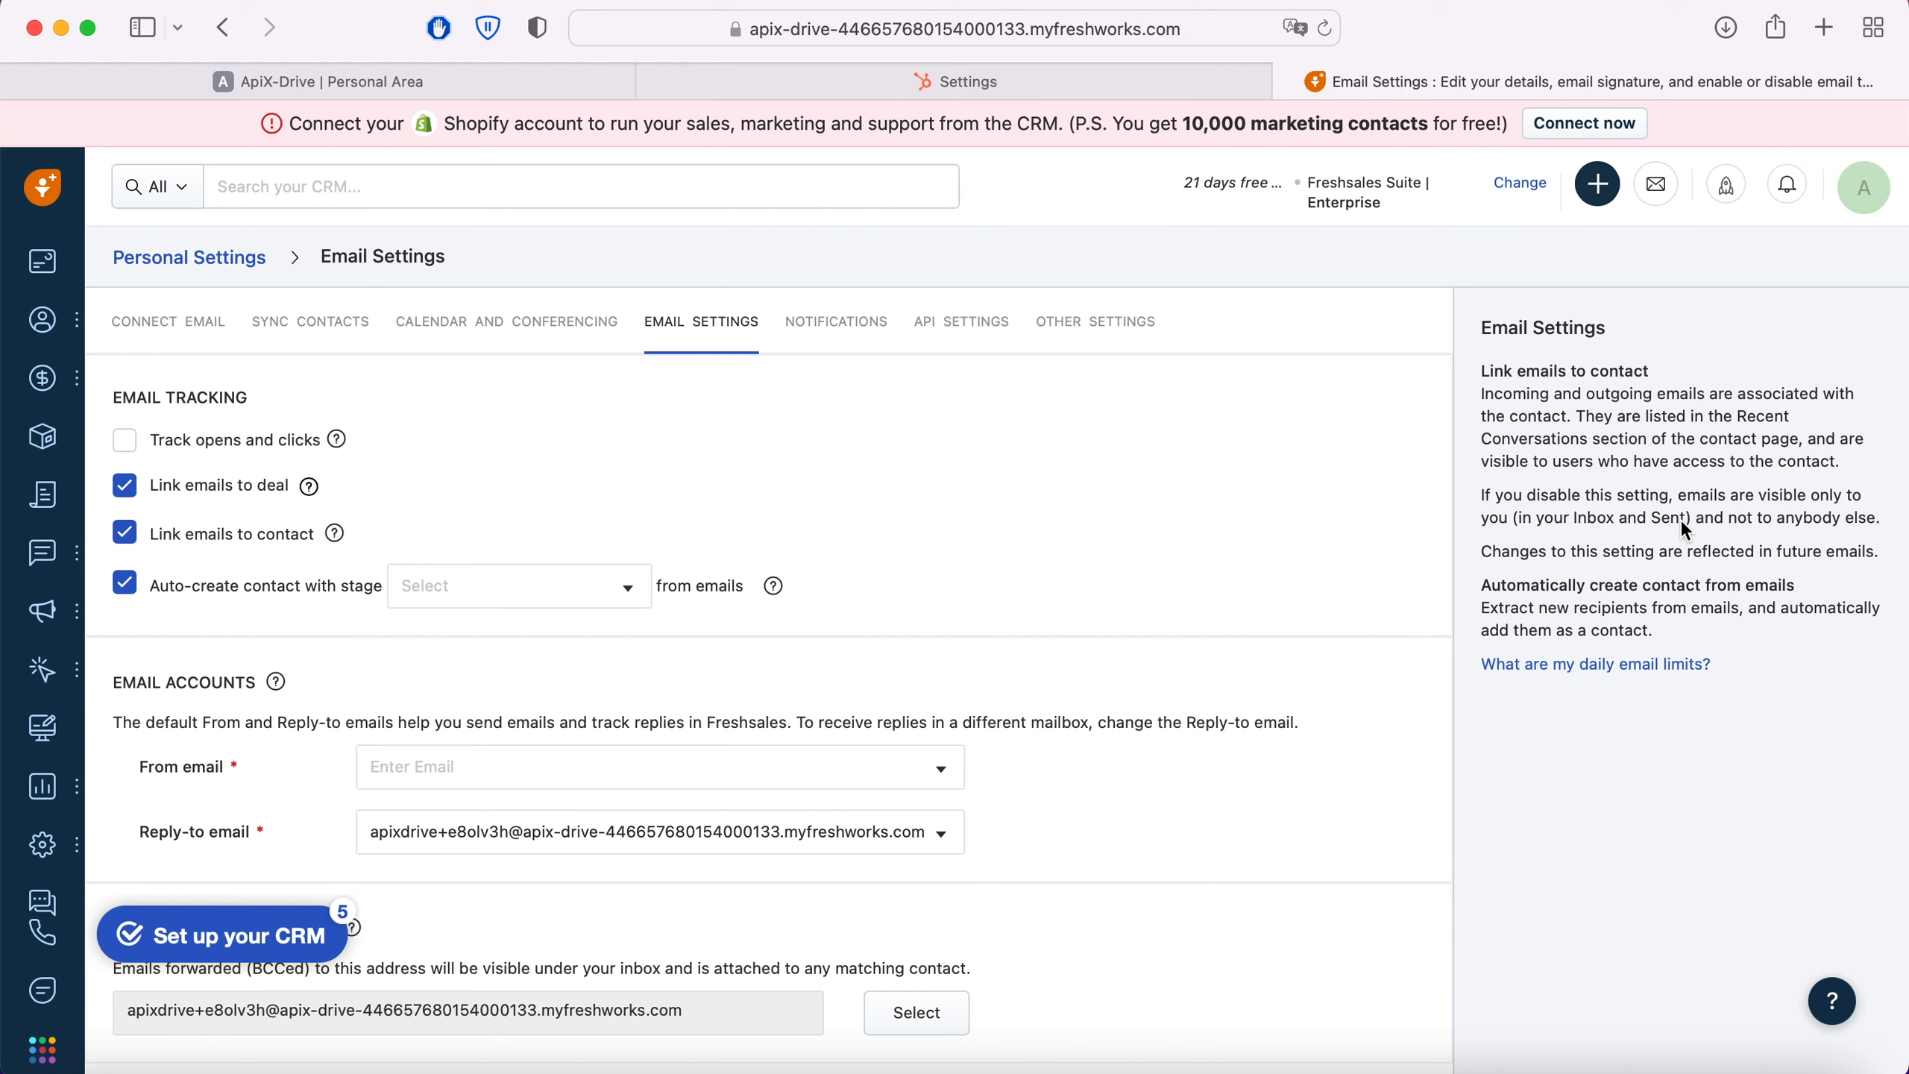
left_click(949, 328)
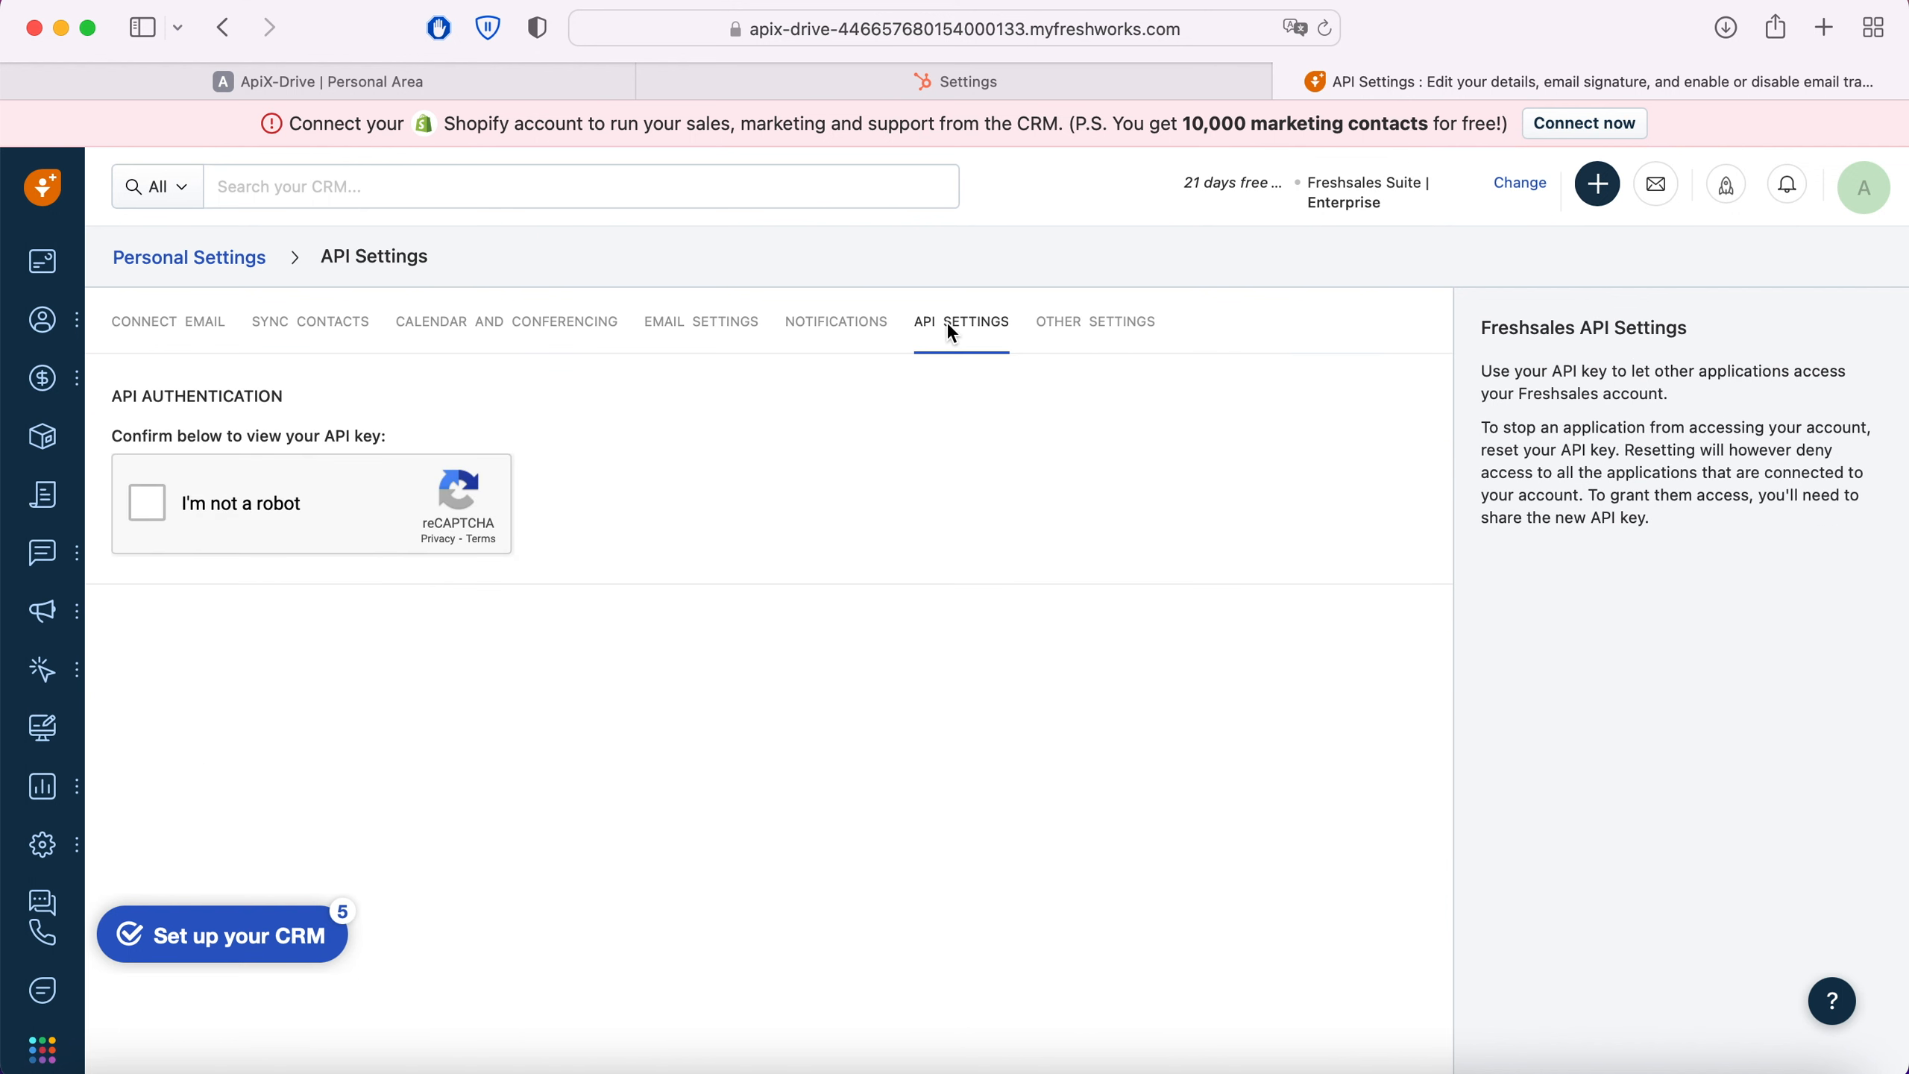
left_click(150, 501)
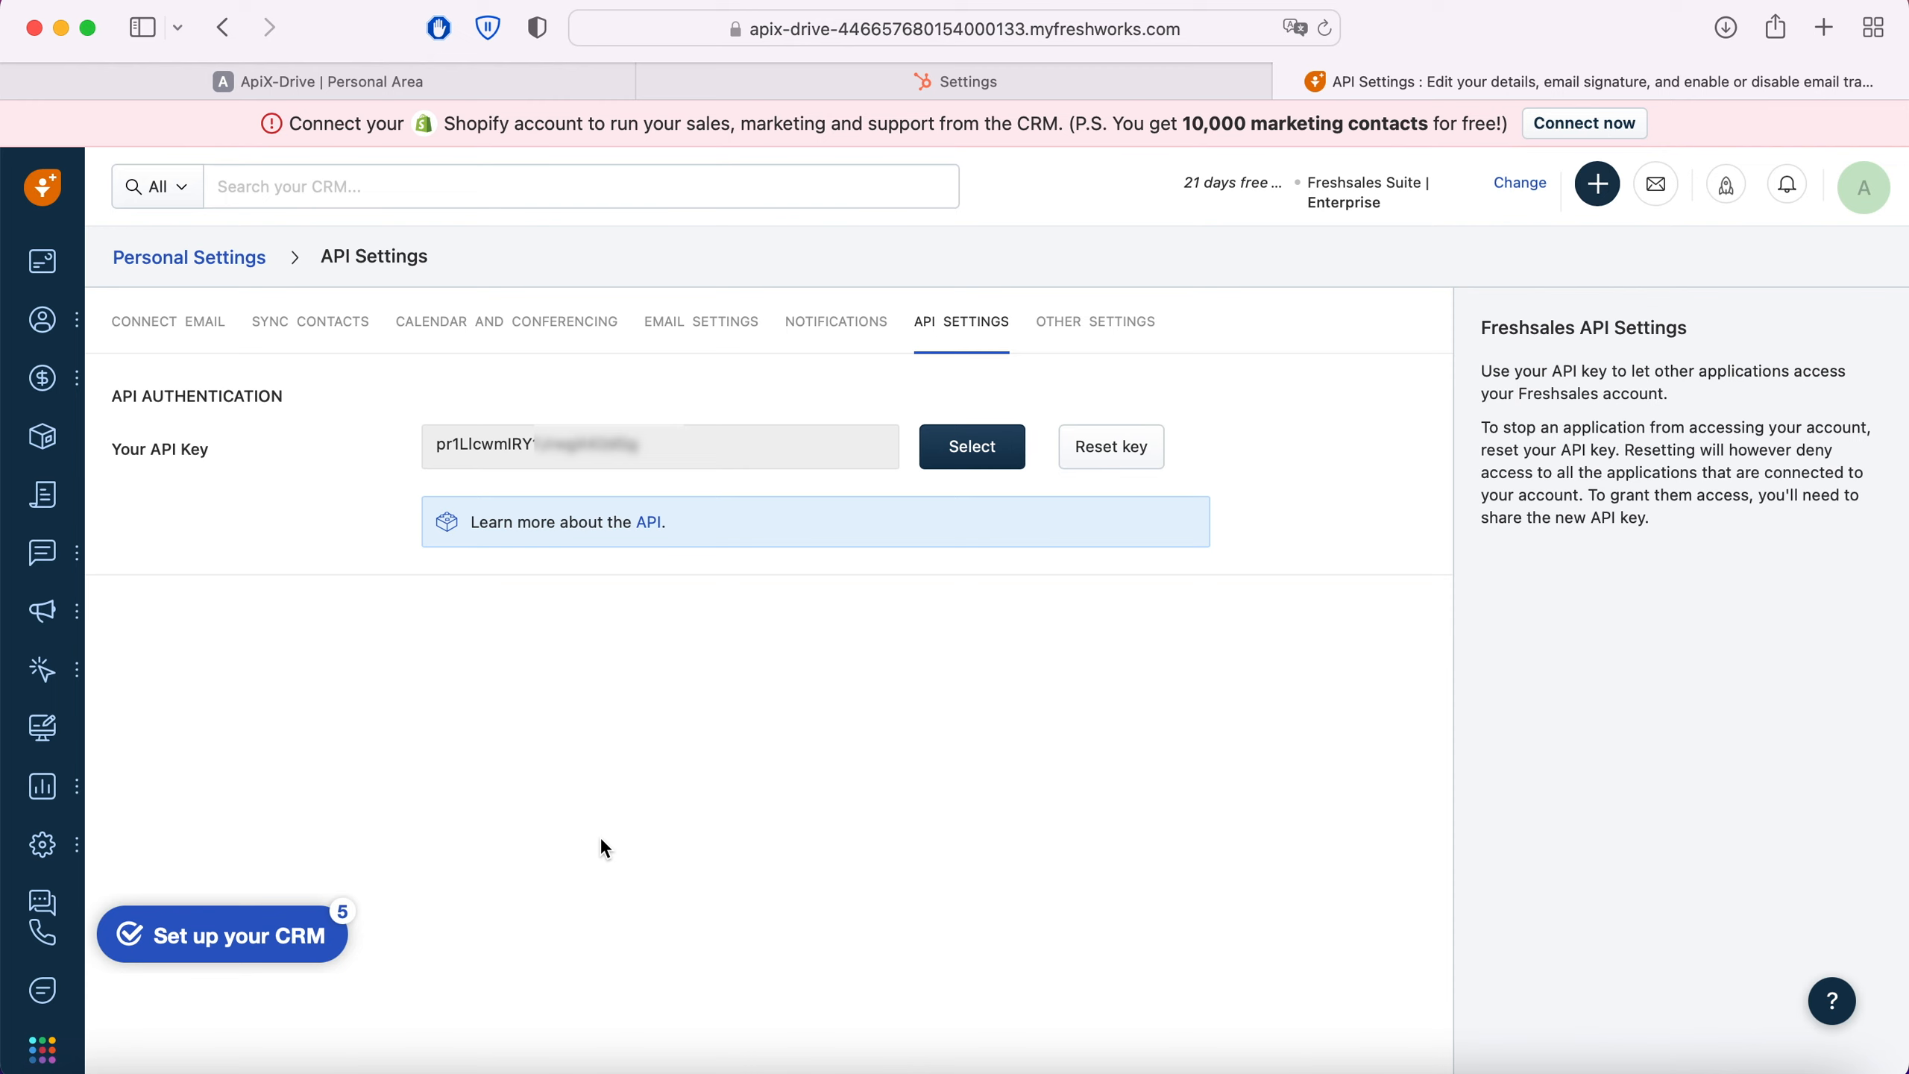
left_click_drag(436, 445, 635, 445)
right_click(601, 436)
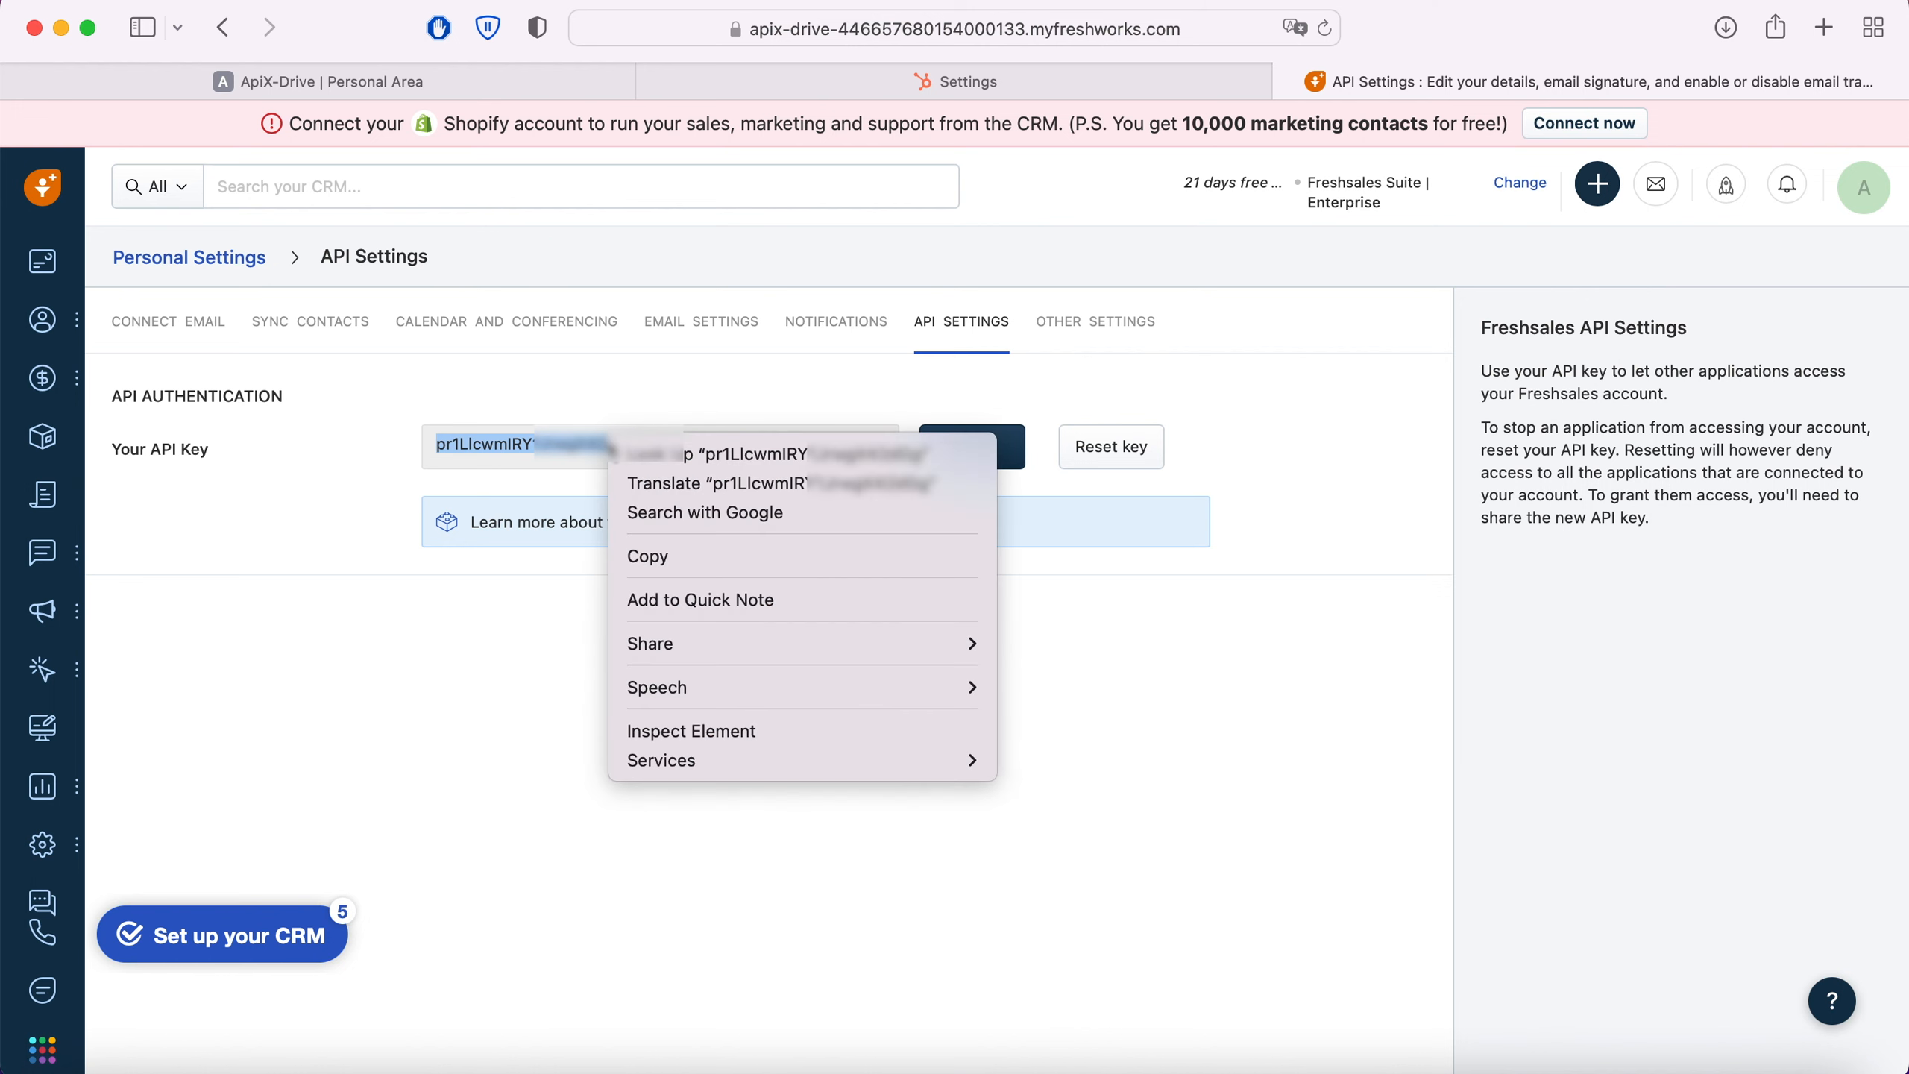
left_click(668, 554)
Step: Return to ApiX-Drive, paste the copied API key as the Token and save the Freshworks integration
left_click(420, 85)
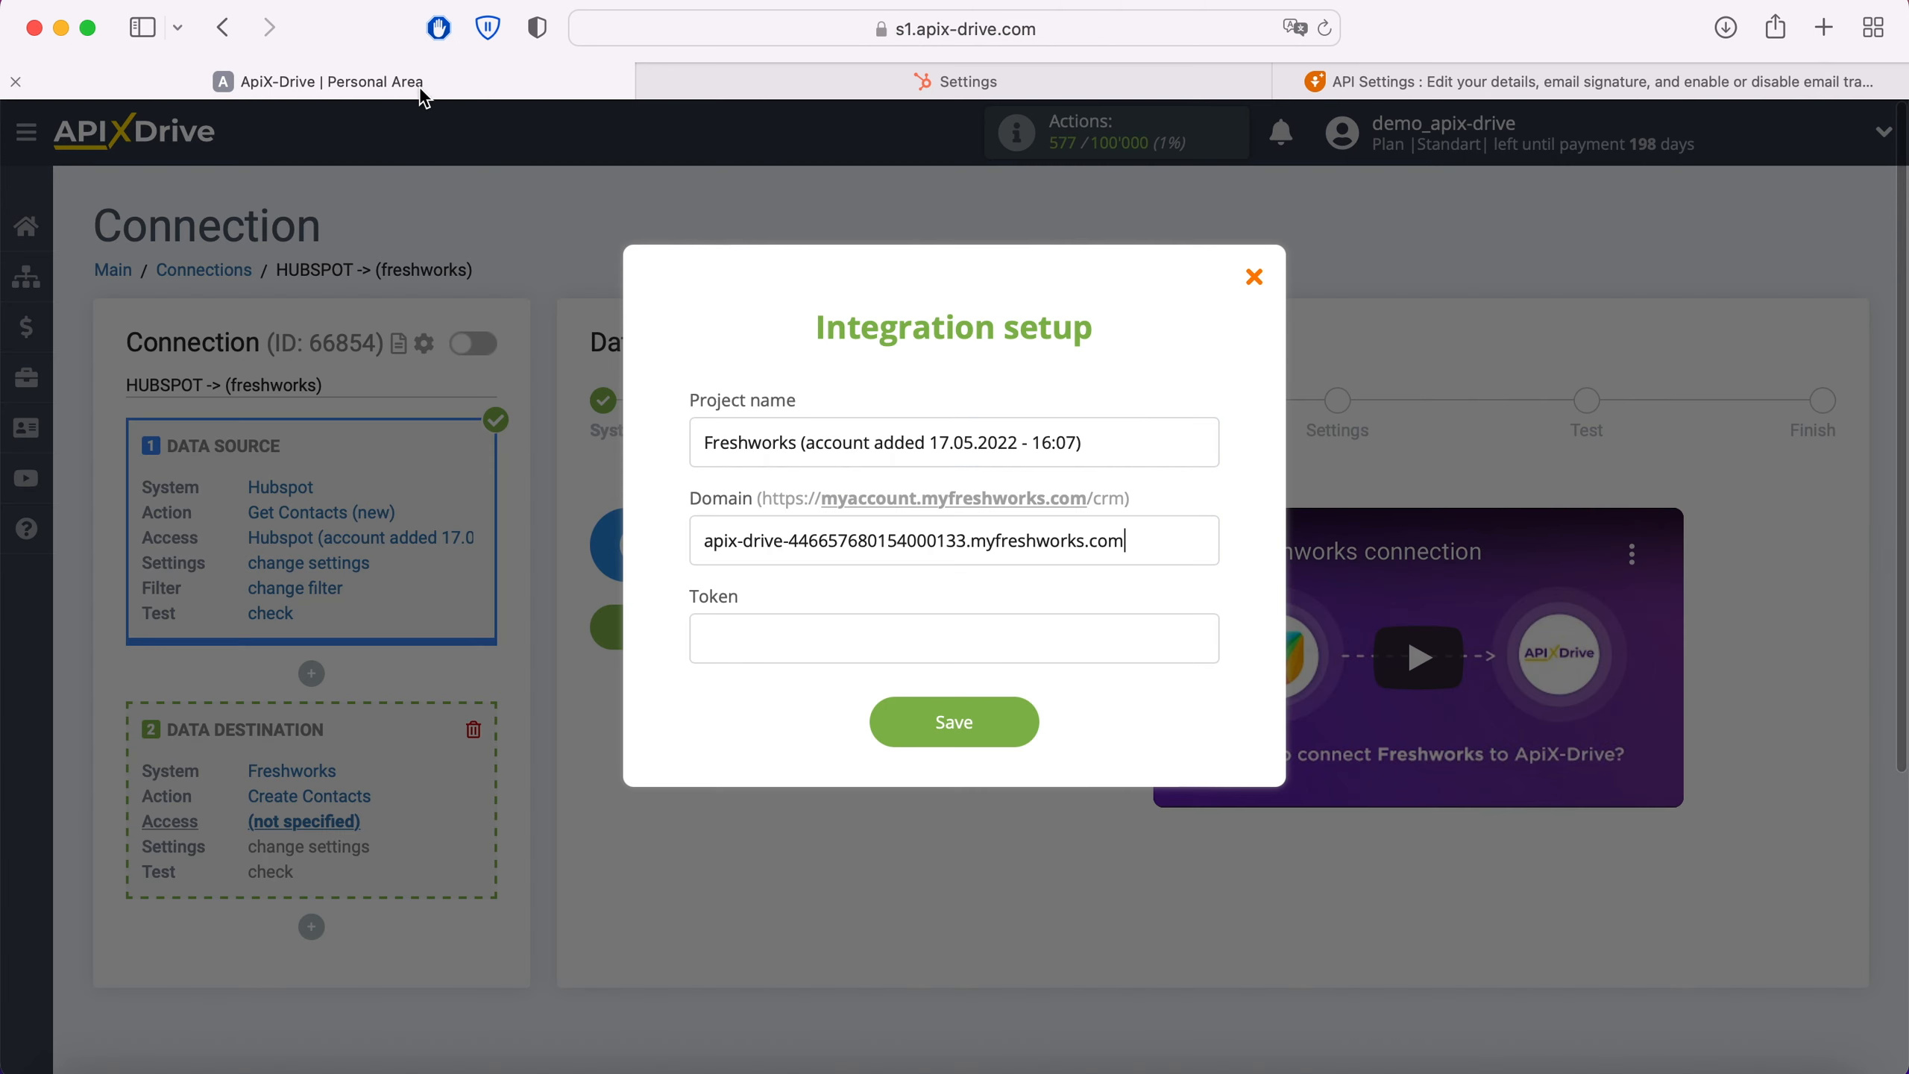
right_click(743, 636)
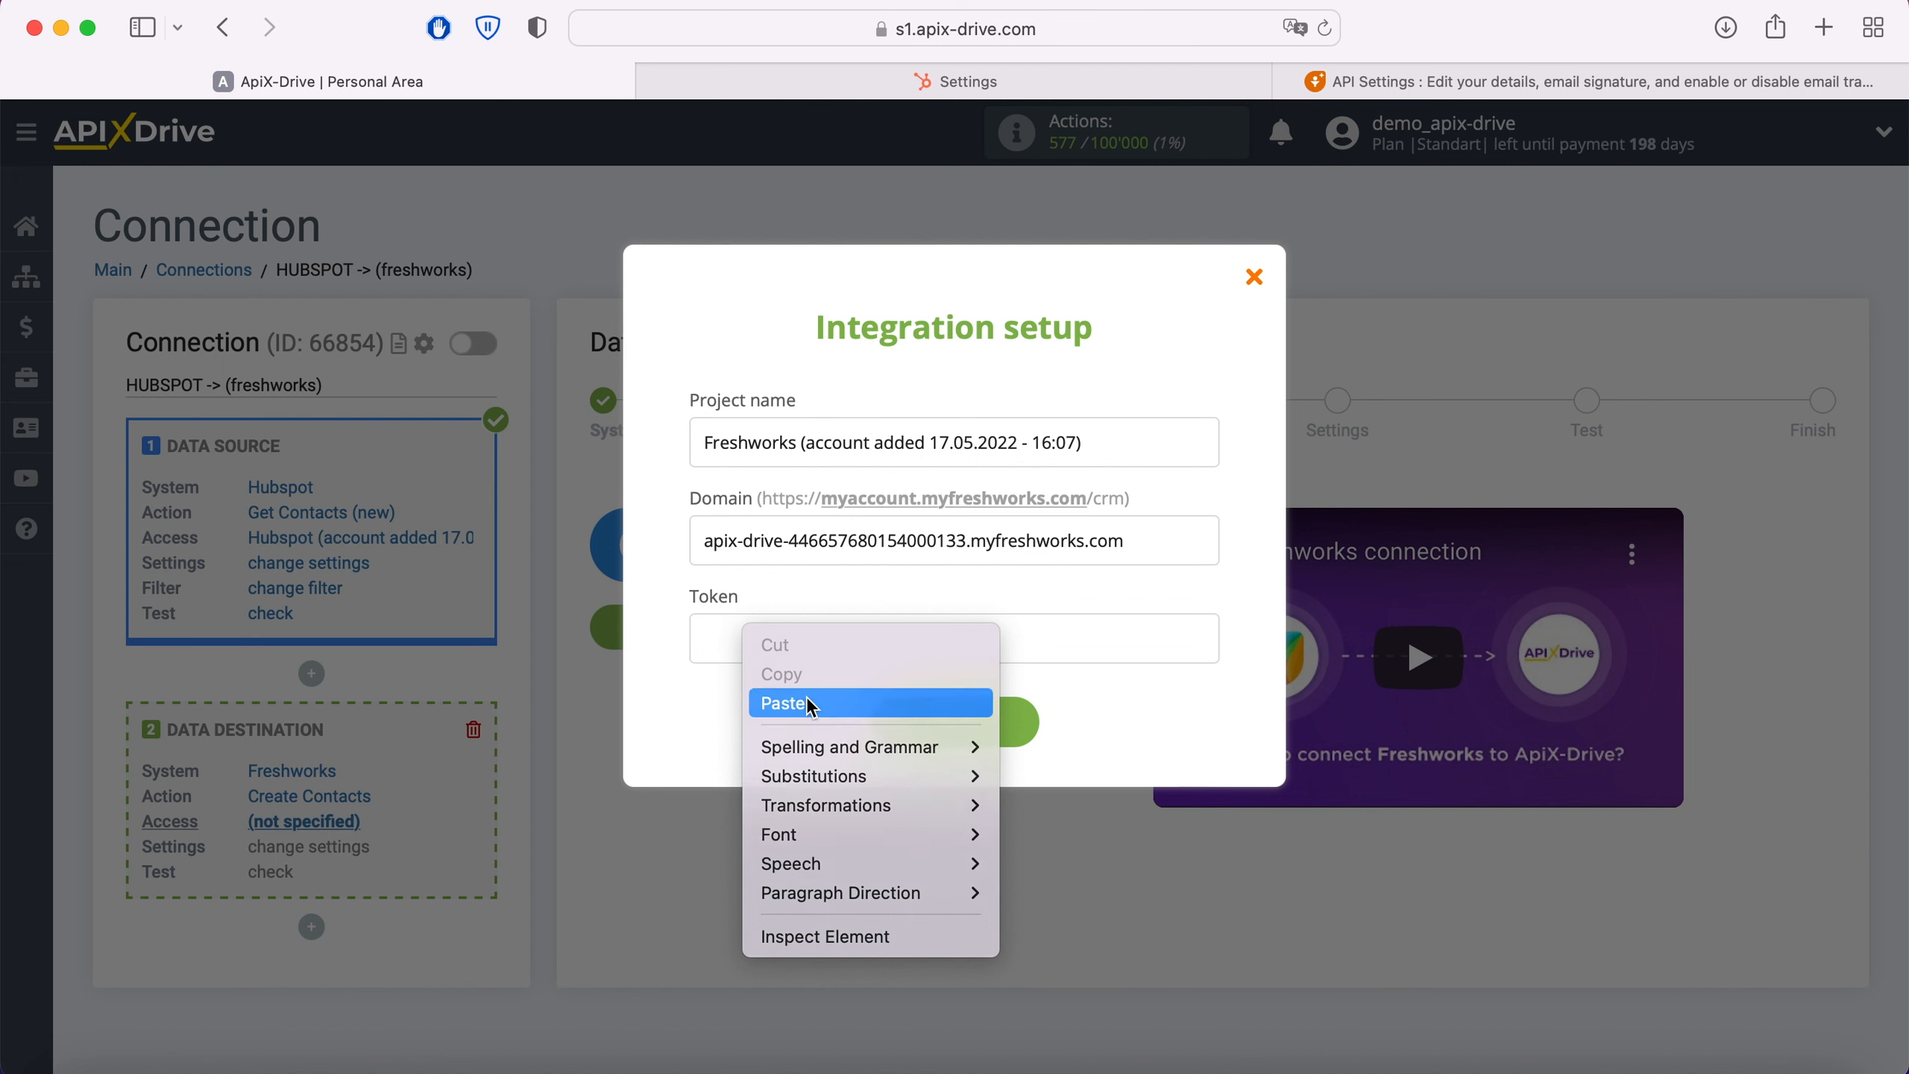
left_click(806, 695)
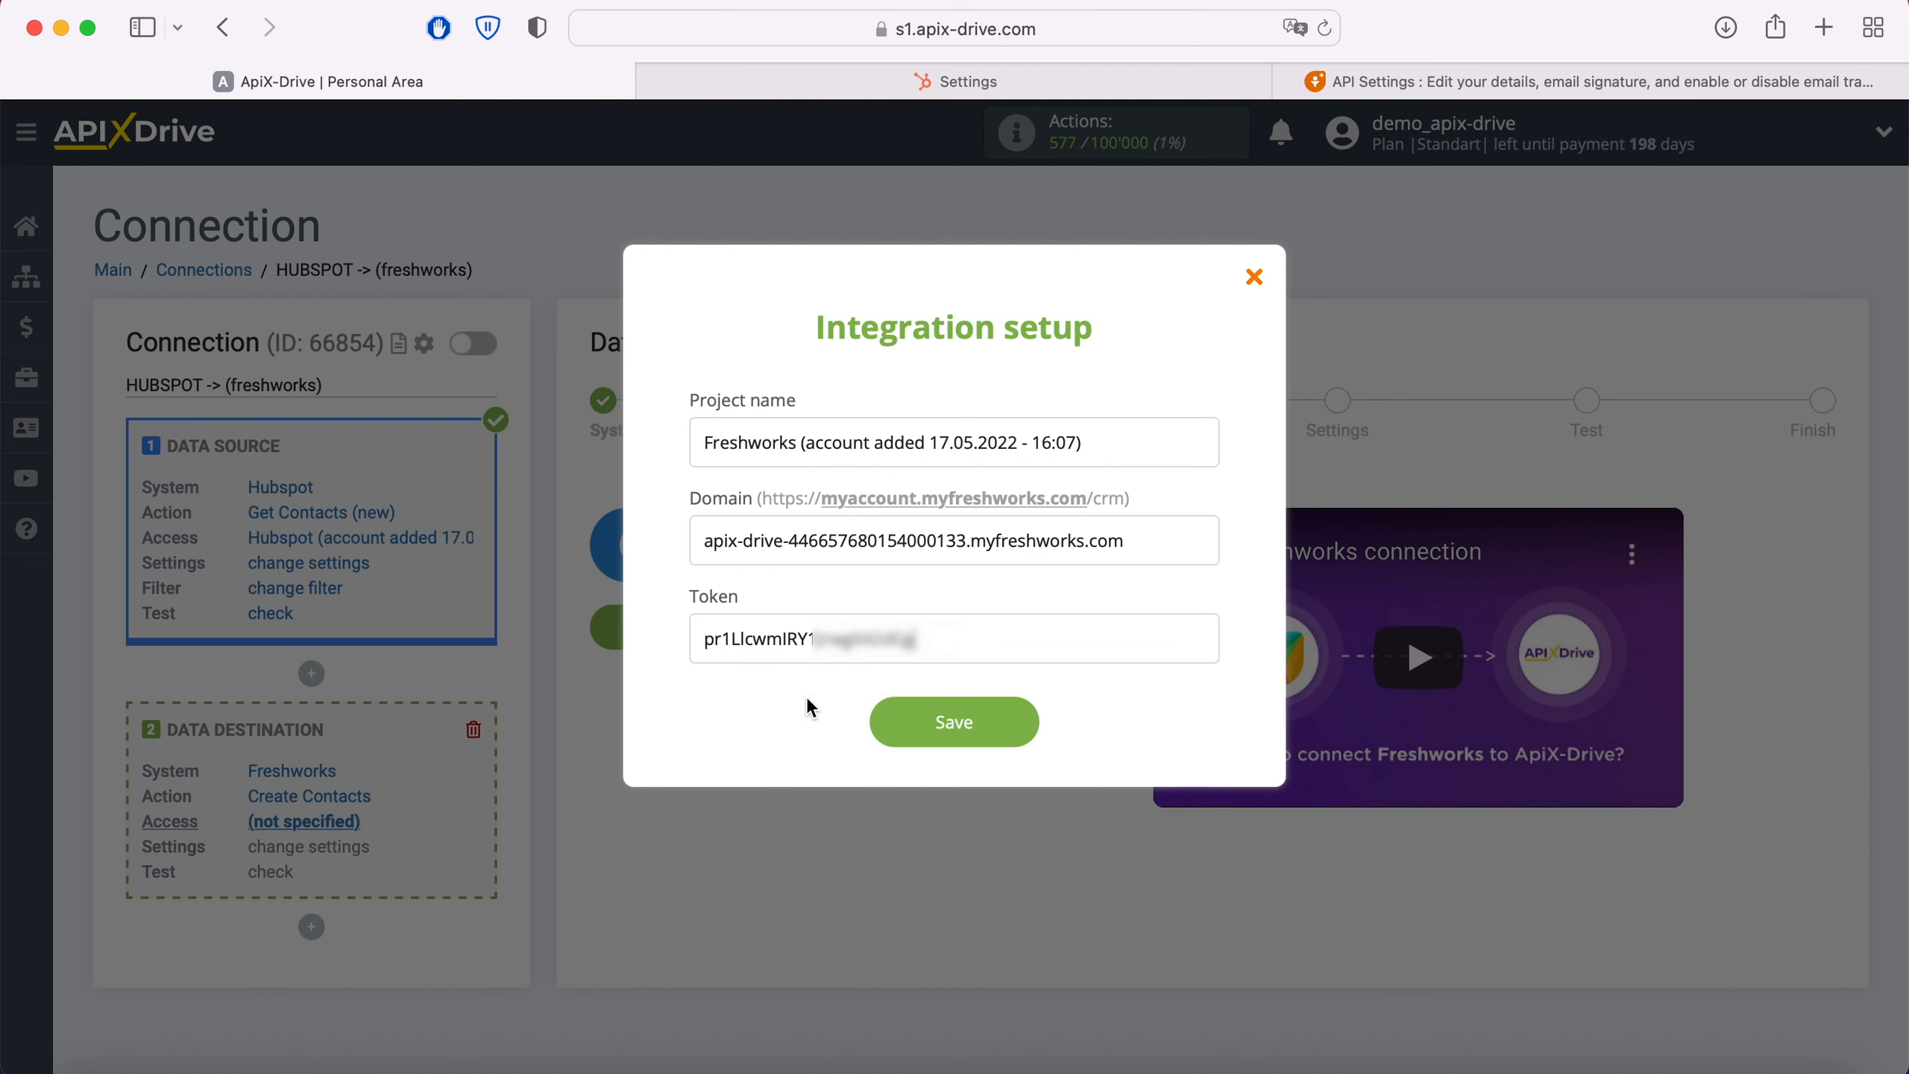
left_click(1030, 723)
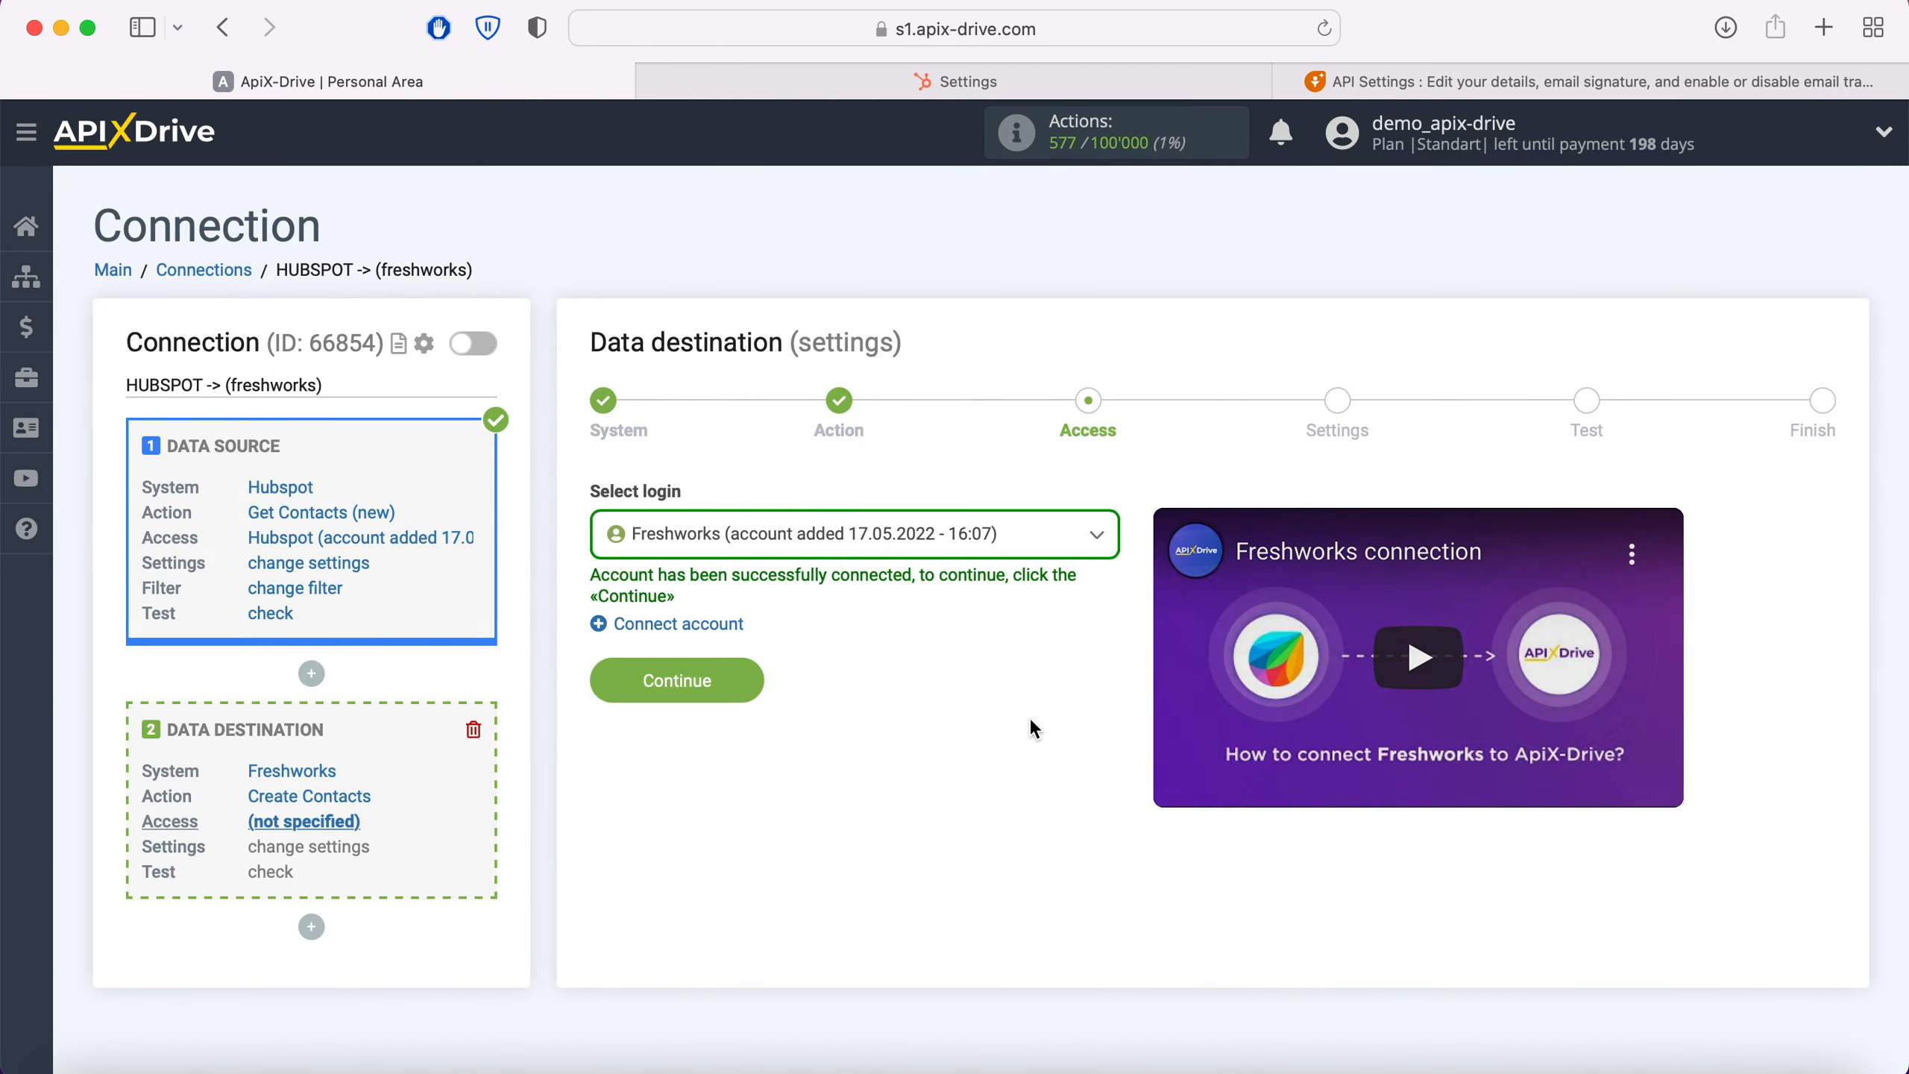
Step: Select the newly connected Freshworks account as the data destination login and continue to the settings
left_click(977, 547)
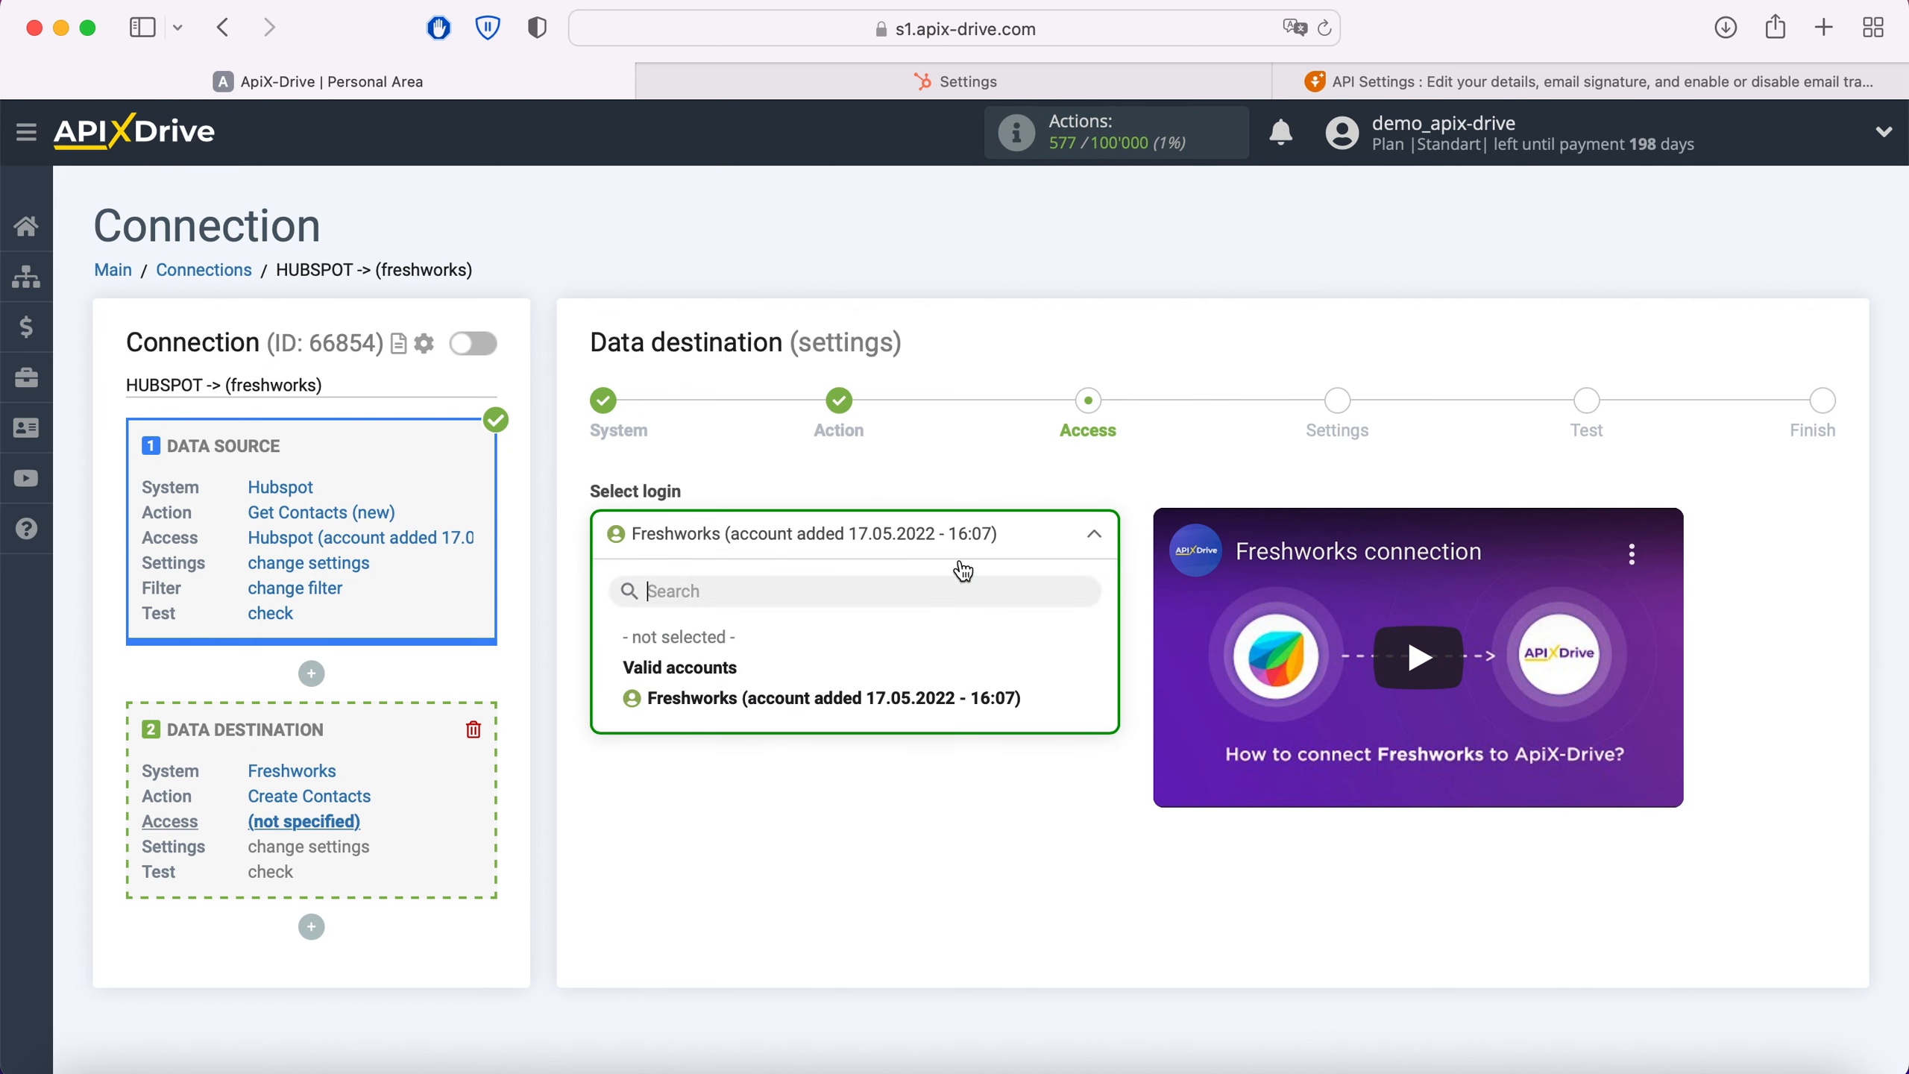
left_click(913, 696)
left_click(750, 681)
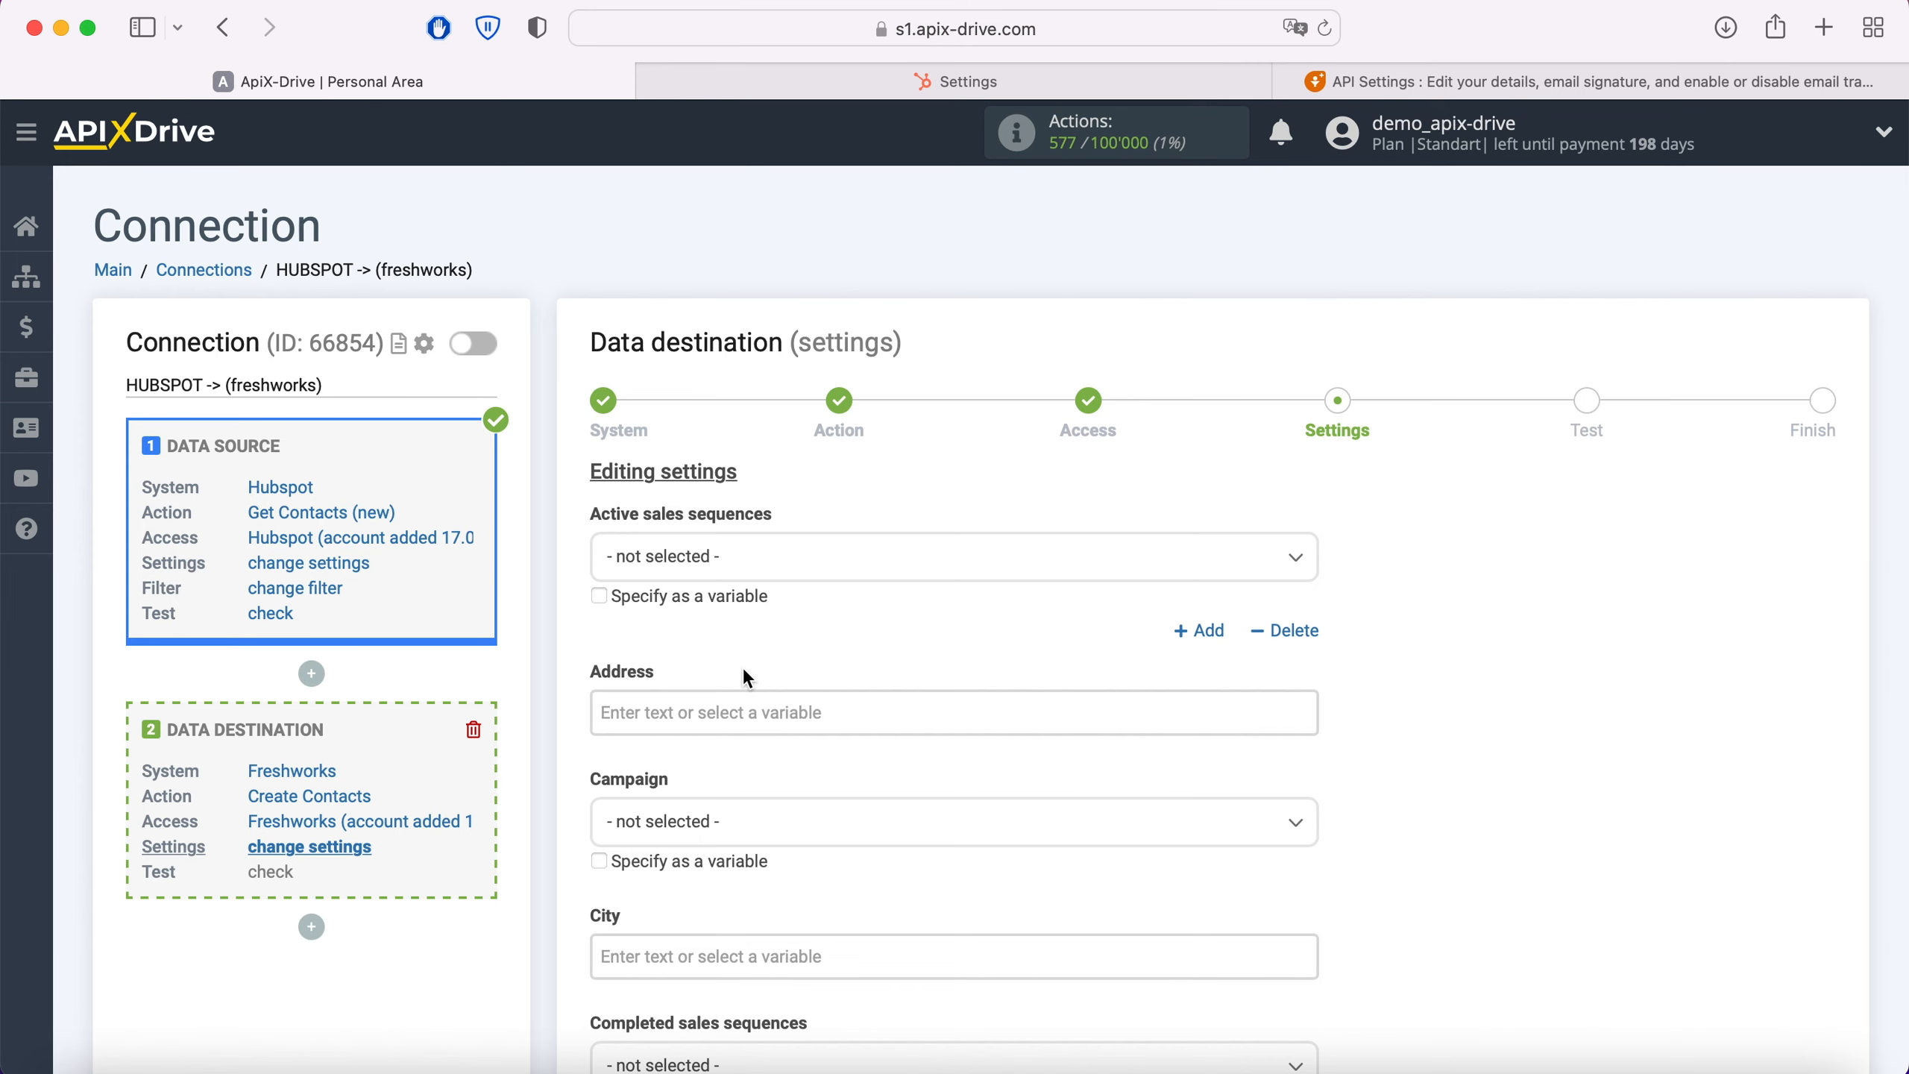
Step: Fill the Emails field of the Freshworks contact with the Hubspot Email variable
scroll(745, 672, "down", 10)
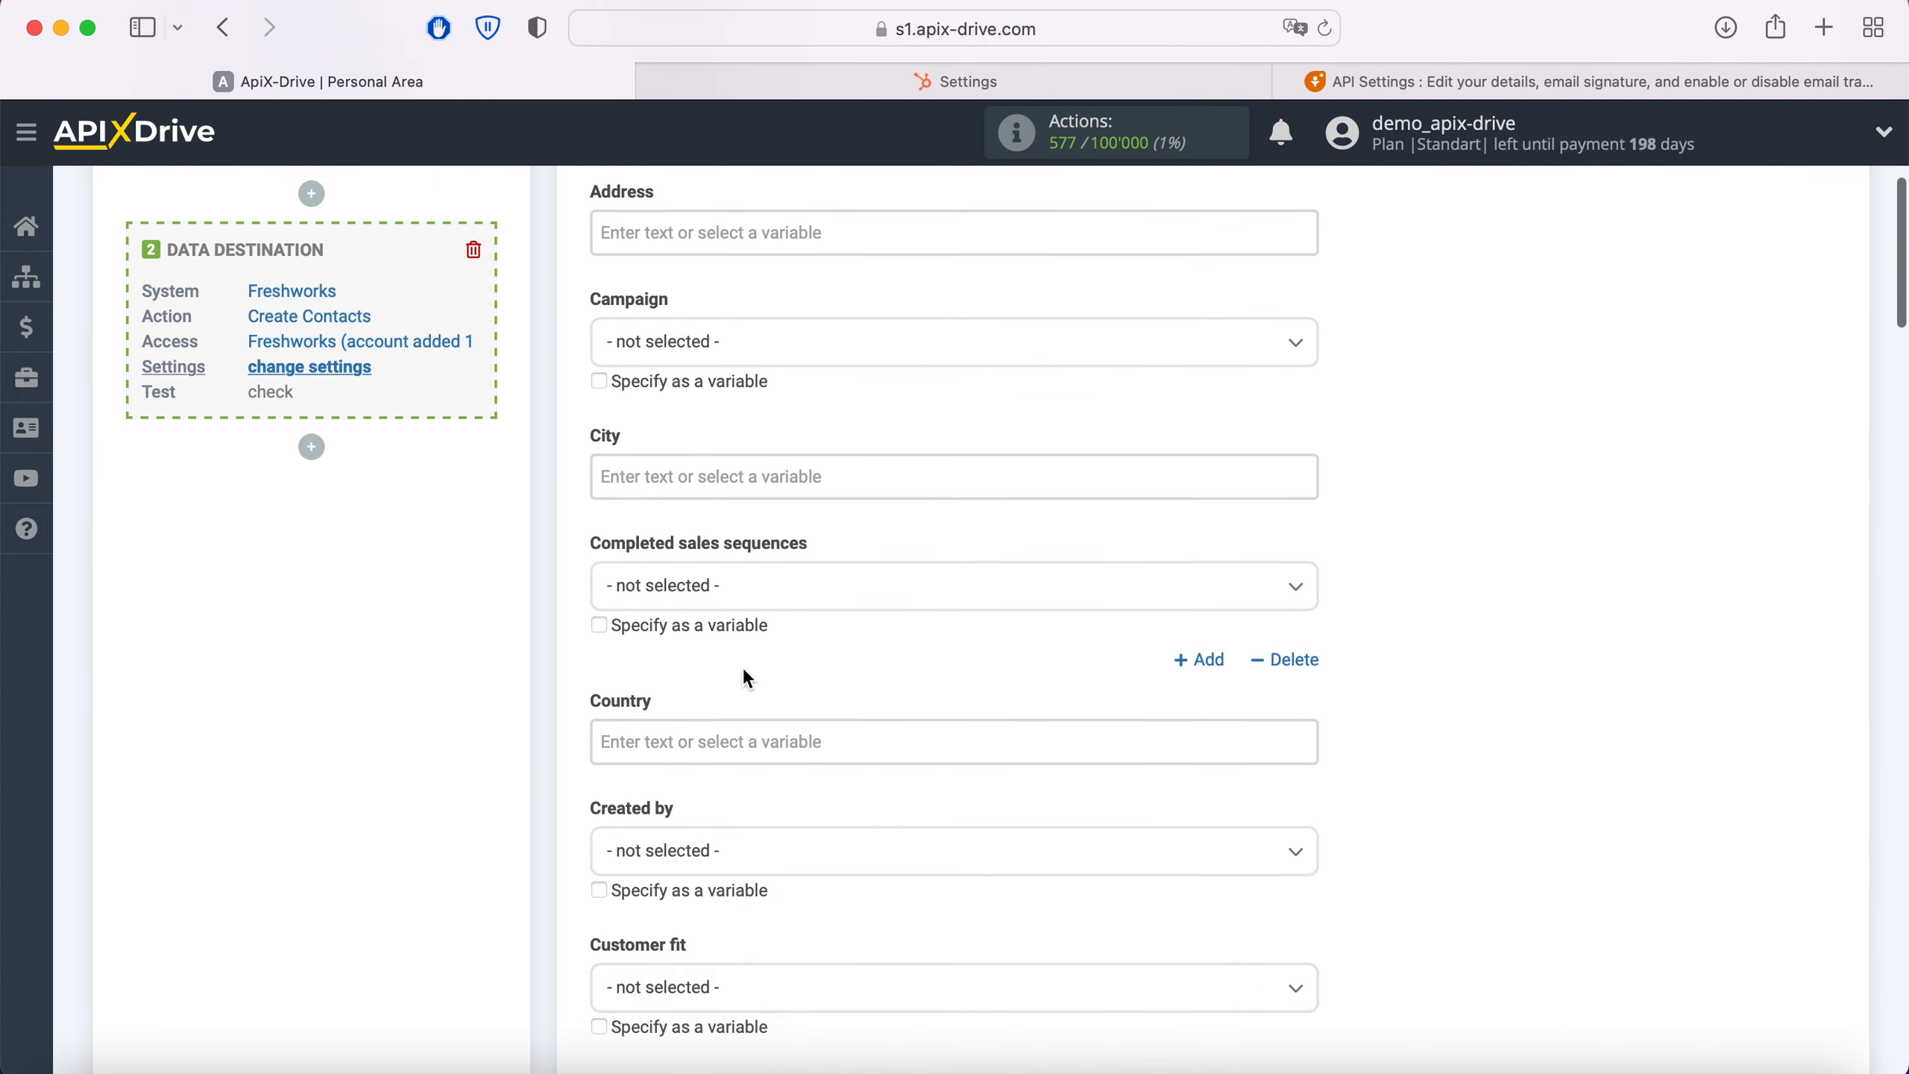
scroll(745, 676, "down", 6)
scroll(744, 669, "down", 2)
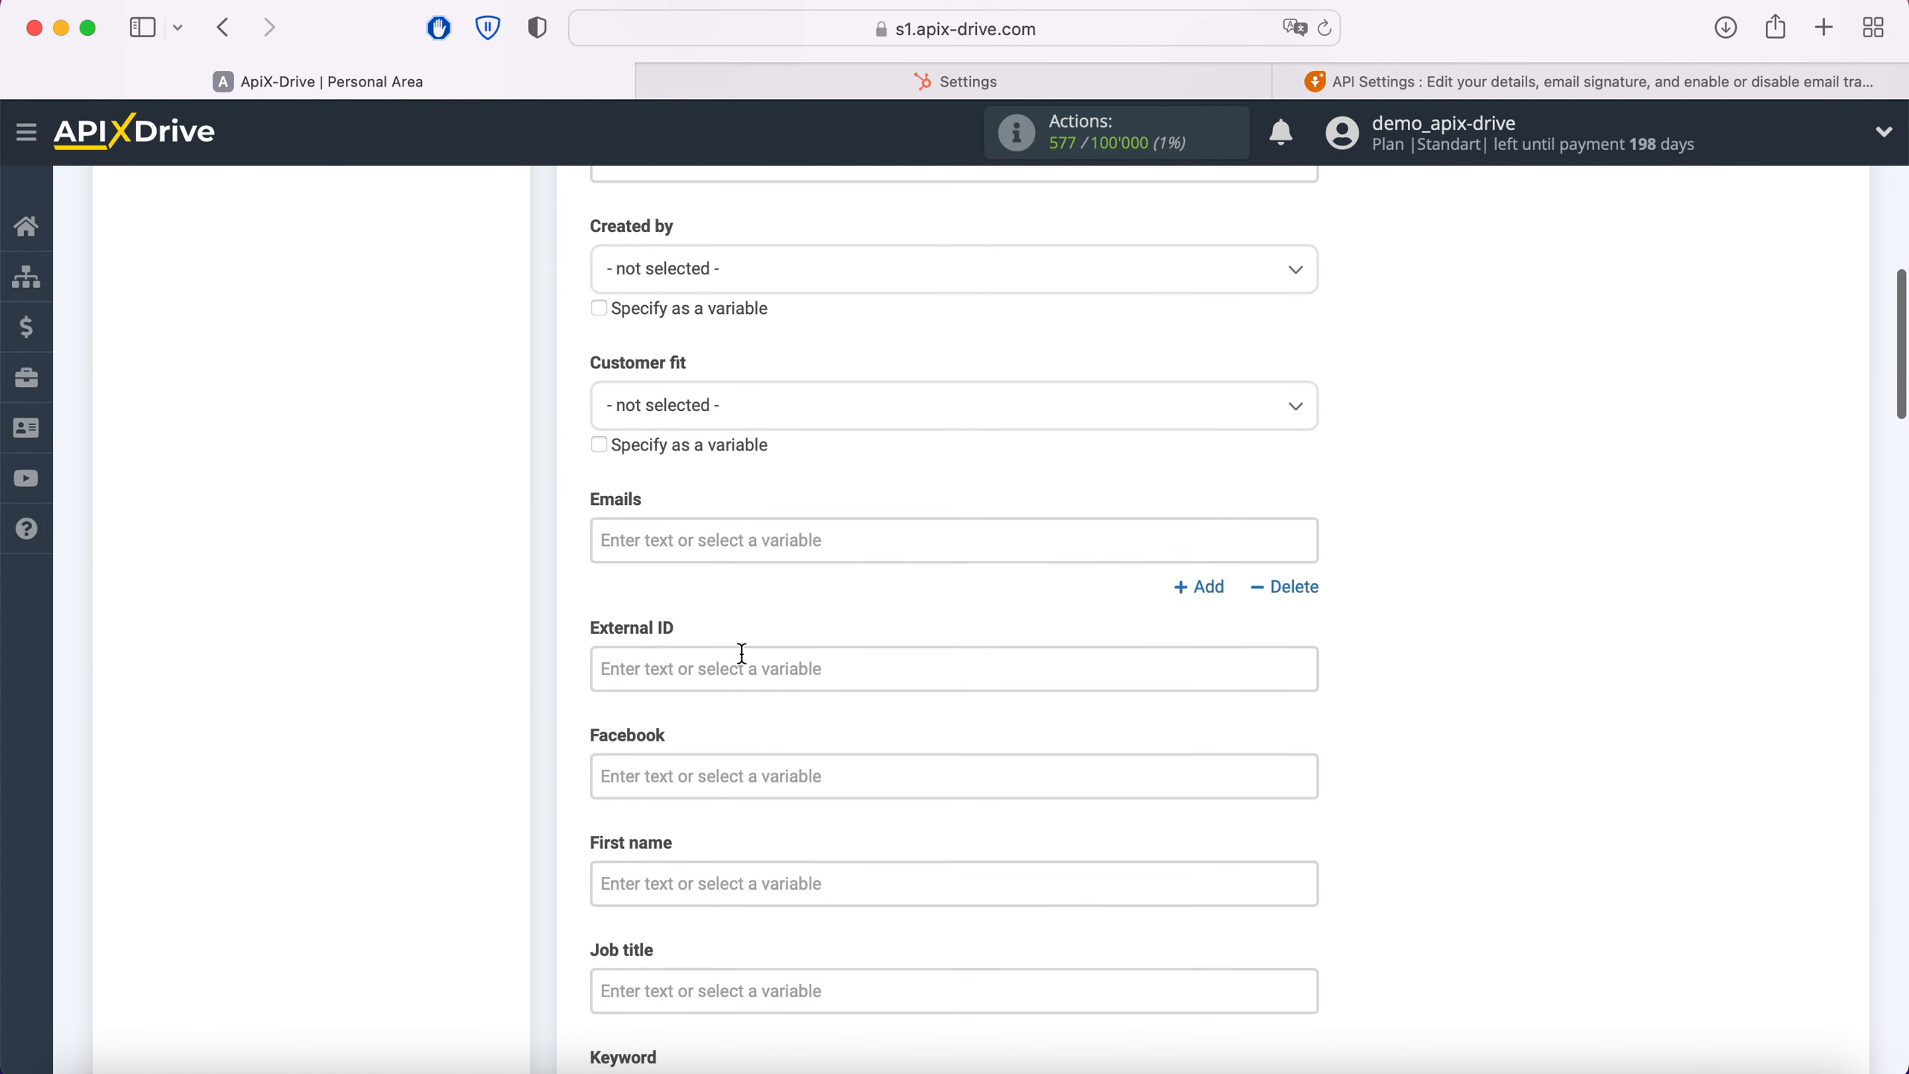
left_click(733, 542)
scroll(1084, 571, "down", 10)
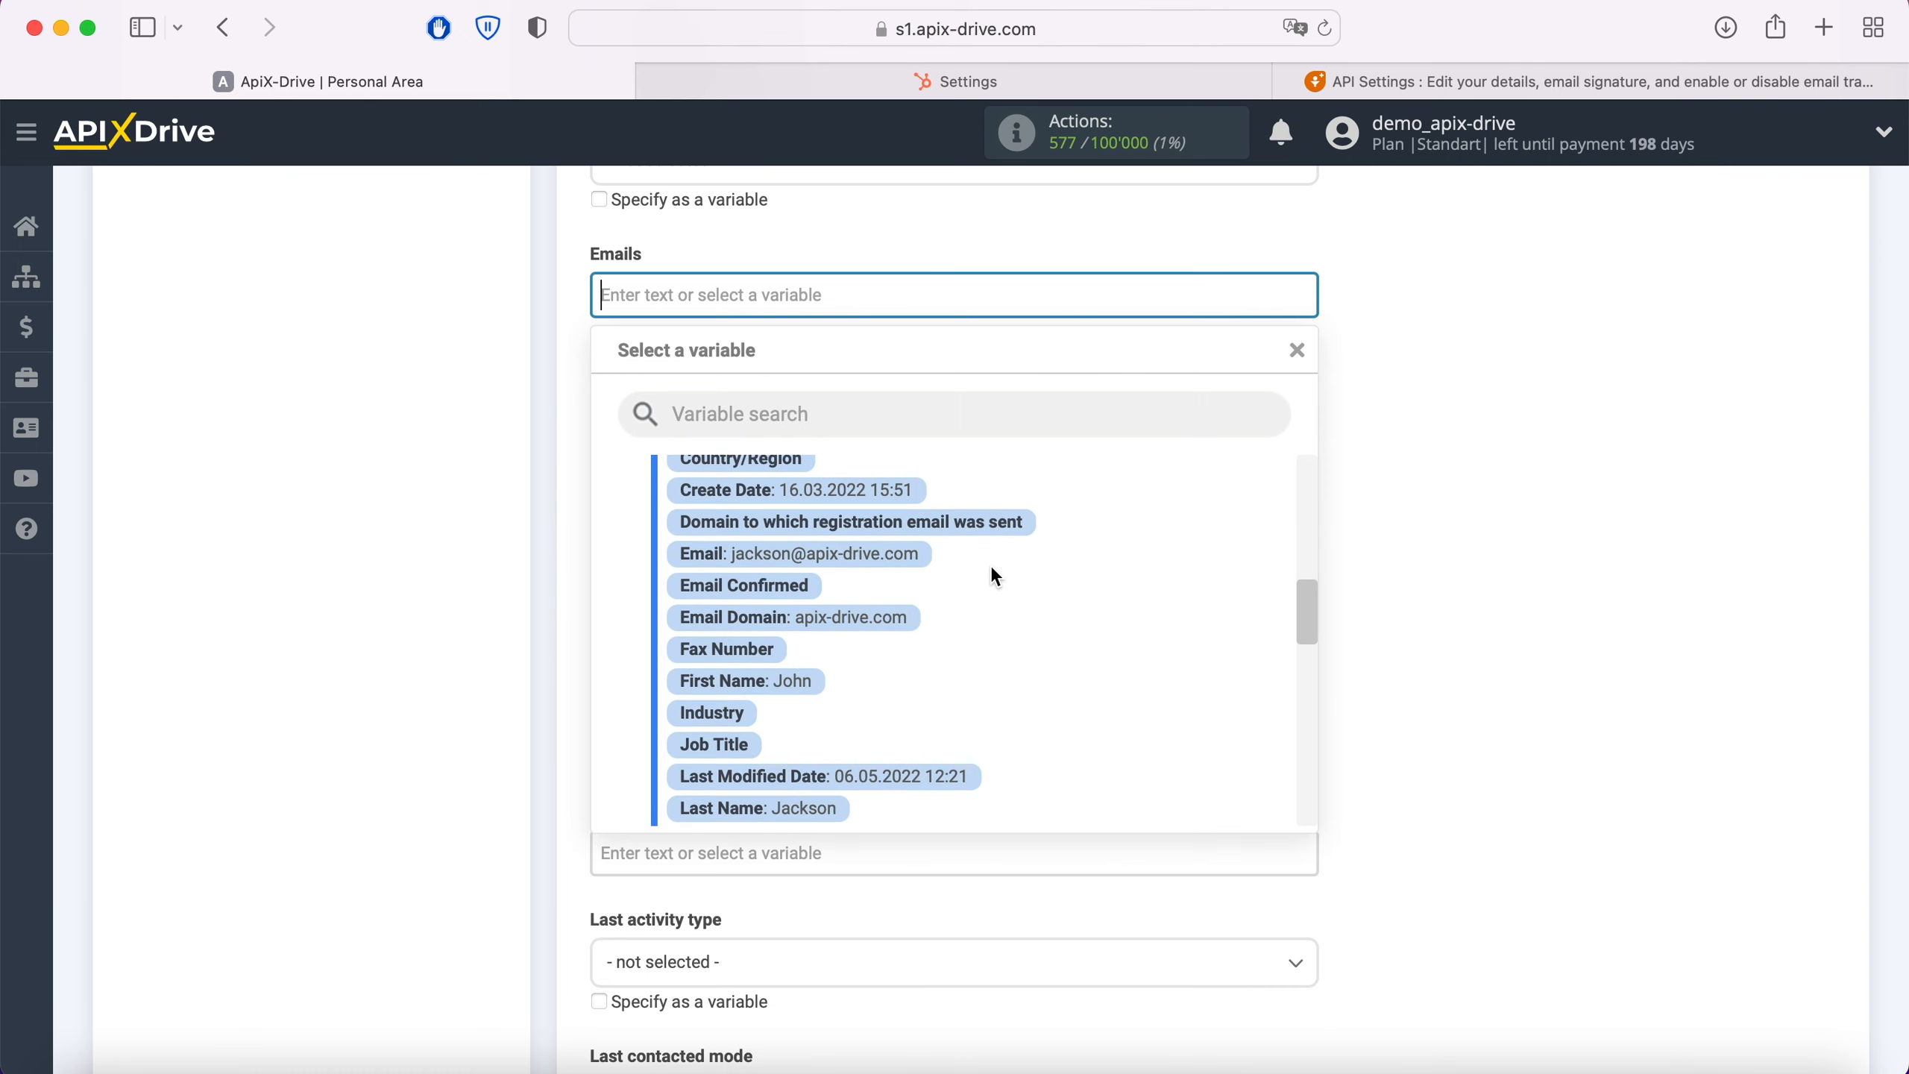
left_click(894, 553)
Step: Fill the First name field of the Freshworks contact with the Hubspot First Name variable
scroll(898, 545, "down", 2)
left_click(882, 548)
scroll(882, 548, "down", 3)
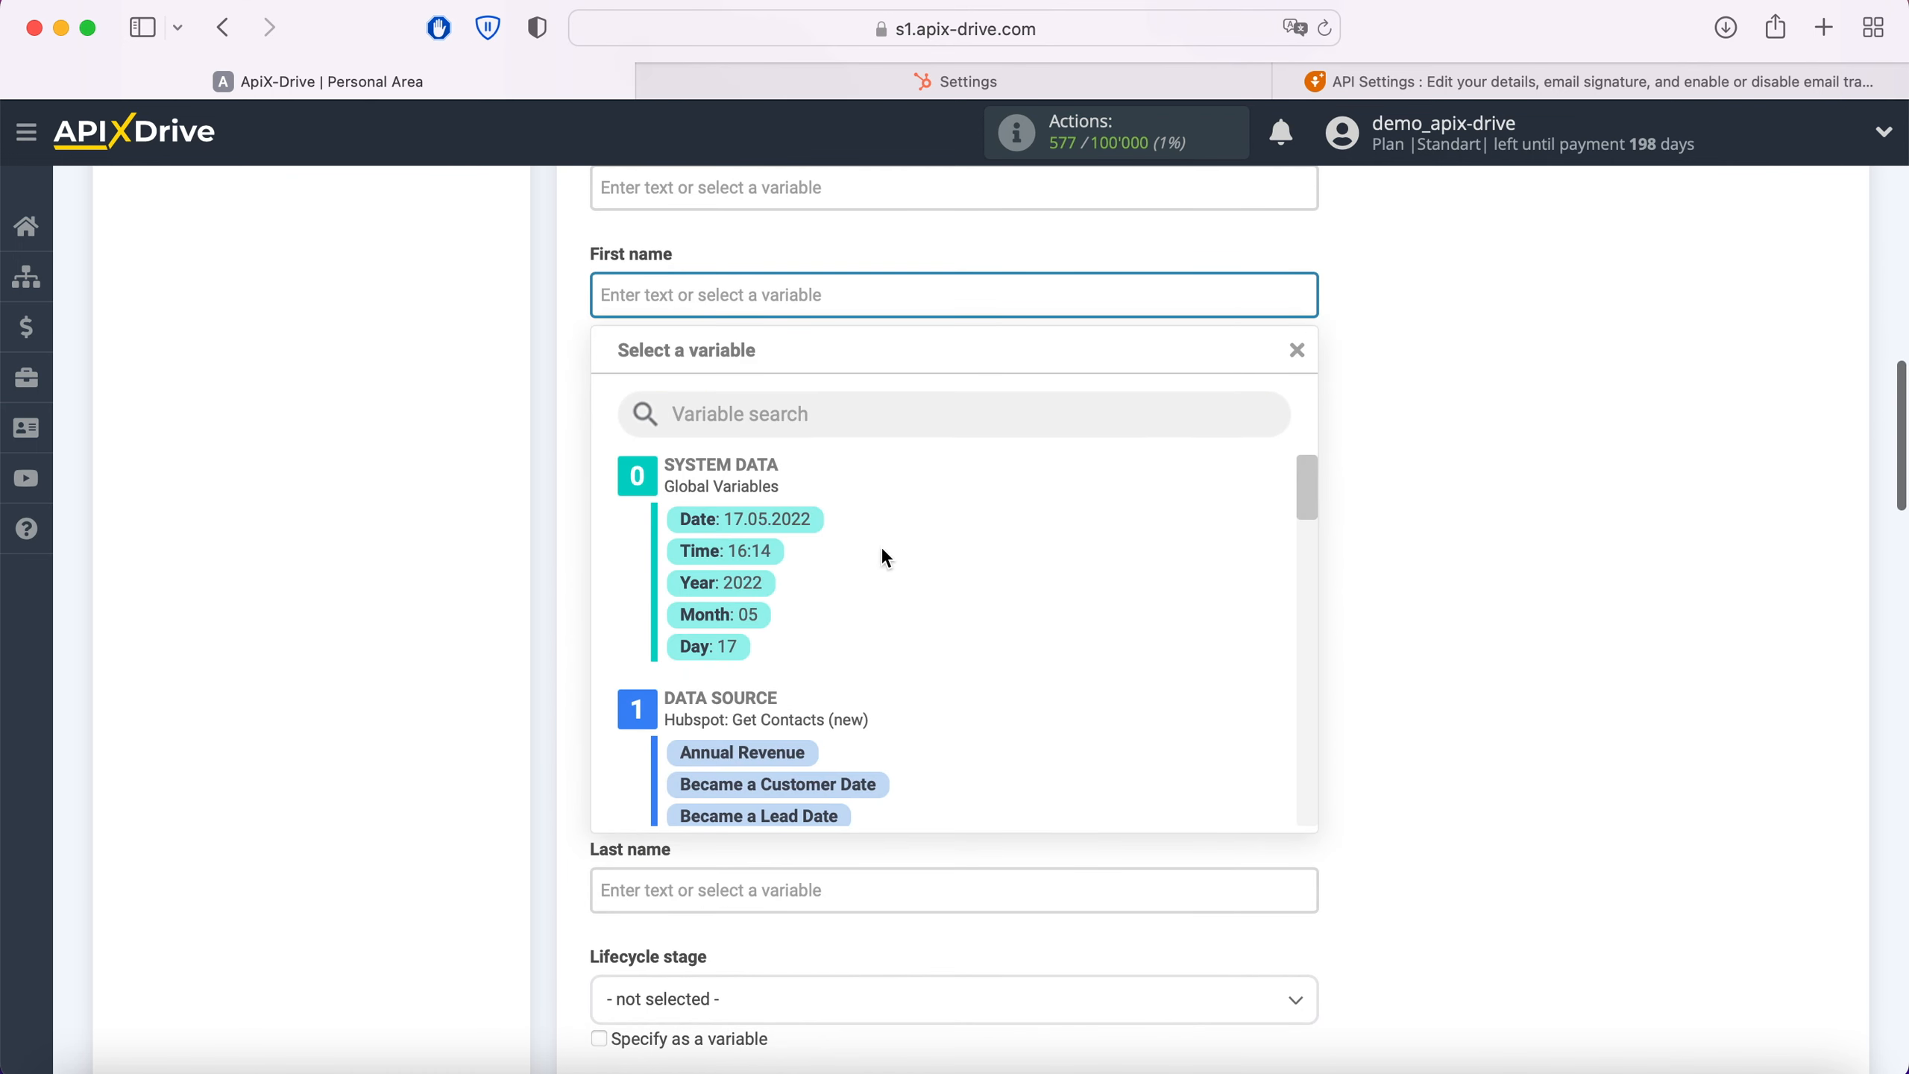
scroll(1094, 561, "down", 5)
scroll(1096, 564, "down", 4)
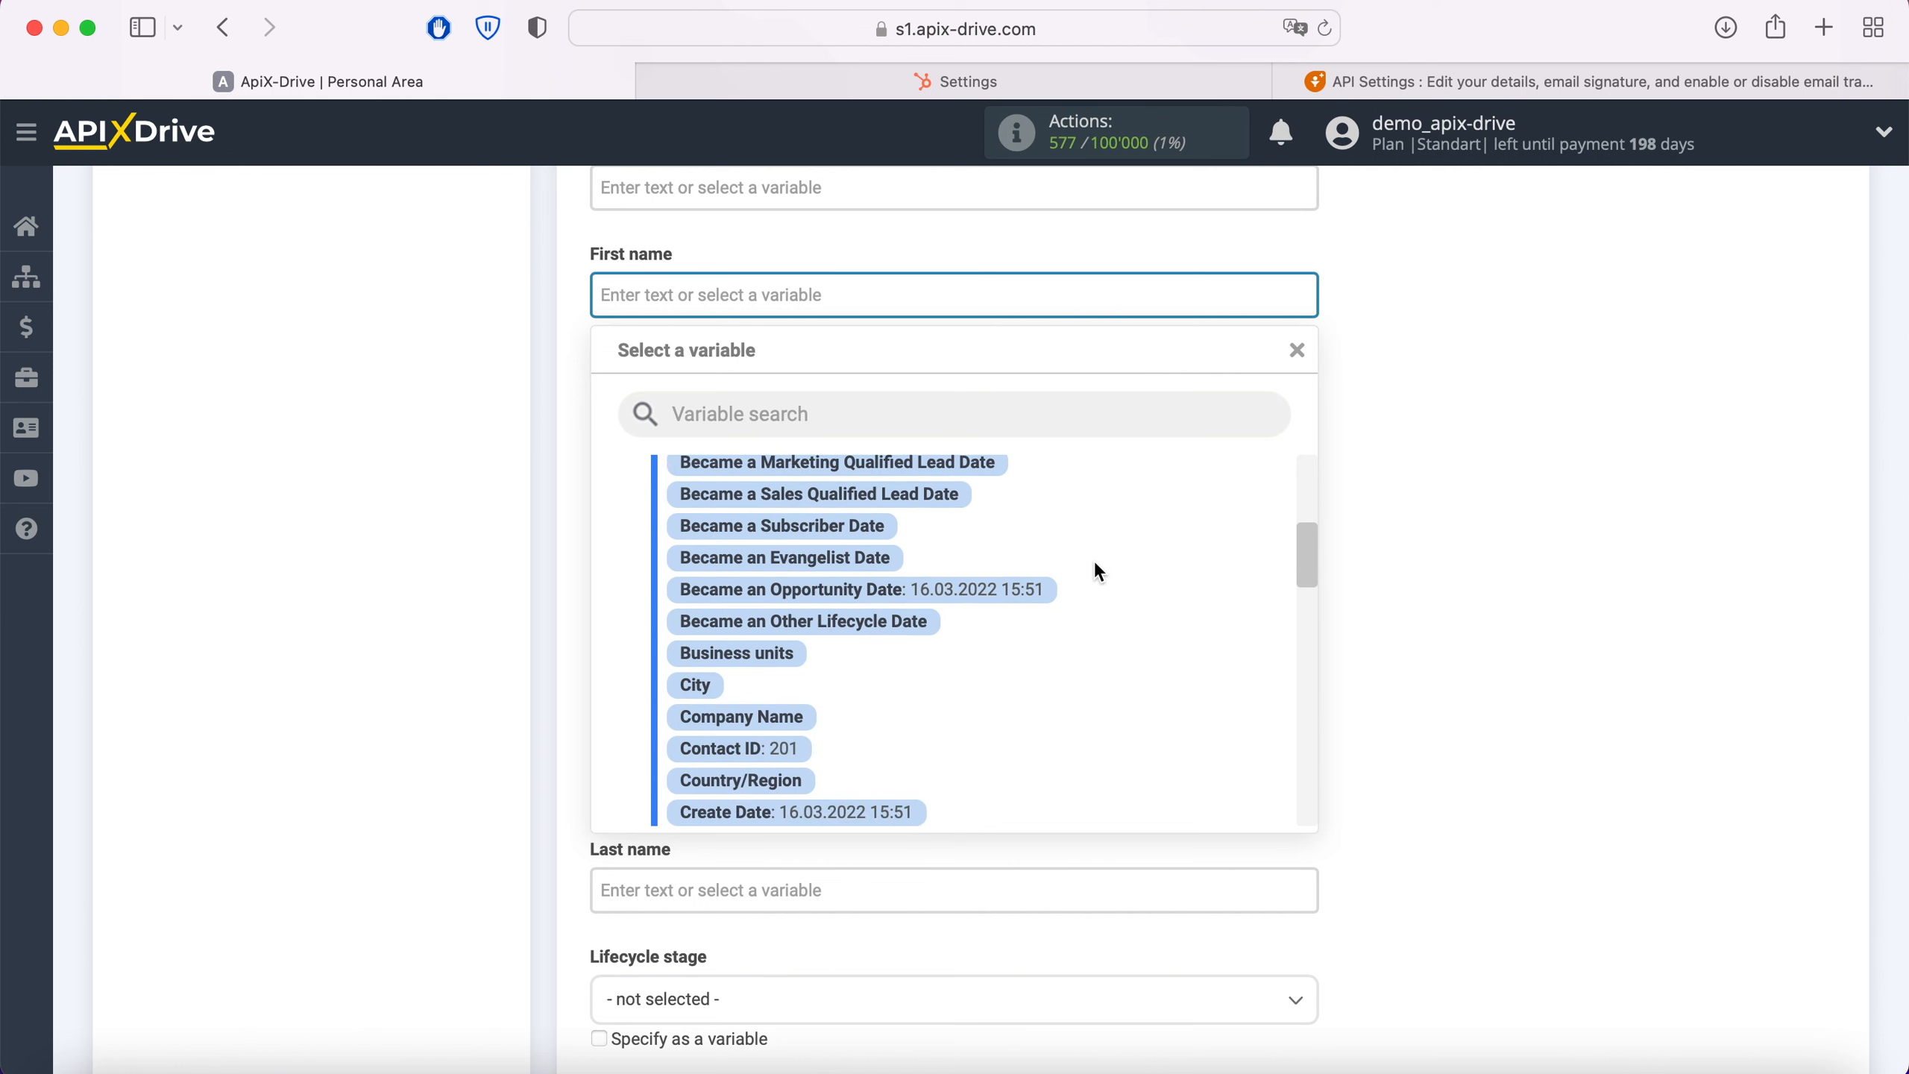
scroll(1095, 561, "down", 4)
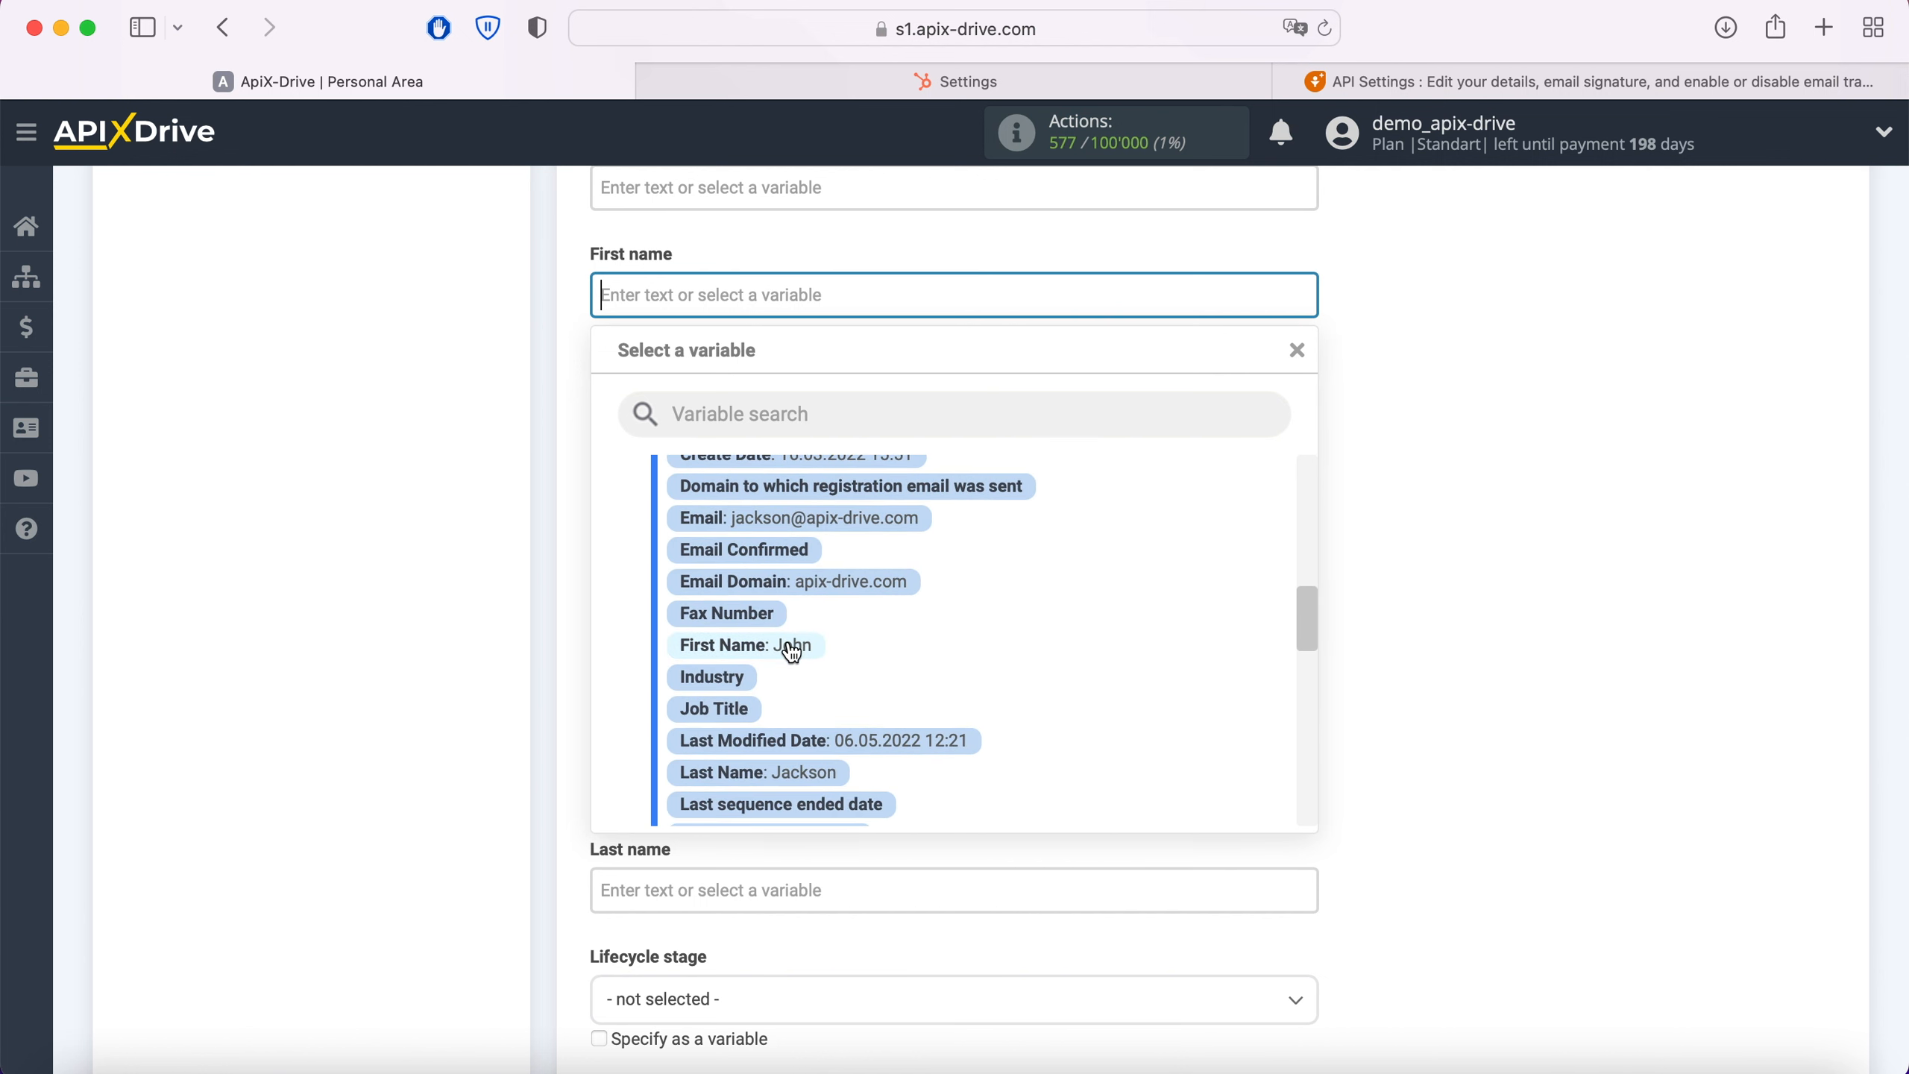
left_click(796, 645)
Step: Fill the Last name field with the Hubspot Last Name variable and set the lifecycle stage to Lead
scroll(869, 564, "down", 3)
scroll(871, 569, "down", 2)
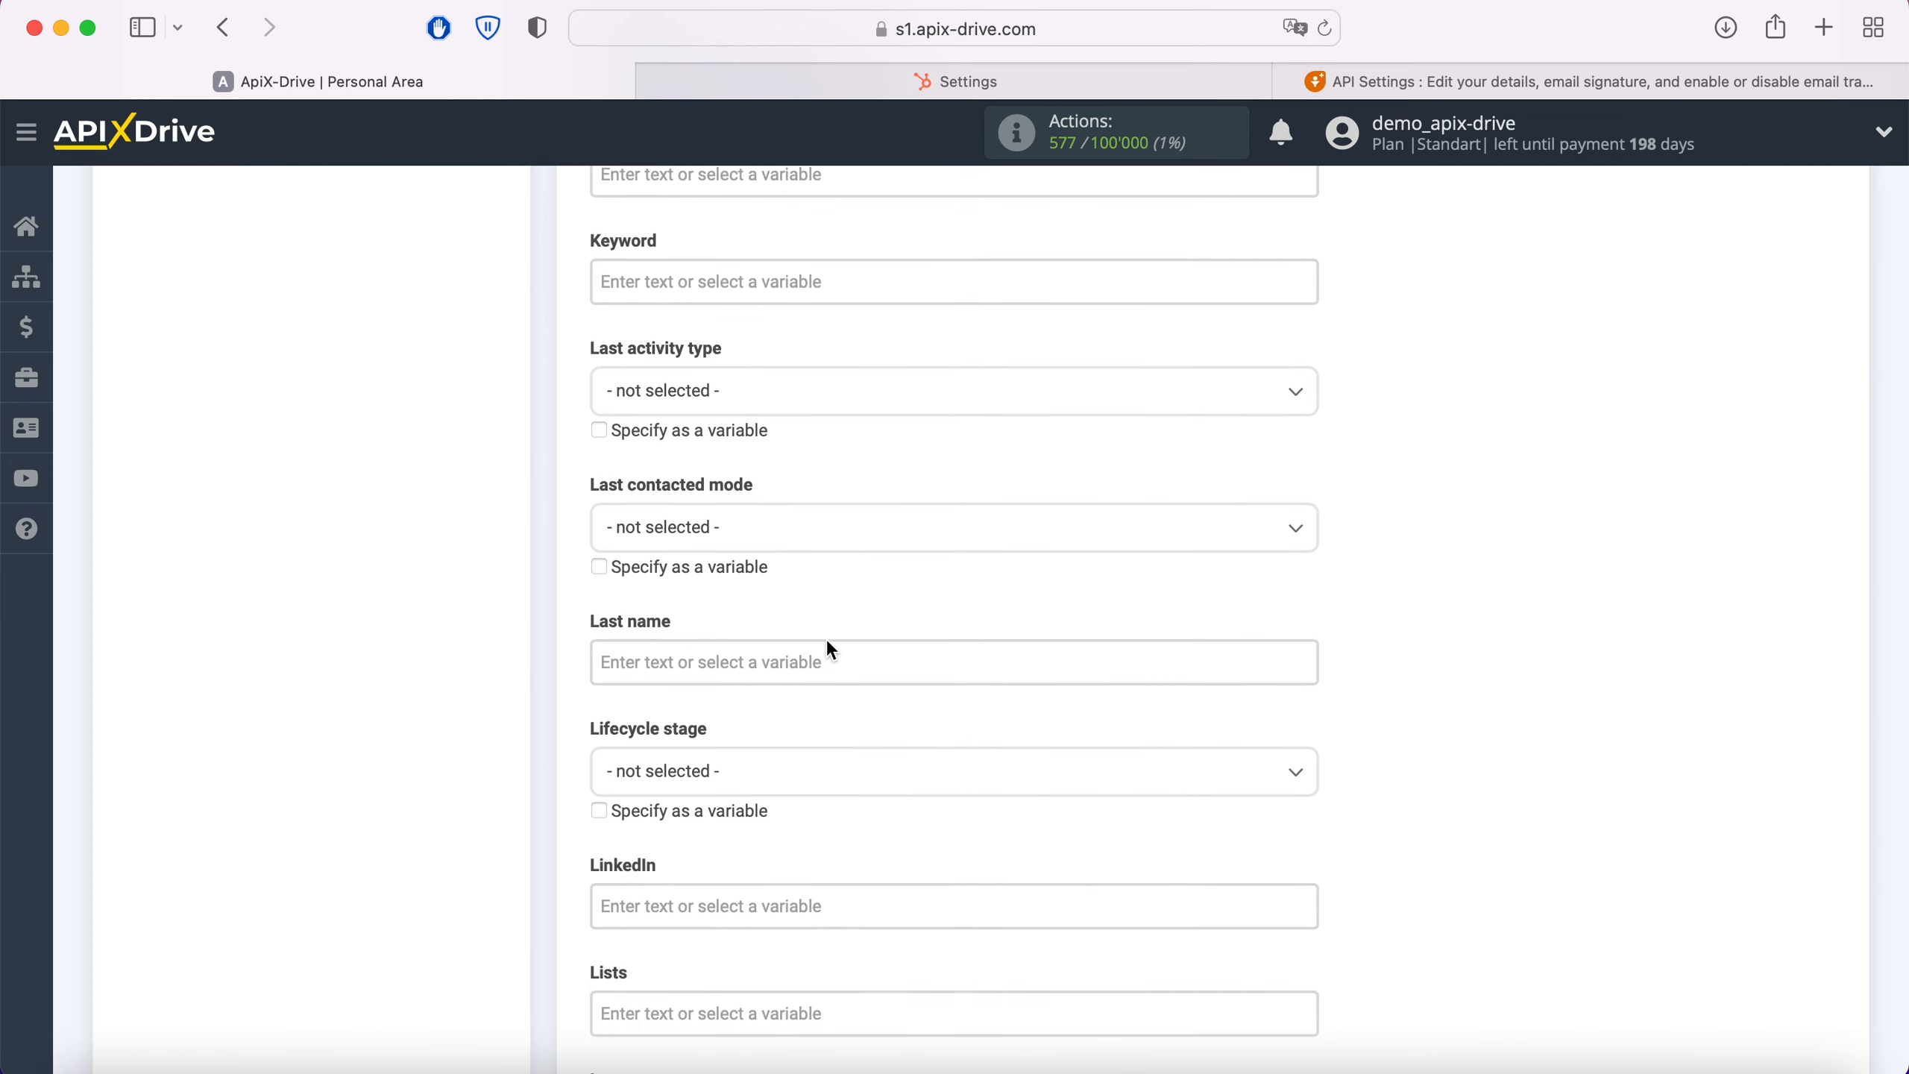
left_click(829, 644)
scroll(1078, 645, "down", 2)
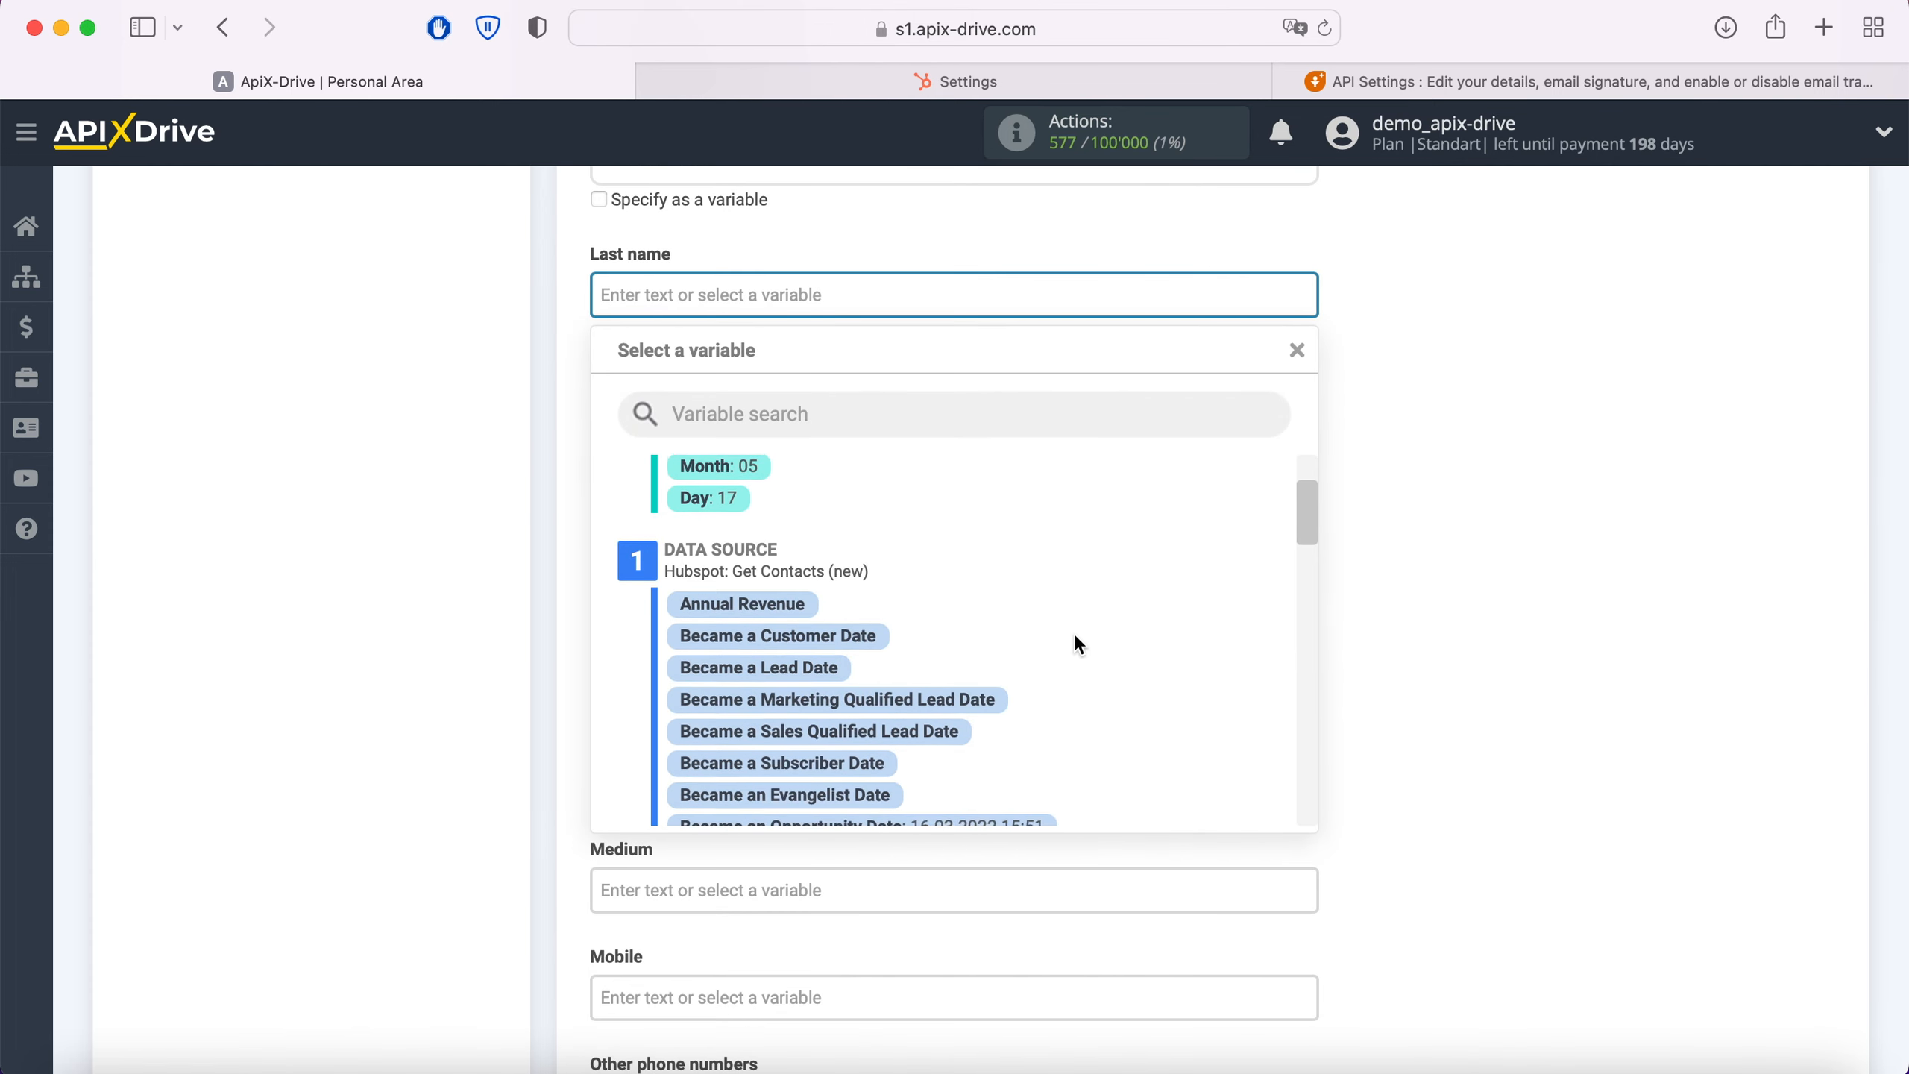
scroll(1078, 644, "down", 5)
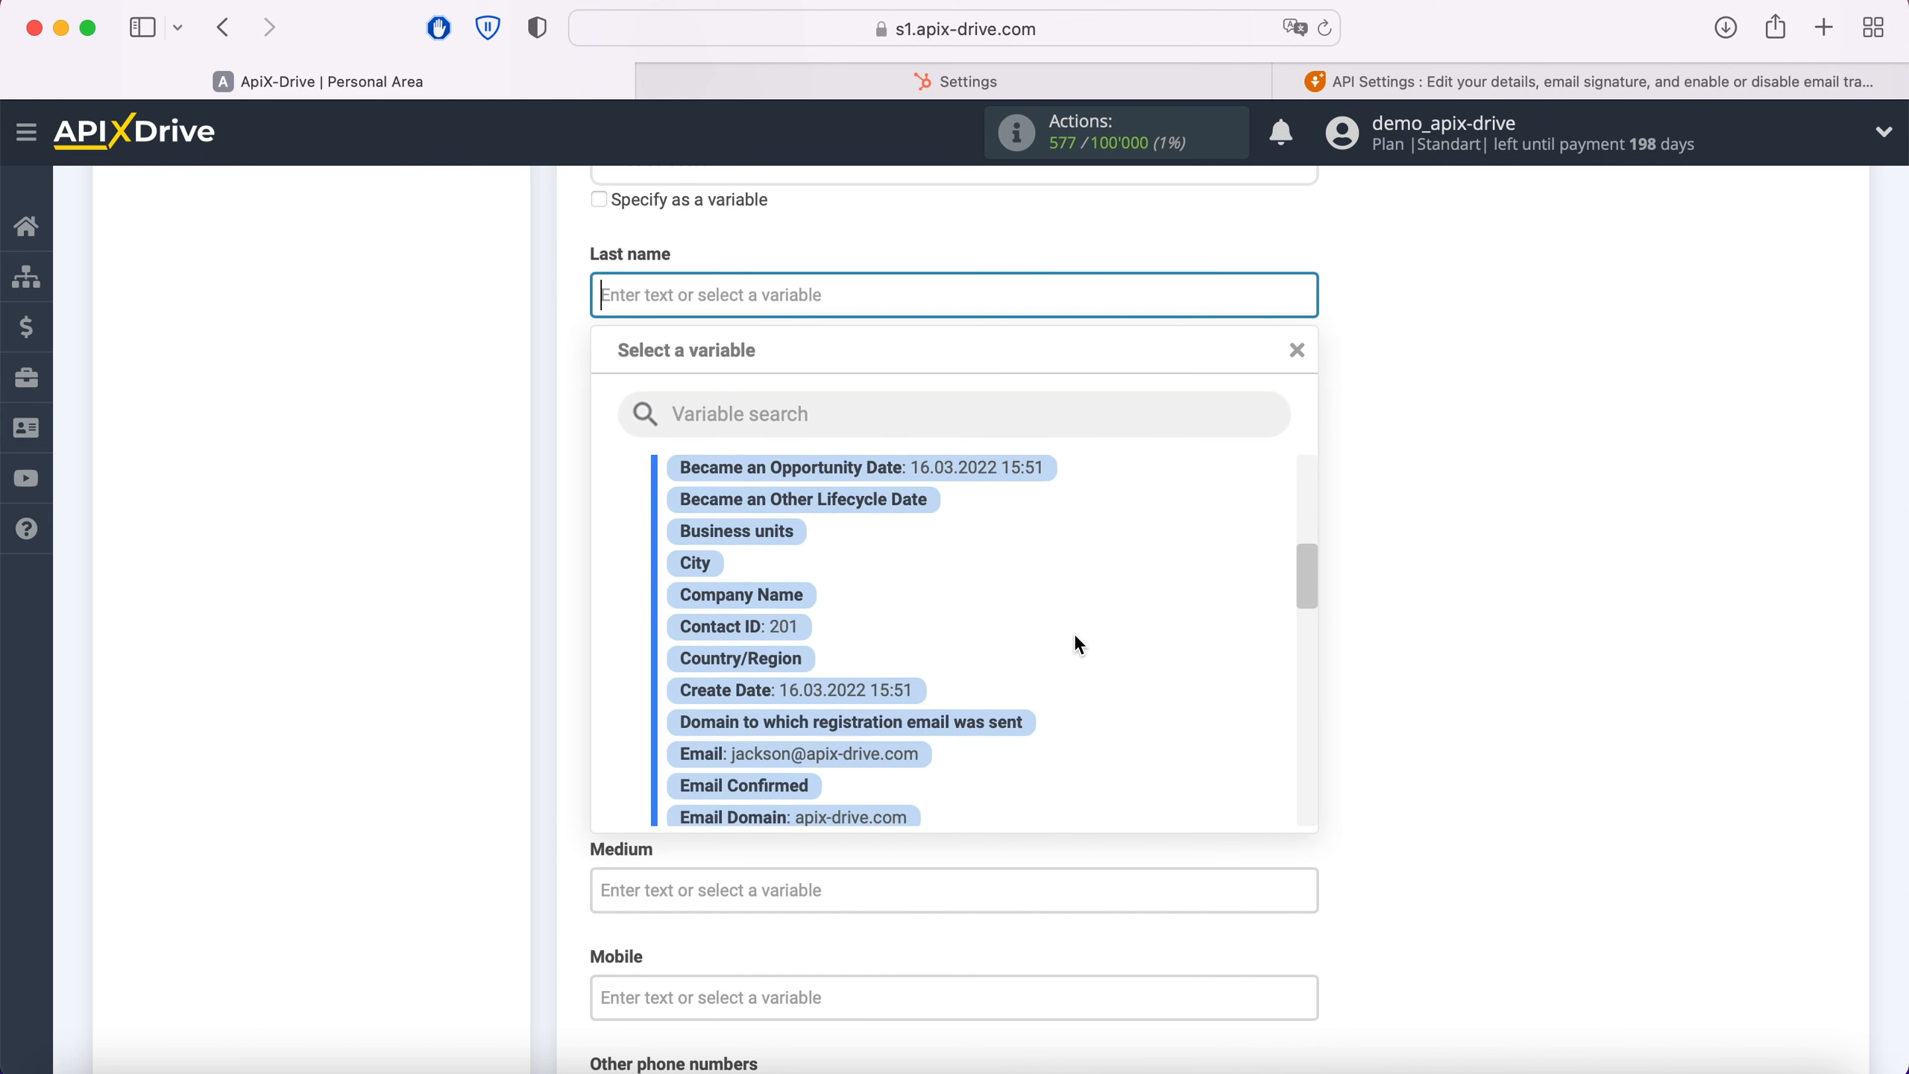
scroll(1078, 645, "down", 4)
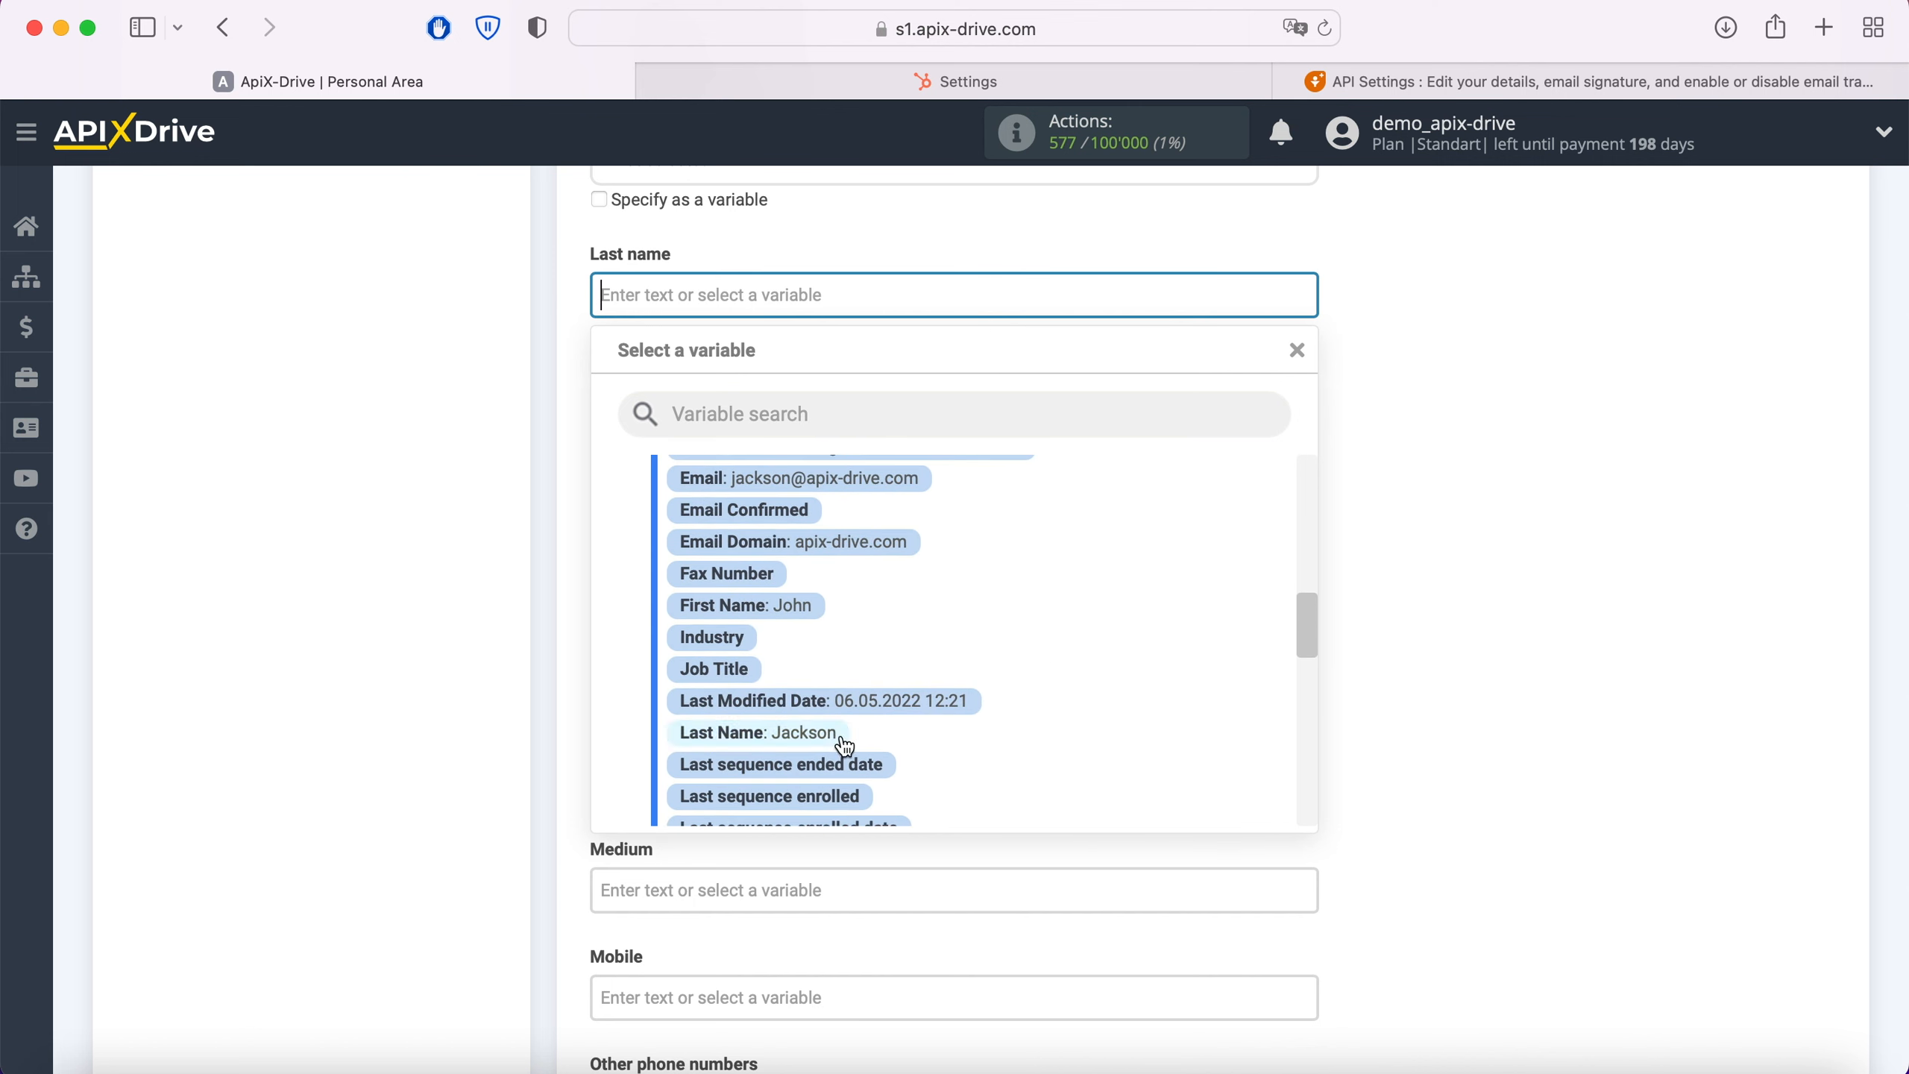
left_click(843, 740)
left_click(802, 419)
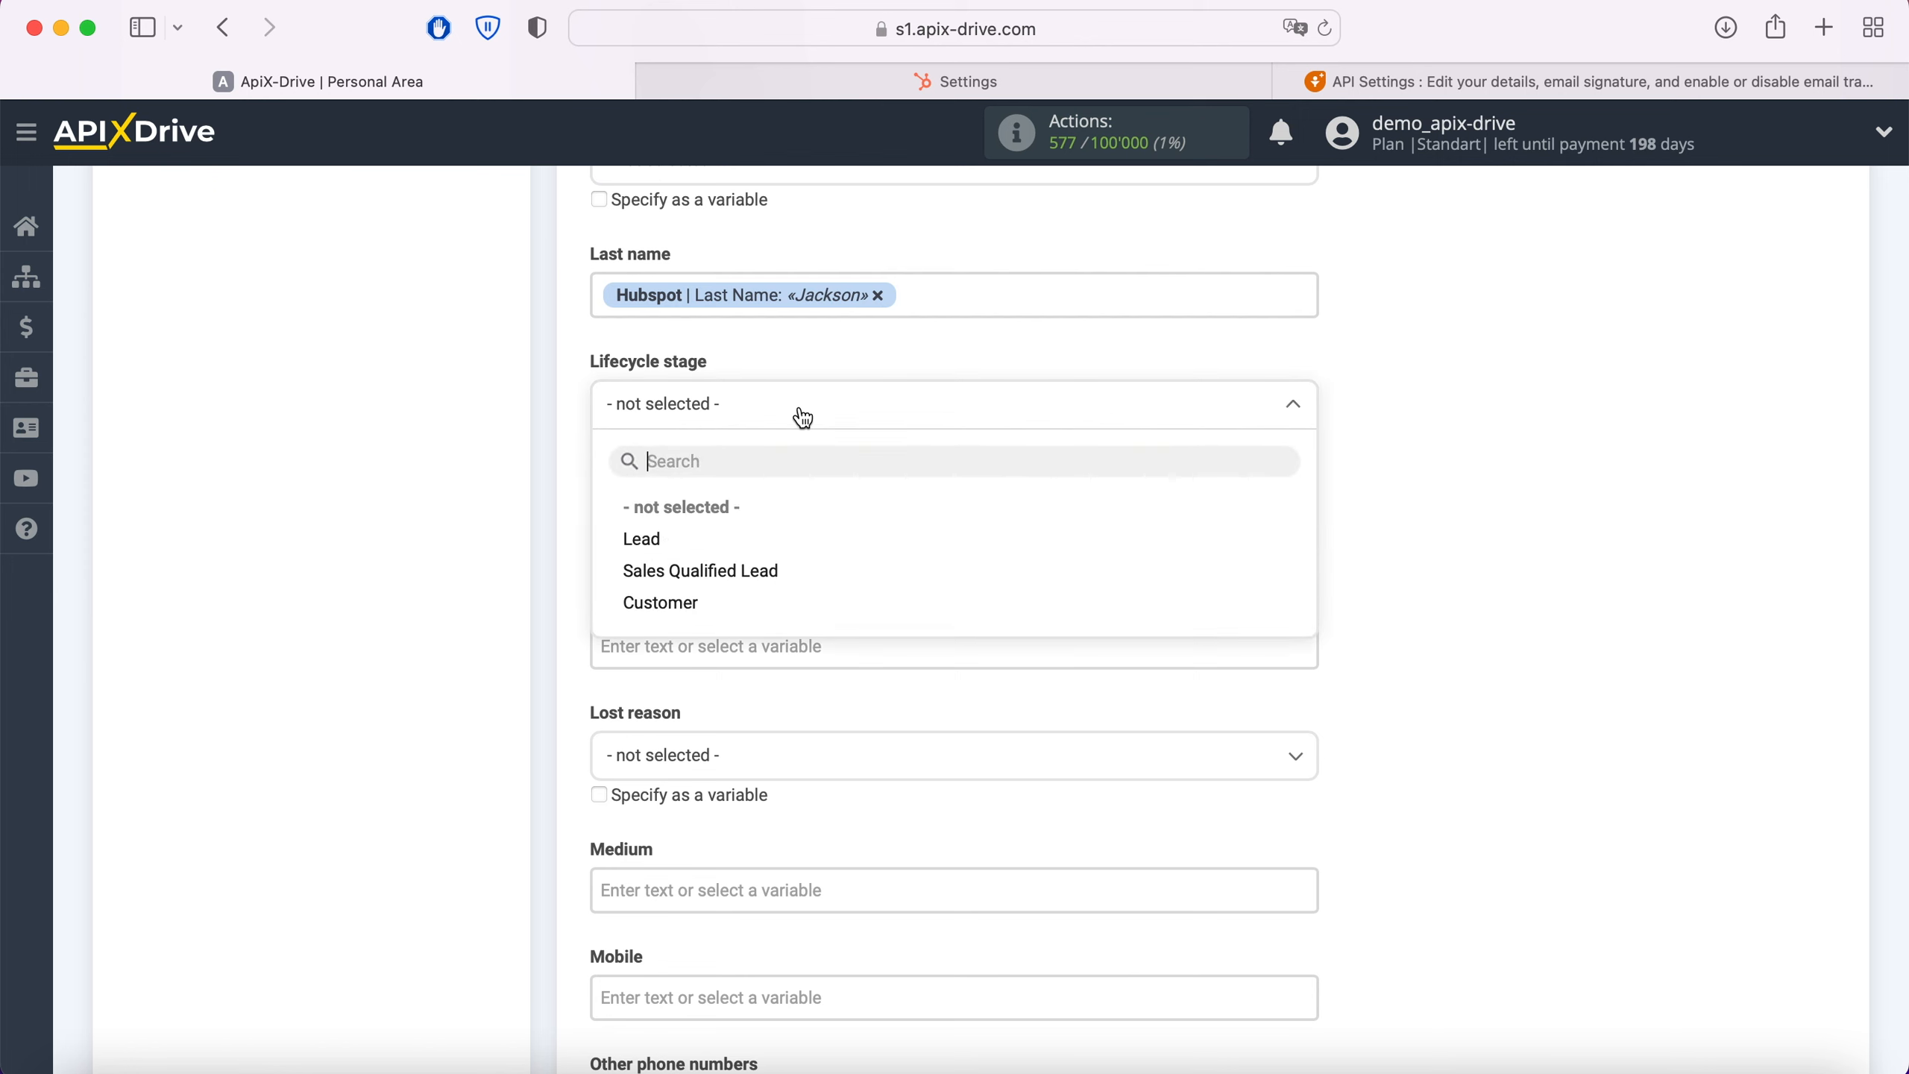
left_click(658, 534)
Step: Fill the Mobile field of the Freshworks contact with the Hubspot Mobile Phone Number variable
scroll(789, 635, "down", 5)
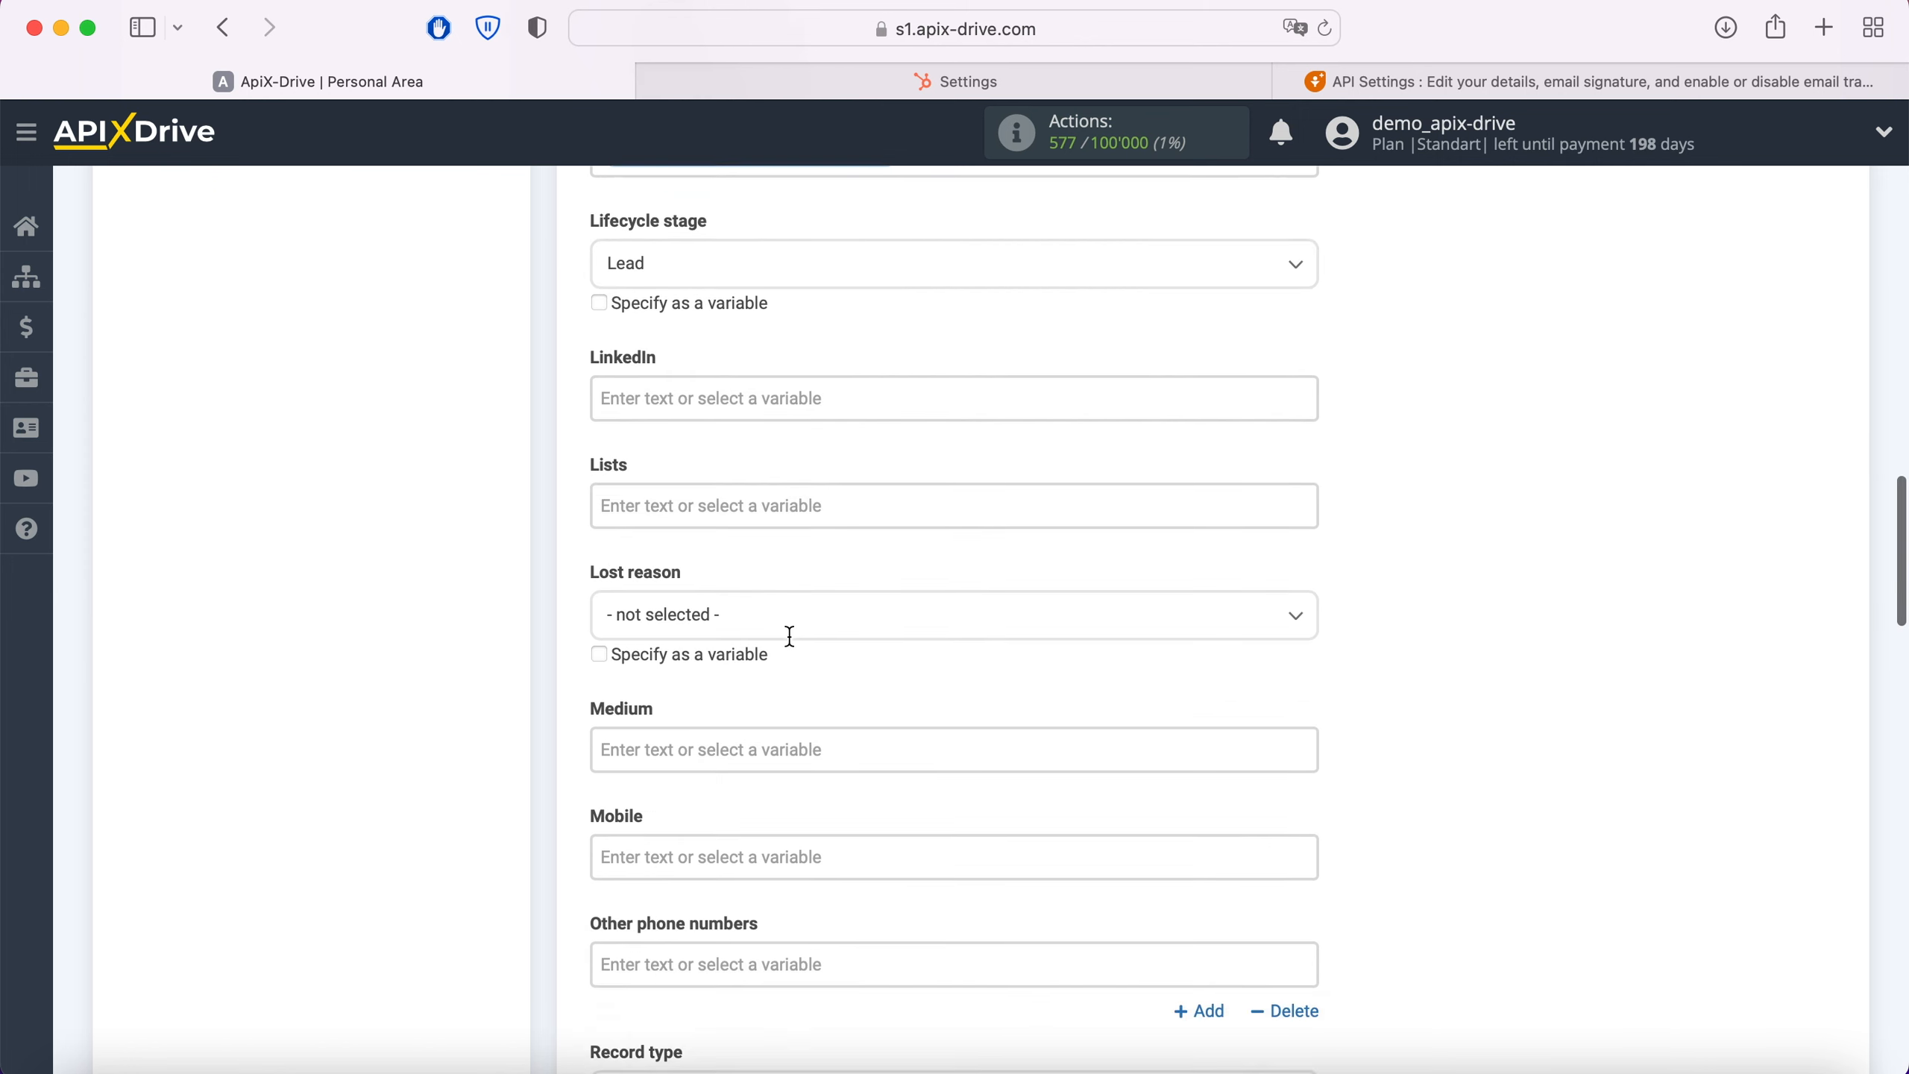
left_click(759, 681)
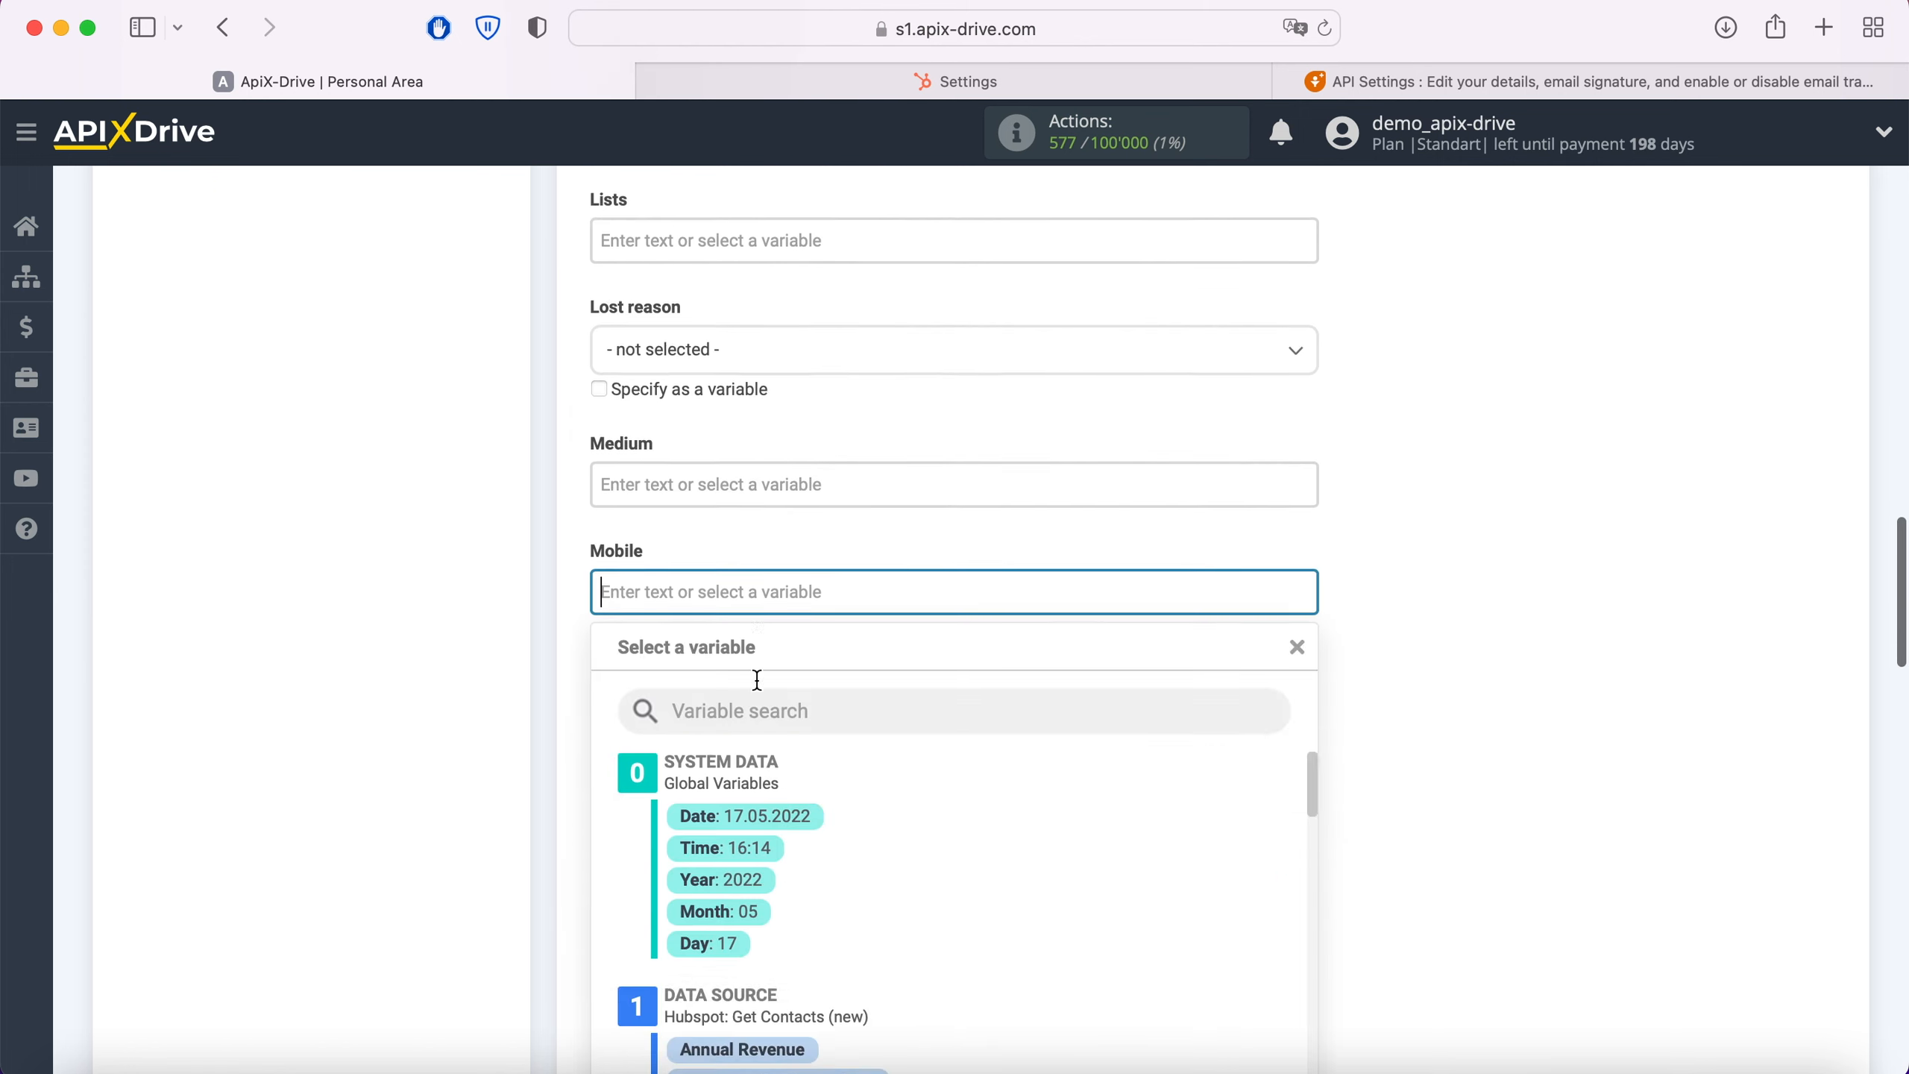
scroll(1089, 536, "down", 2)
scroll(1093, 541, "down", 6)
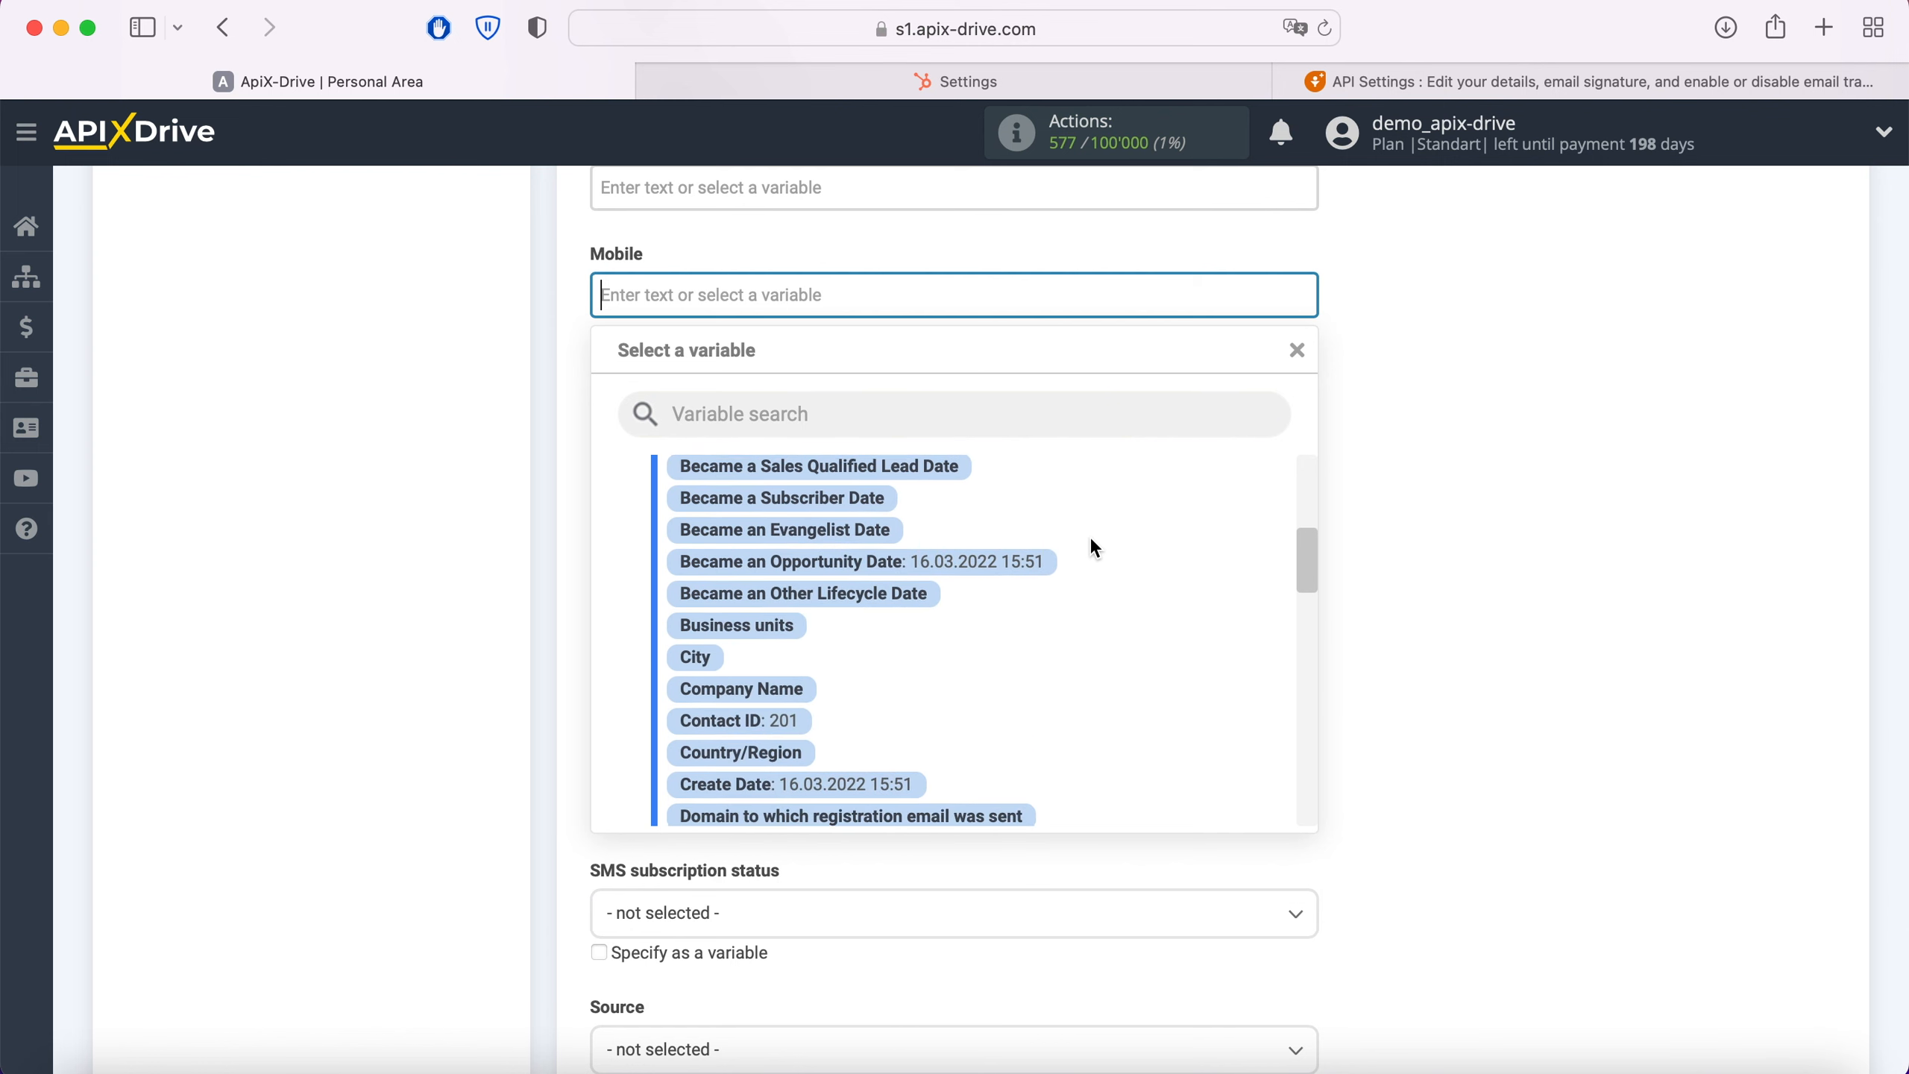
scroll(1091, 540, "down", 4)
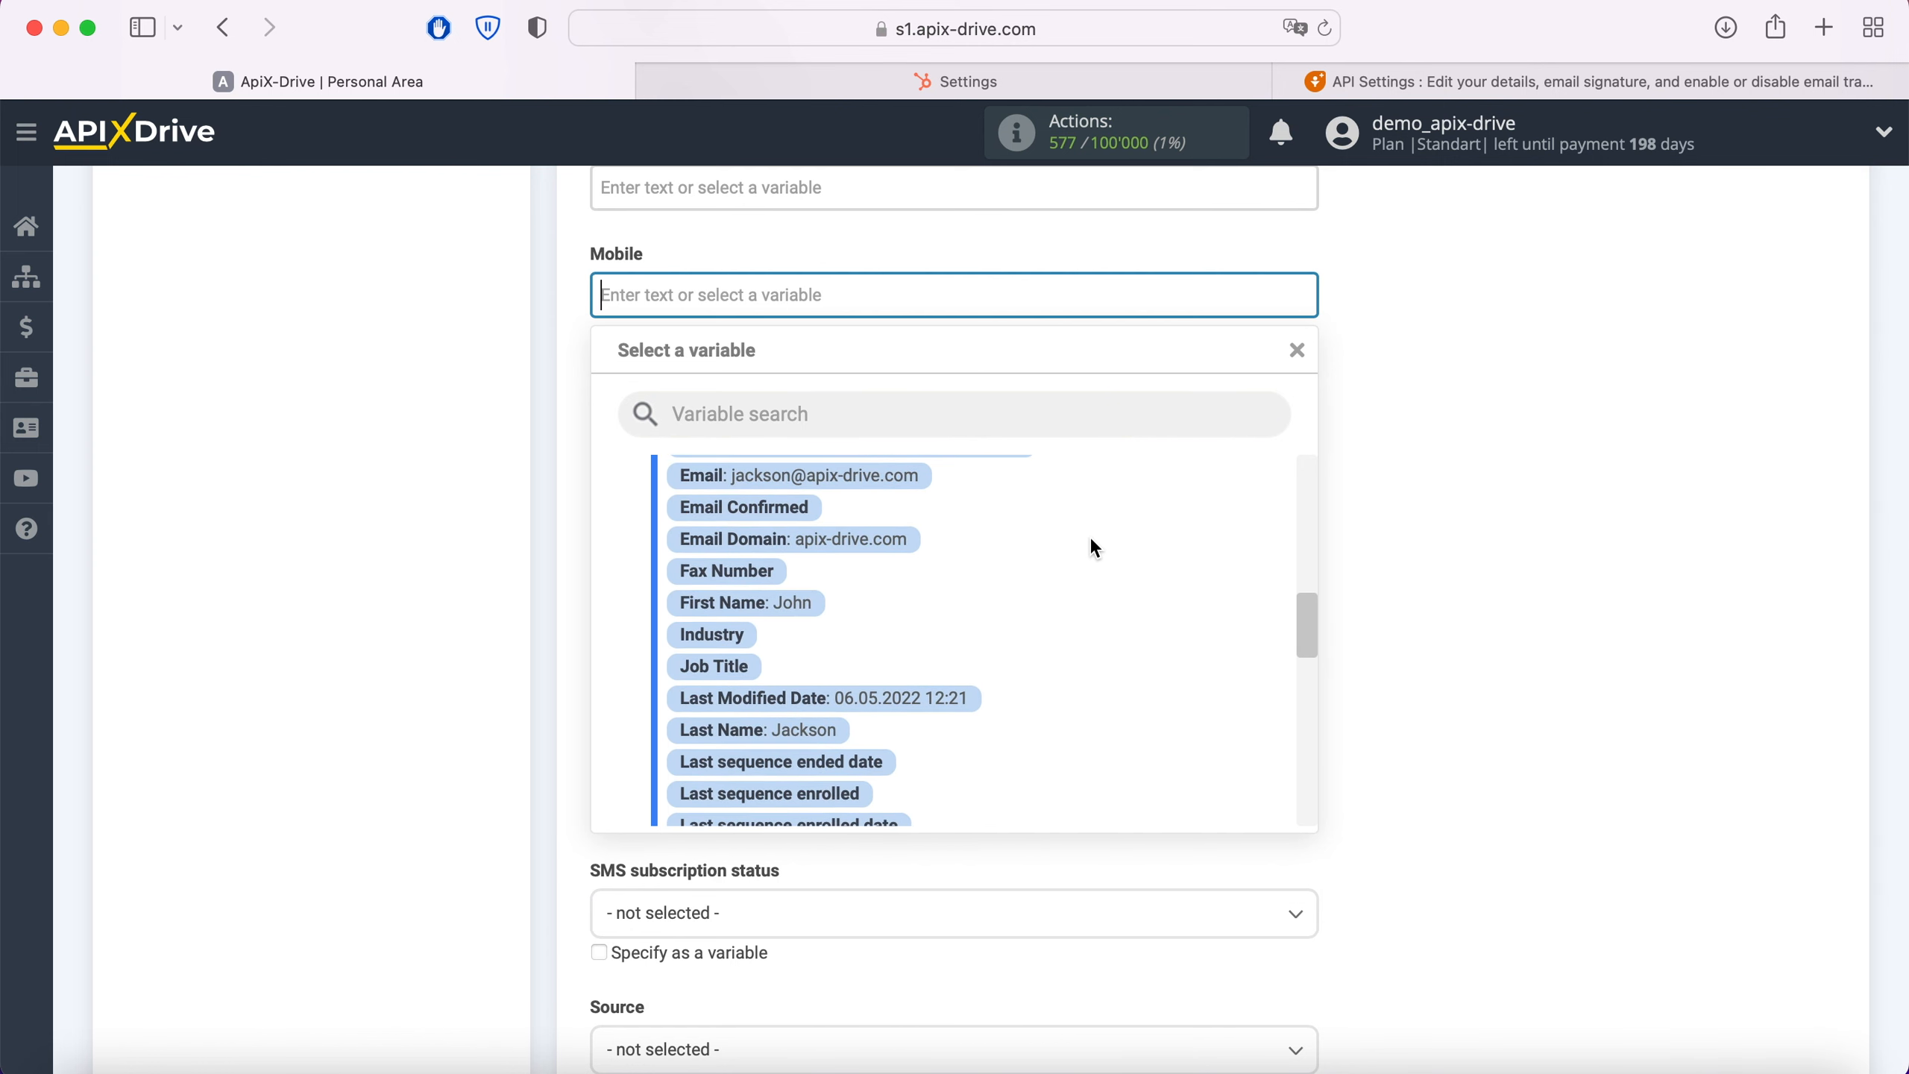
scroll(1090, 546, "down", 3)
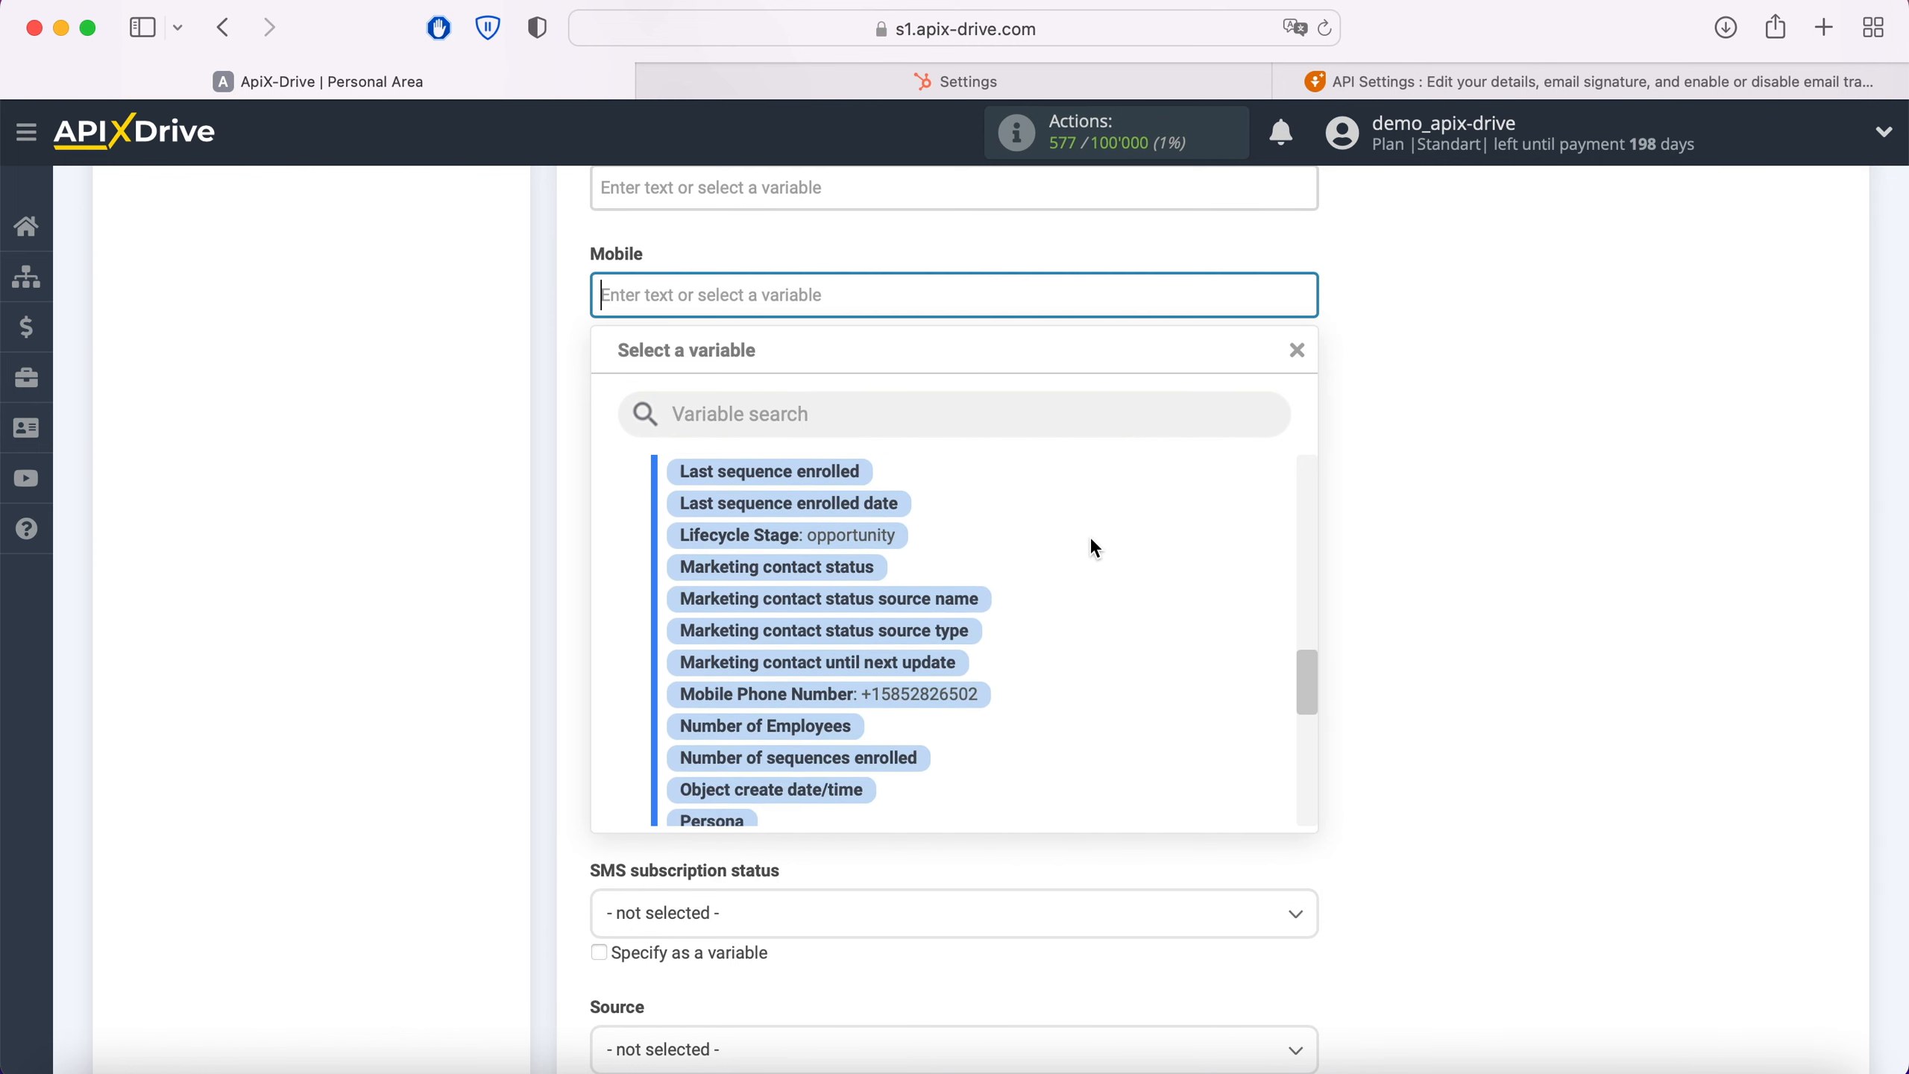
left_click(969, 672)
Step: Set the contact's Source to Web and its Status to New
scroll(911, 620, "down", 5)
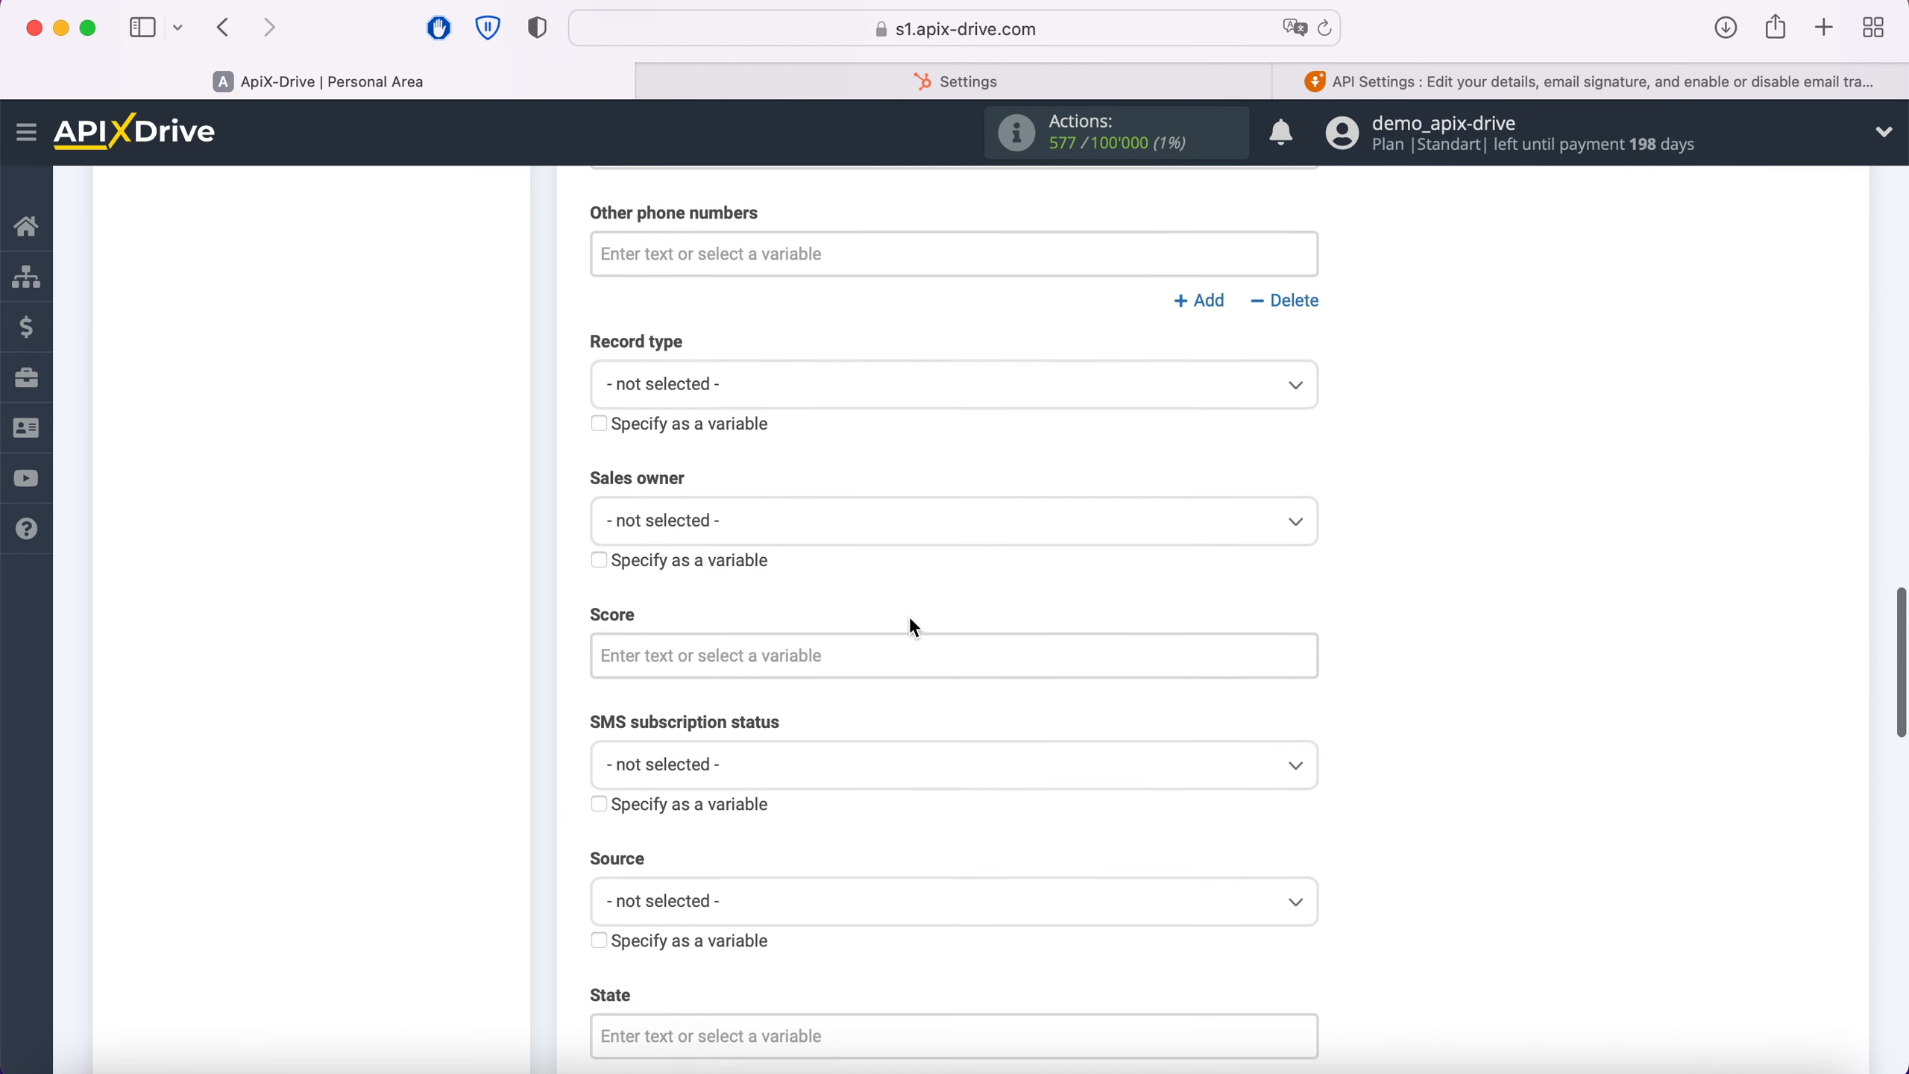
scroll(909, 619, "down", 3)
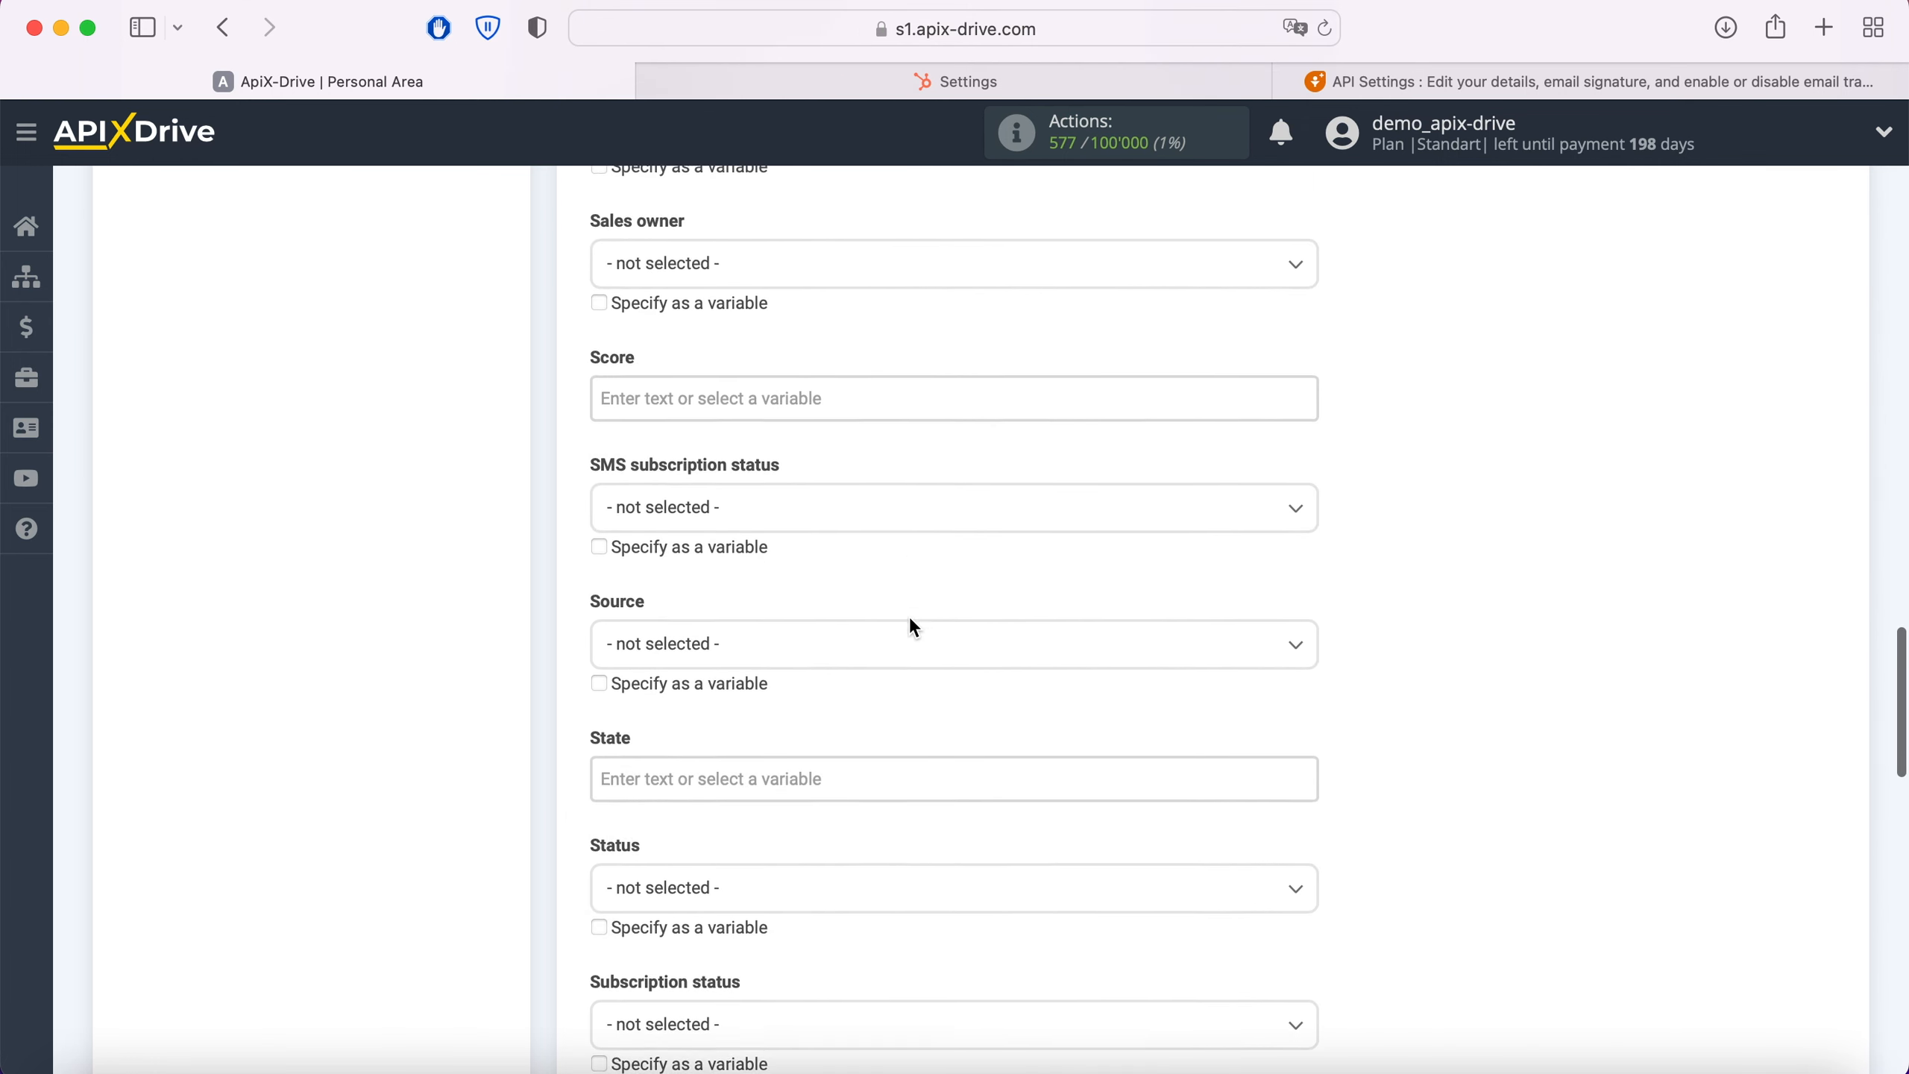
left_click(839, 524)
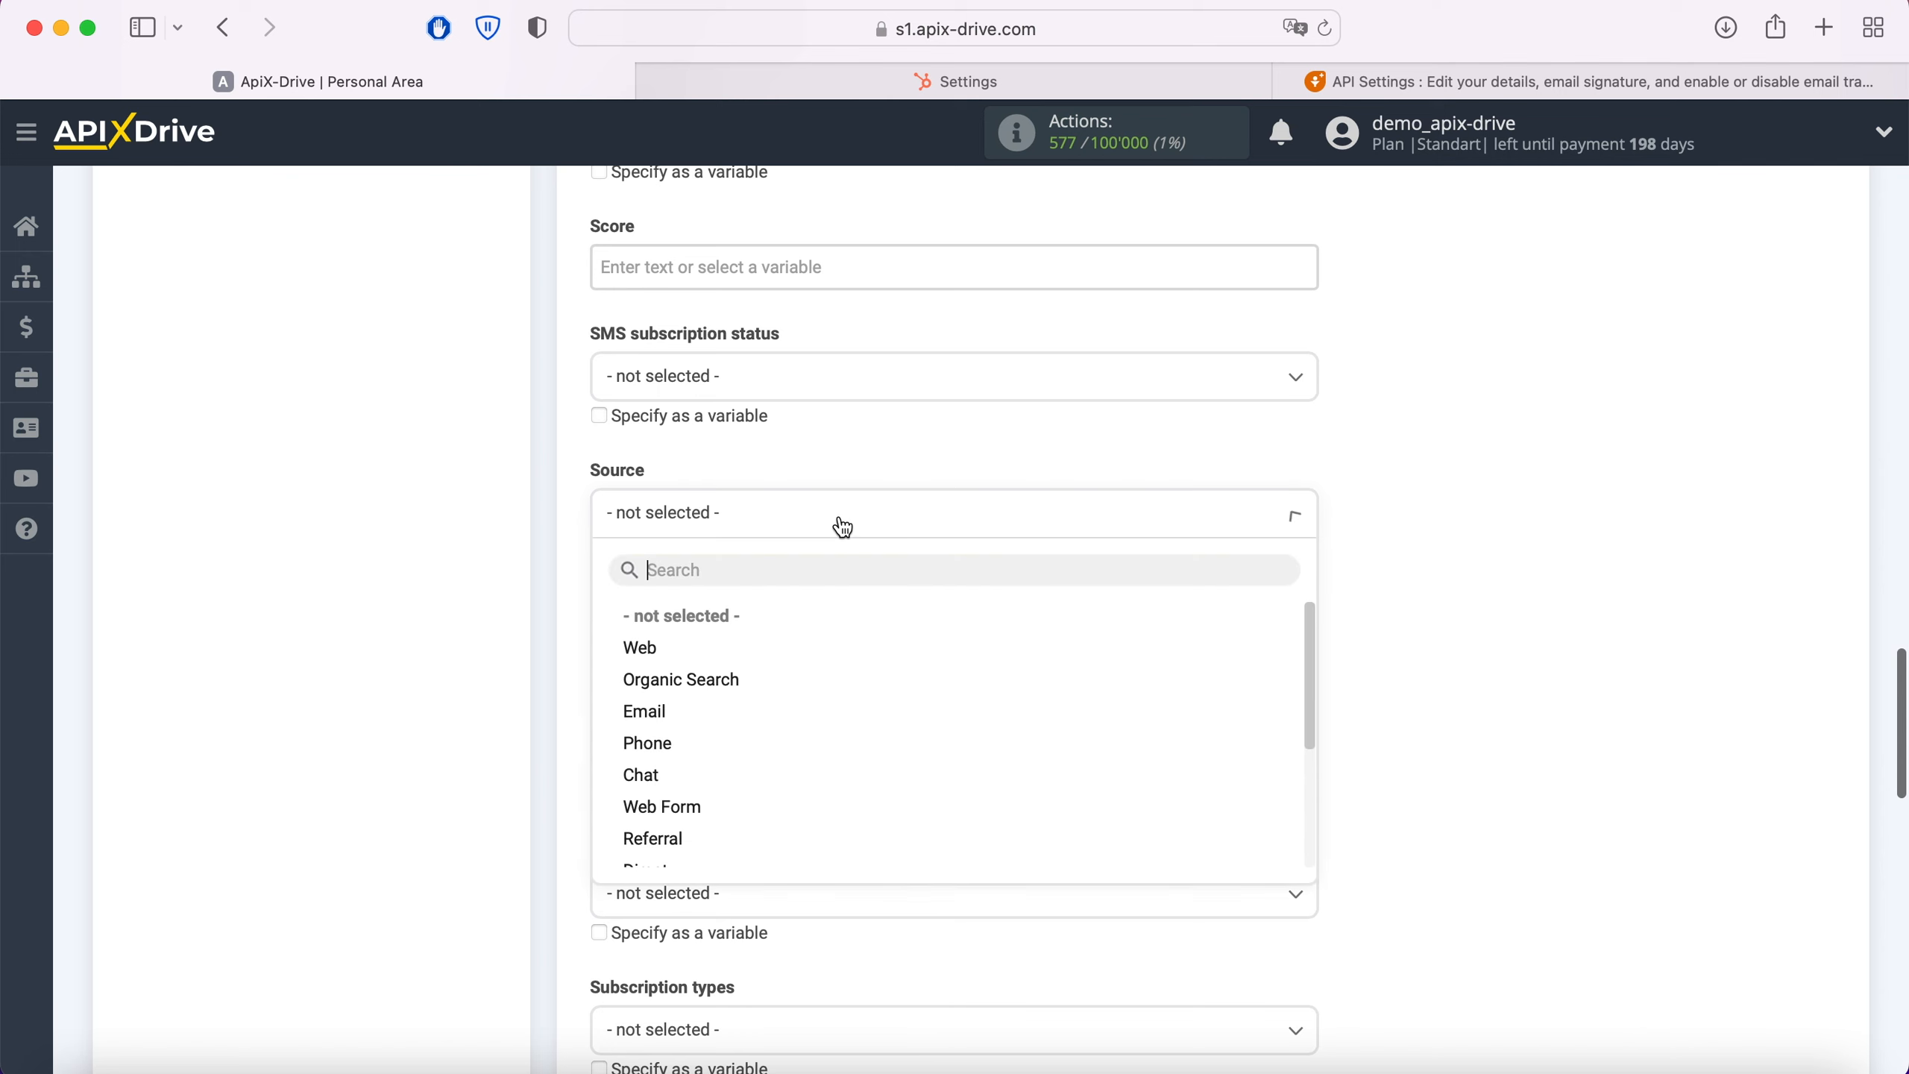
left_click(639, 648)
scroll(799, 614, "down", 3)
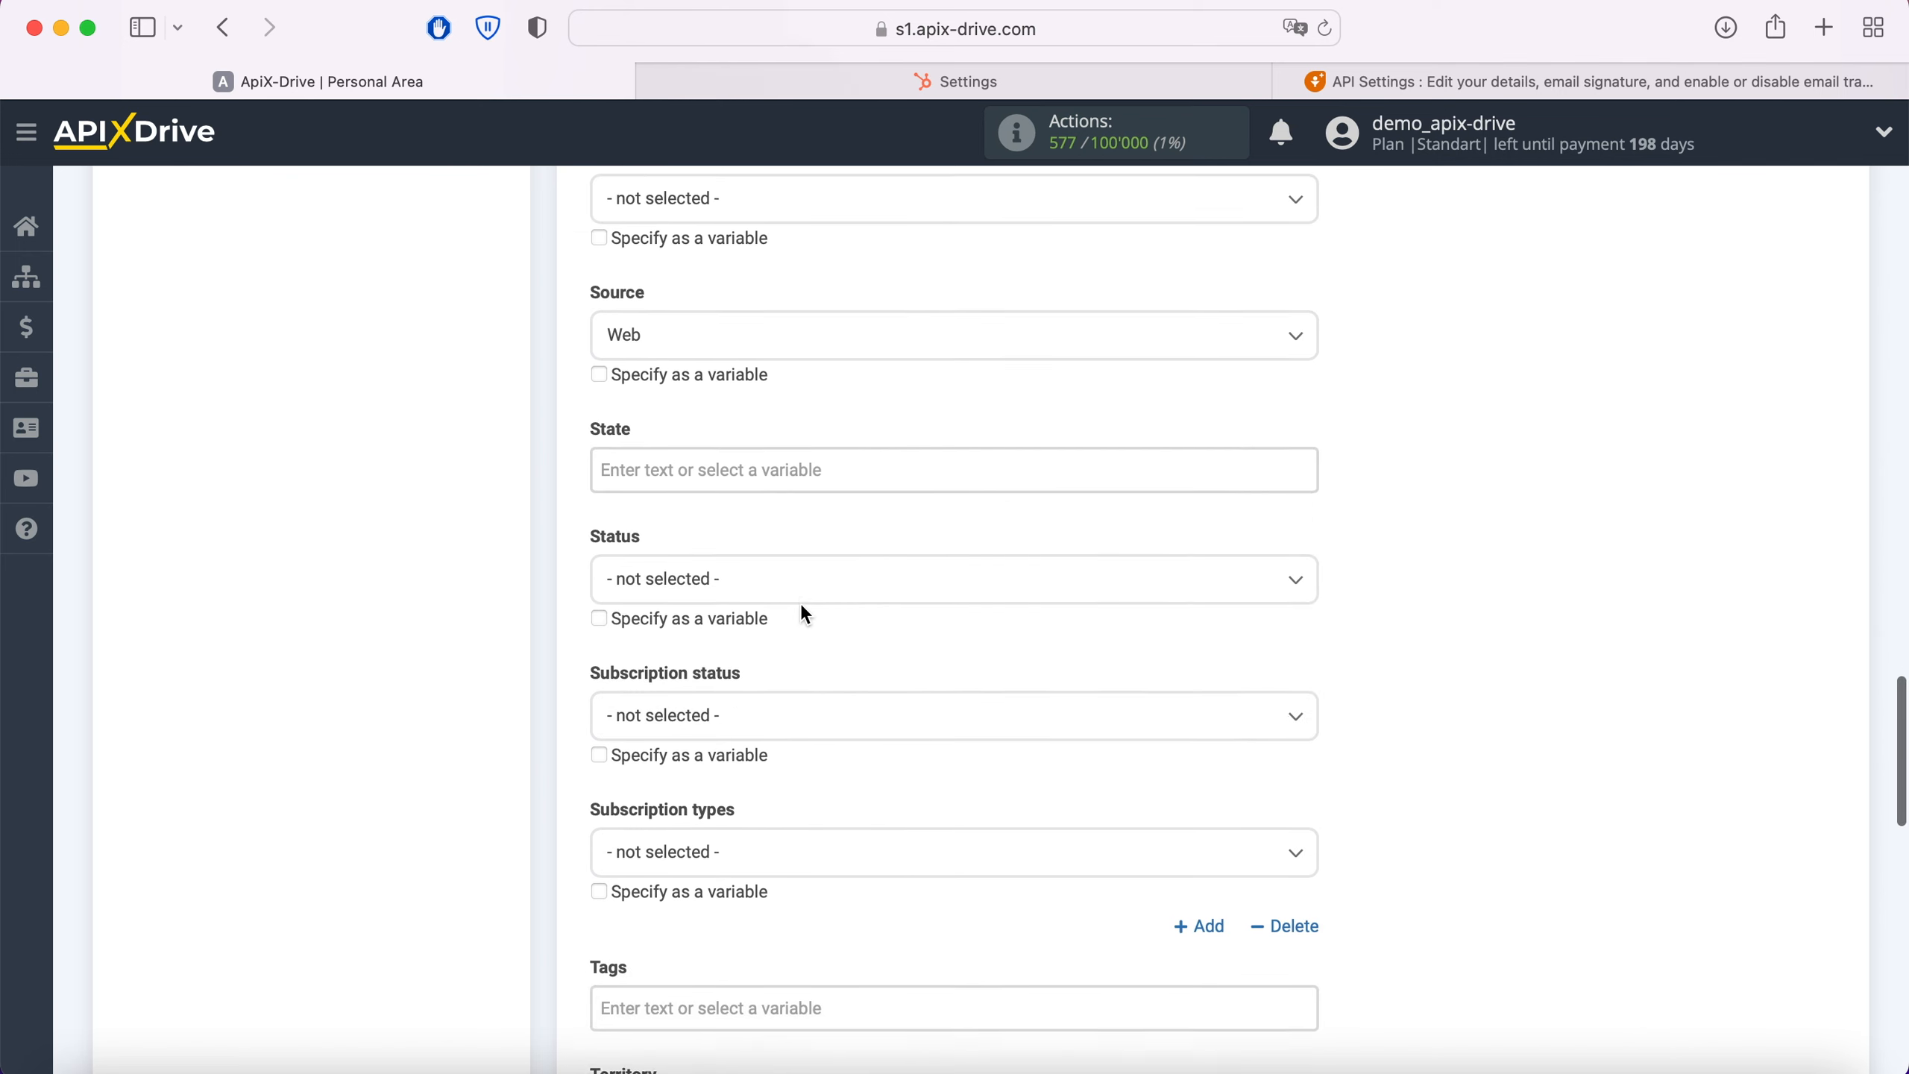
left_click(789, 563)
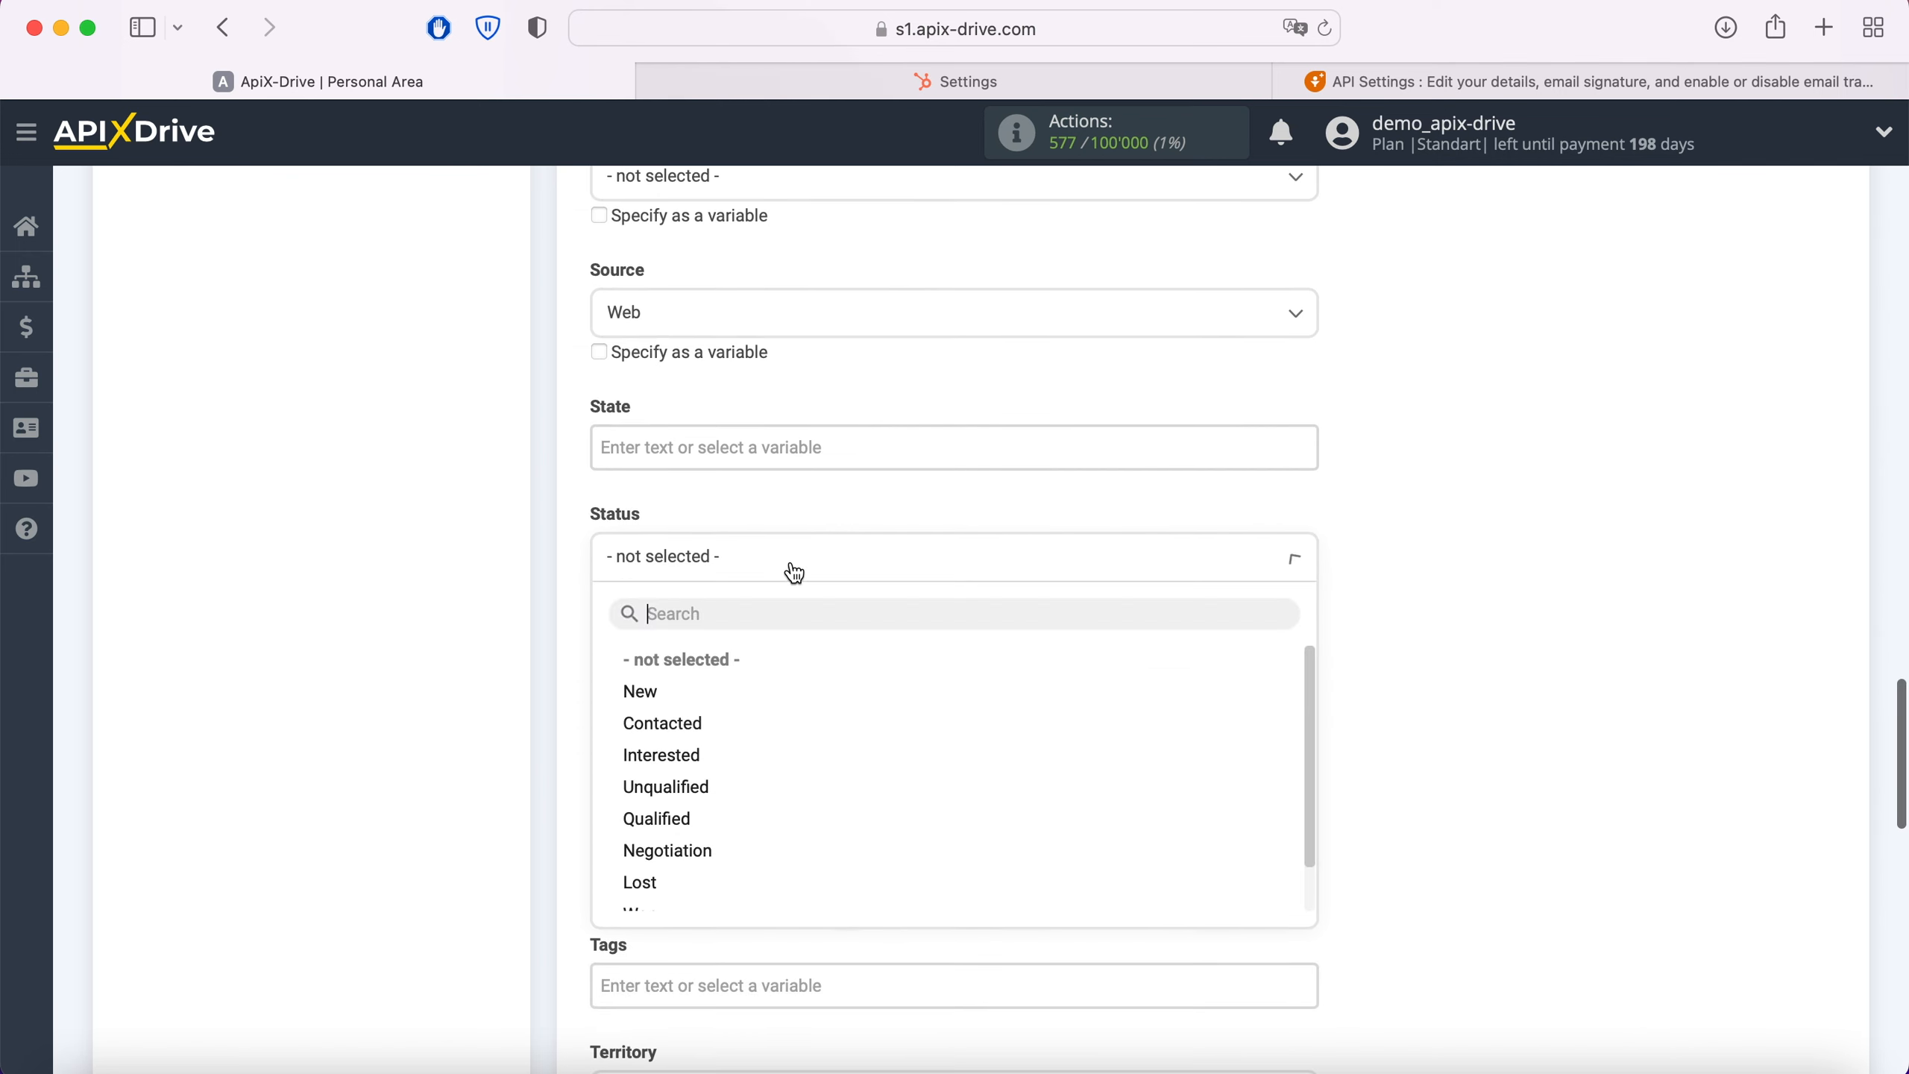
left_click(644, 692)
Step: Enter "New Contact from Hubspot" as the contact's Tags value
scroll(840, 660, "down", 4)
scroll(842, 663, "down", 2)
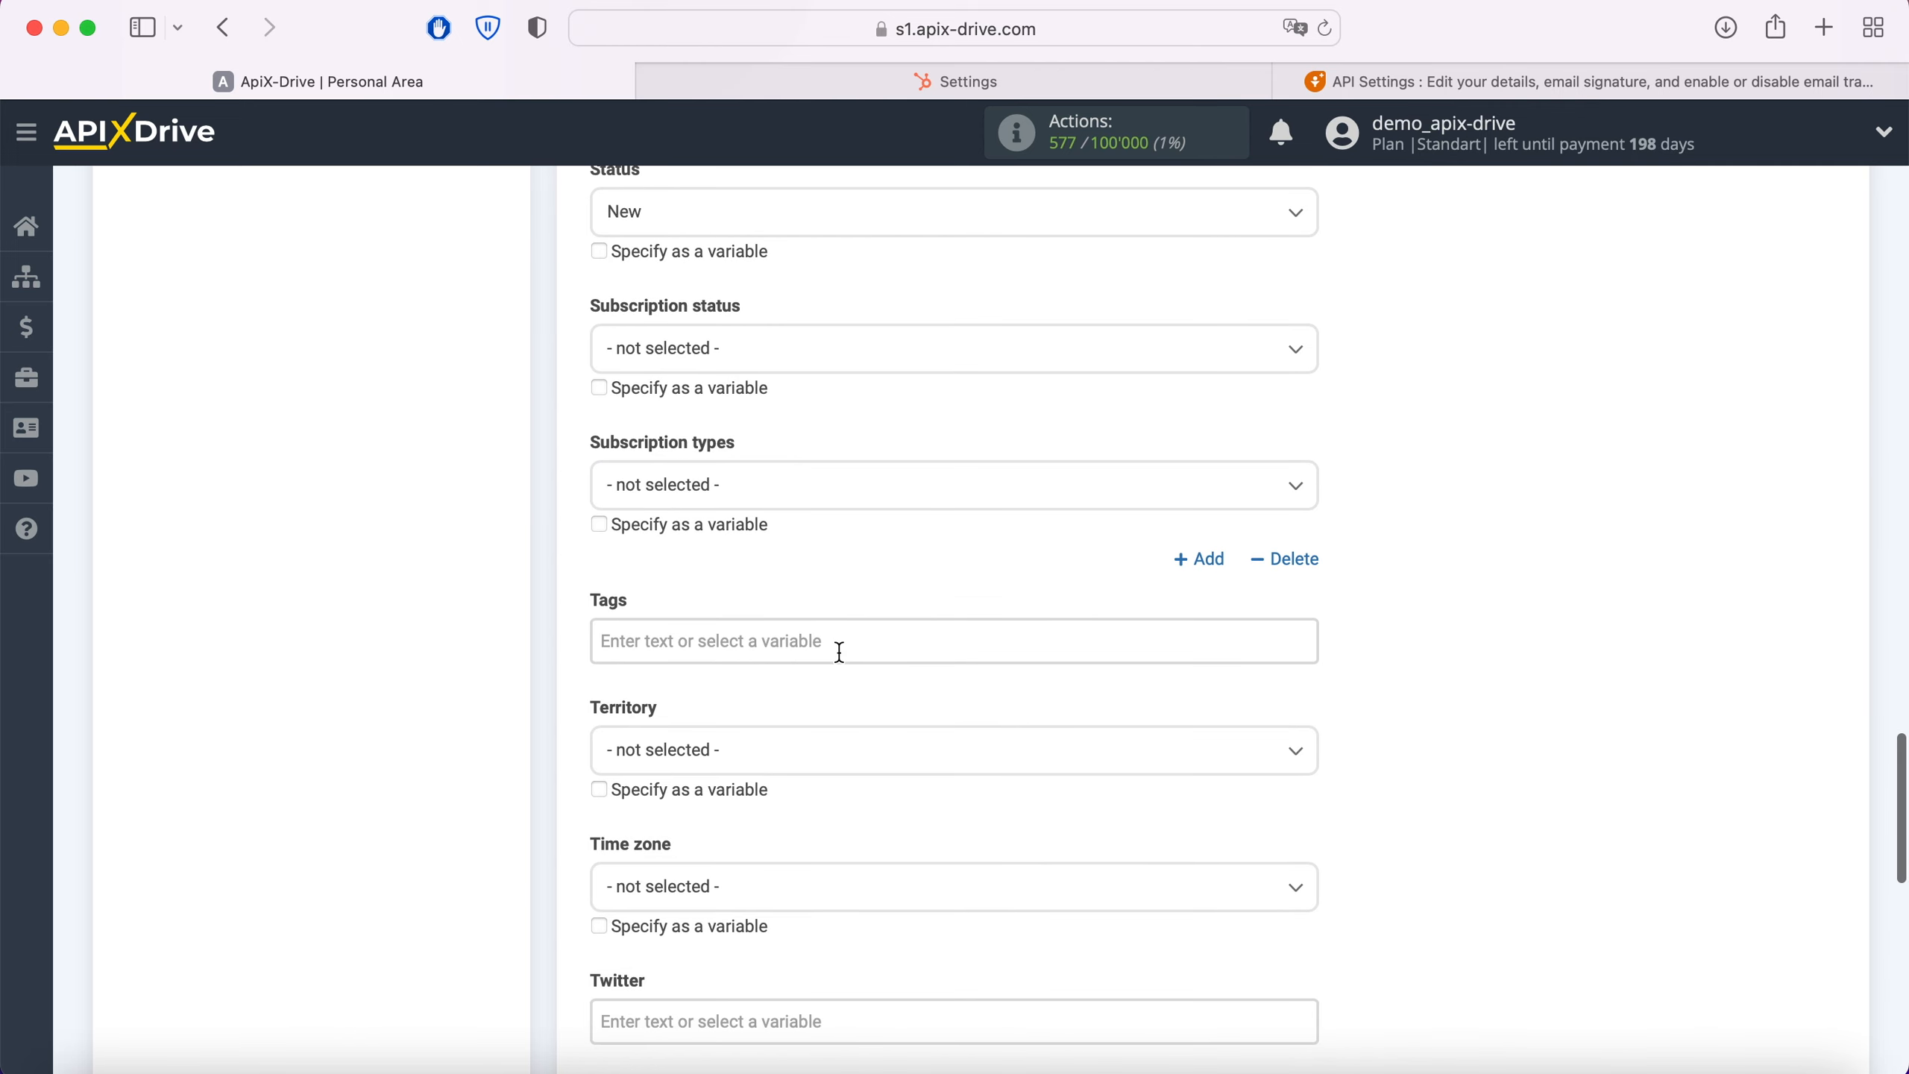
left_click(803, 641)
scroll(805, 647, "down", 5)
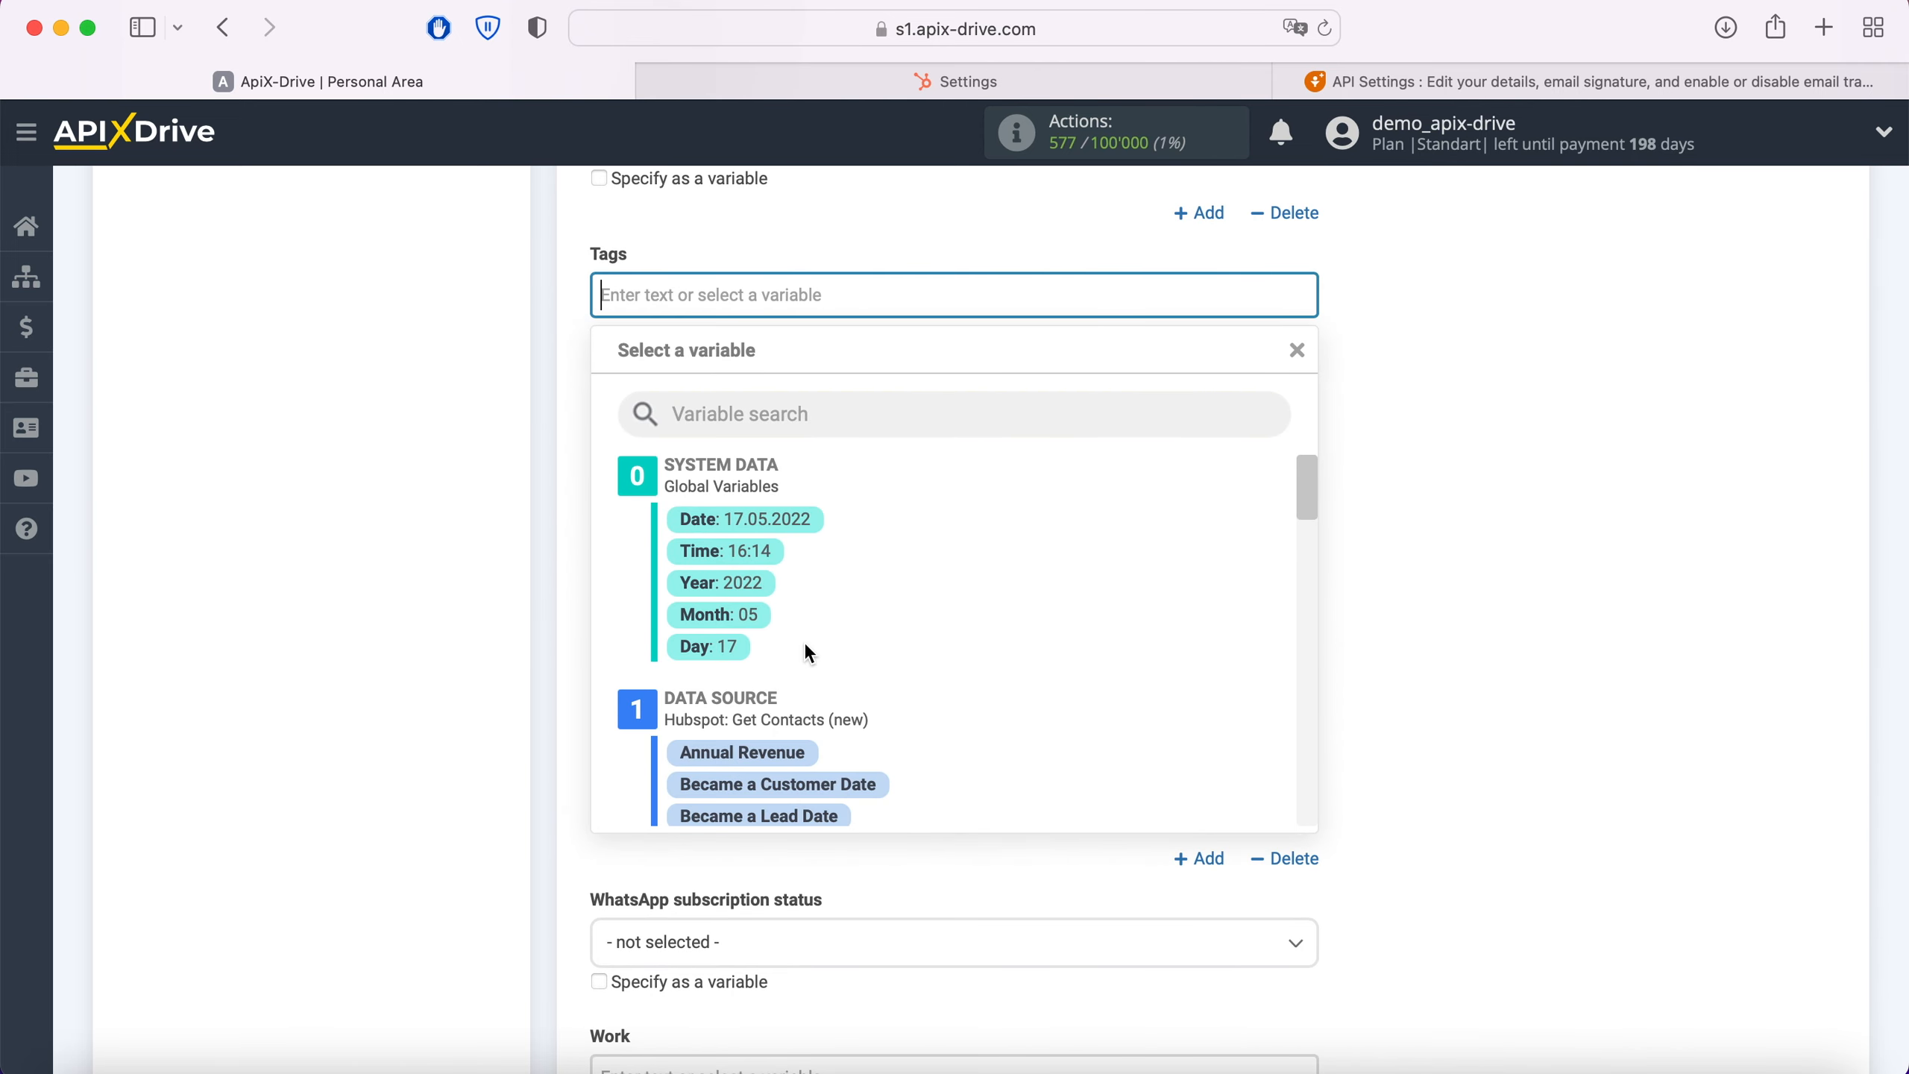
type("New Contact from Hubspot")
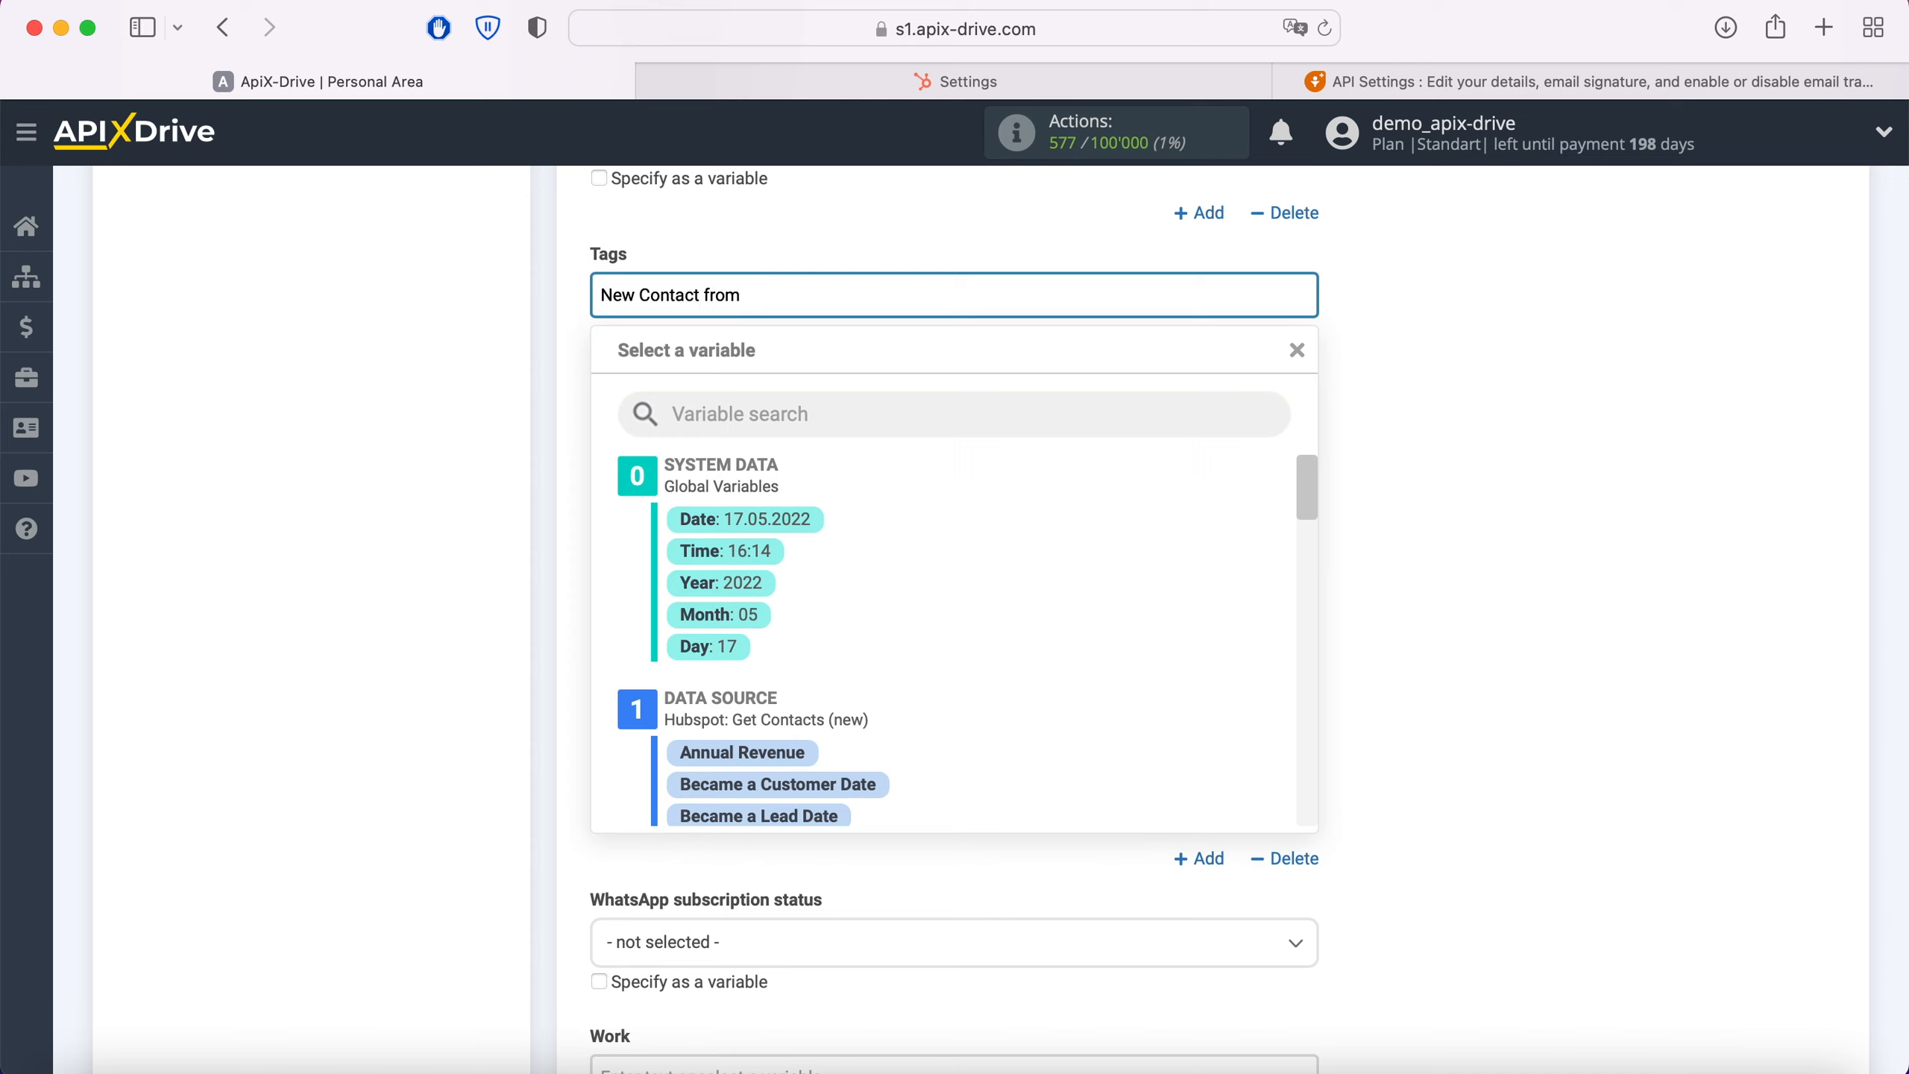
left_click(510, 587)
Step: Fill the Work email field with the Hubspot Email variable and continue to the data destination test
scroll(902, 468, "down", 2)
scroll(903, 468, "down", 6)
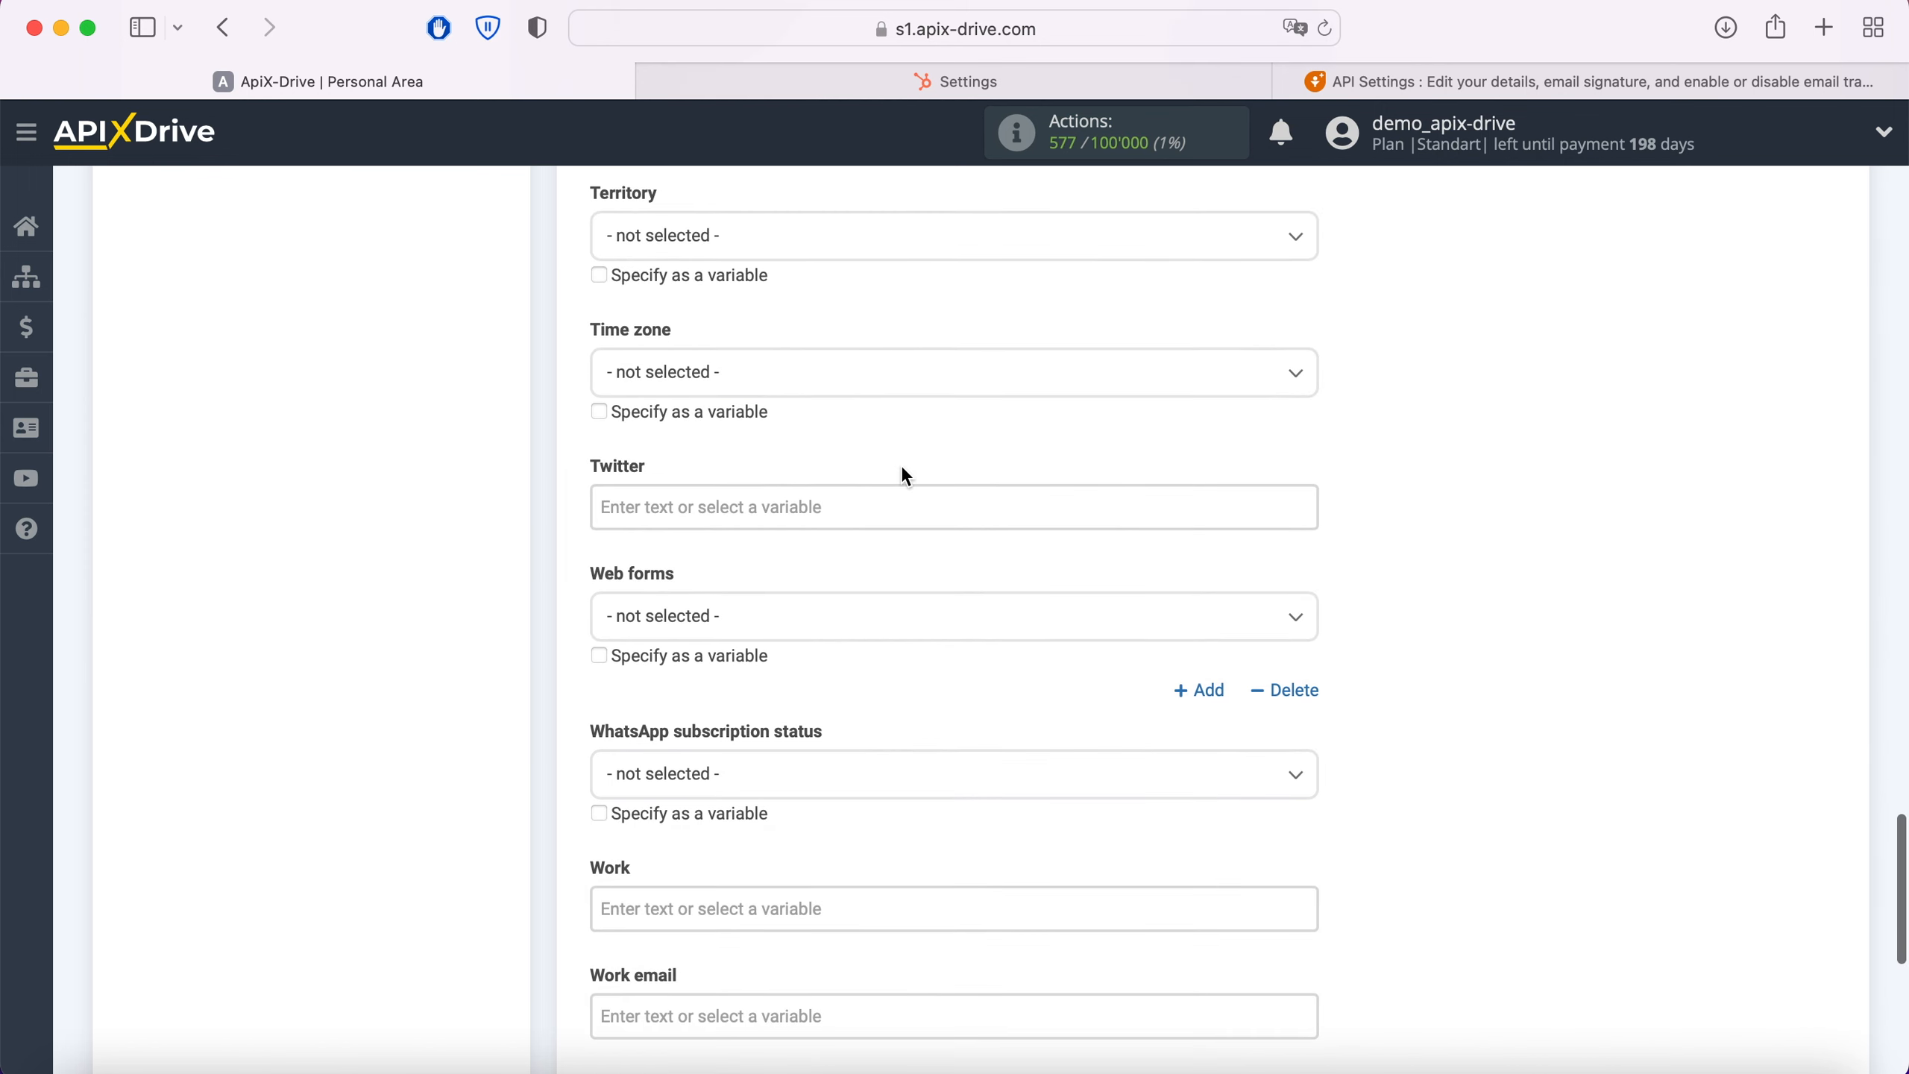
scroll(905, 475, "down", 2)
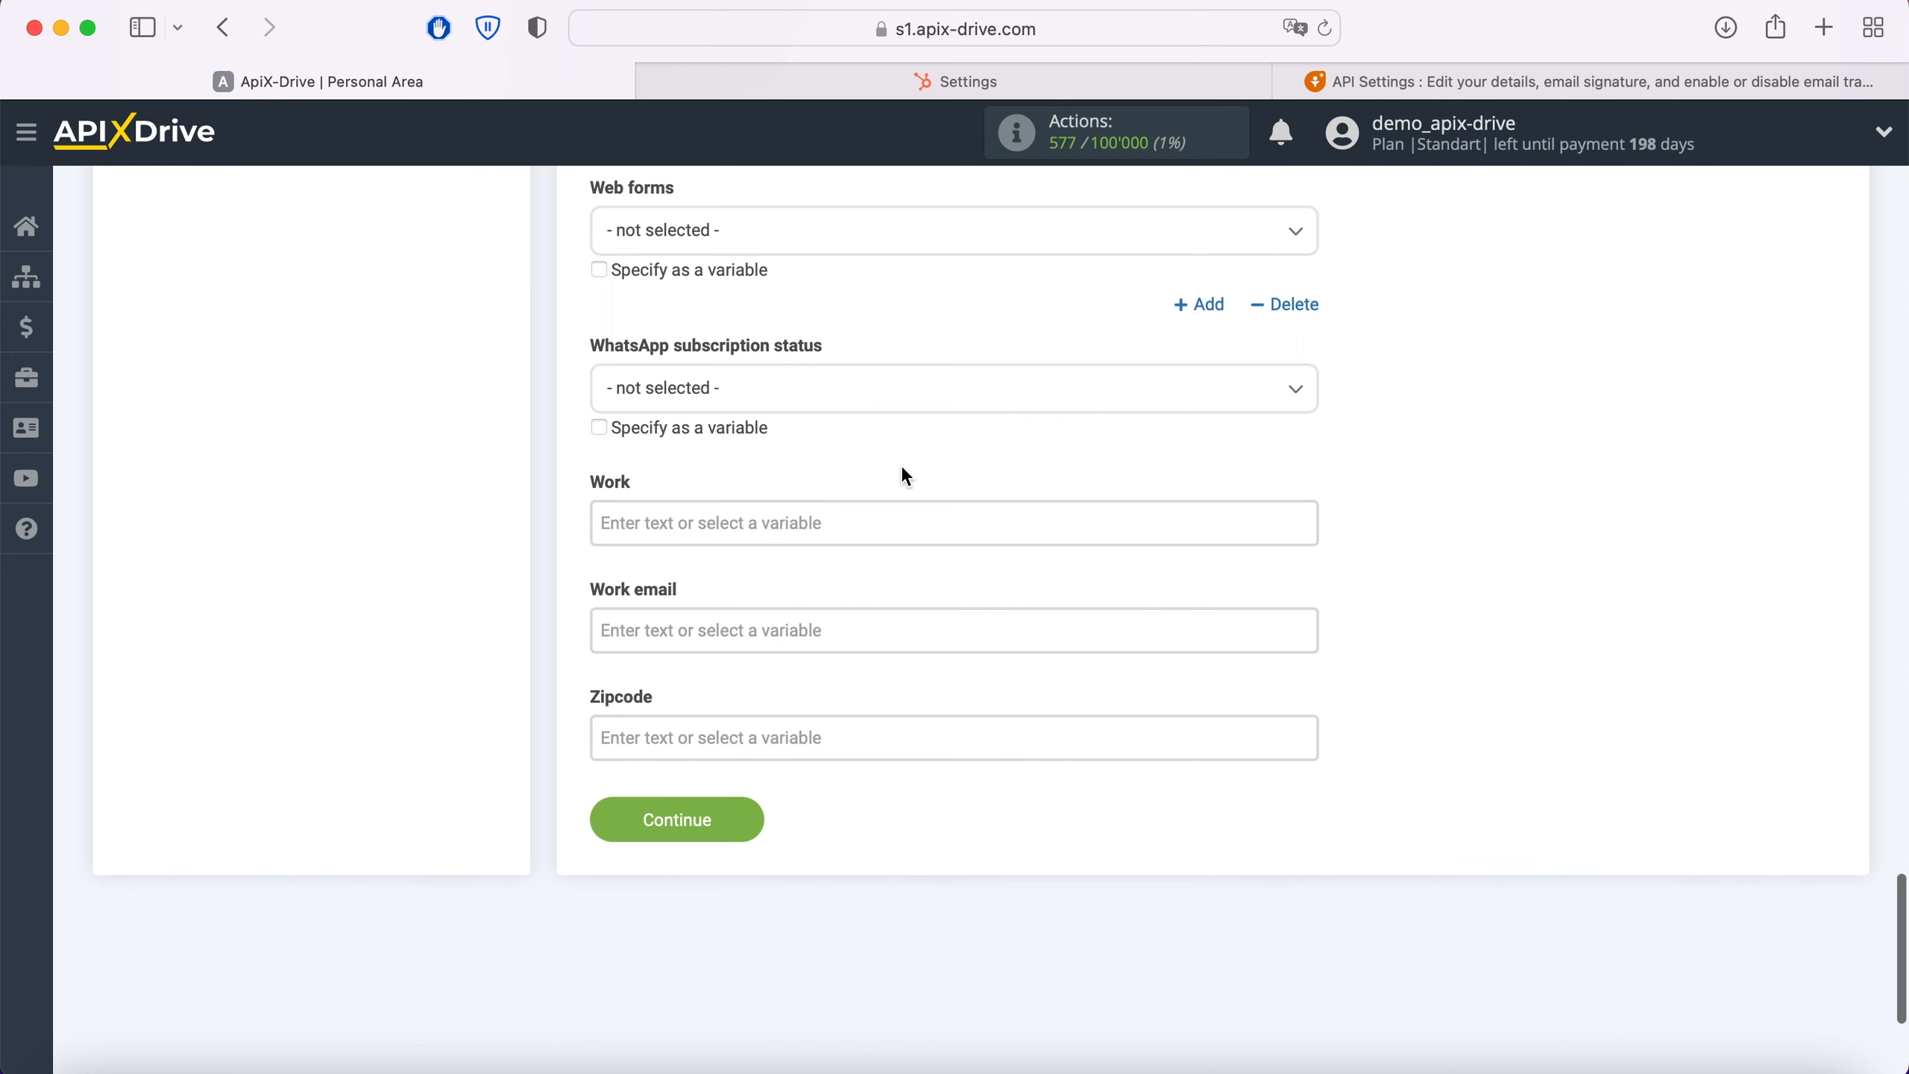
left_click(698, 632)
scroll(971, 646, "down", 4)
scroll(999, 647, "down", 5)
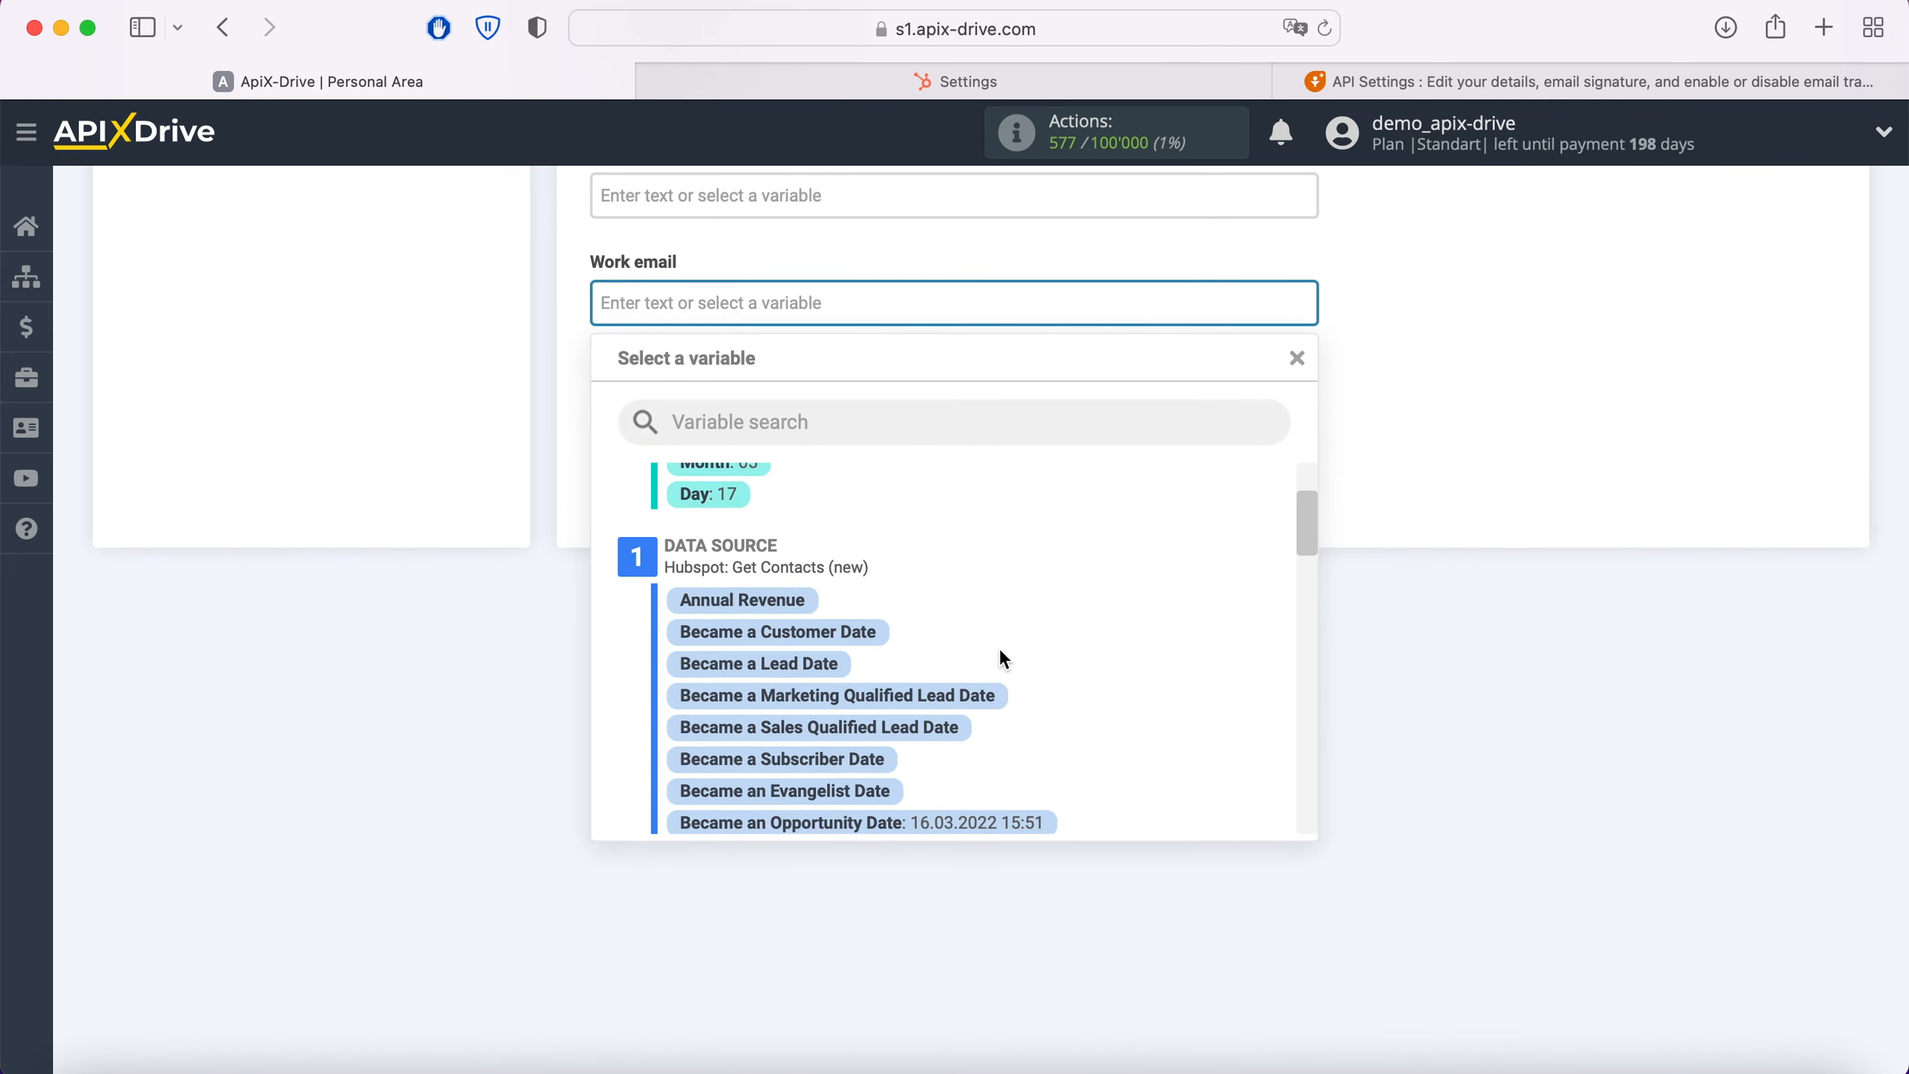
scroll(999, 654, "down", 4)
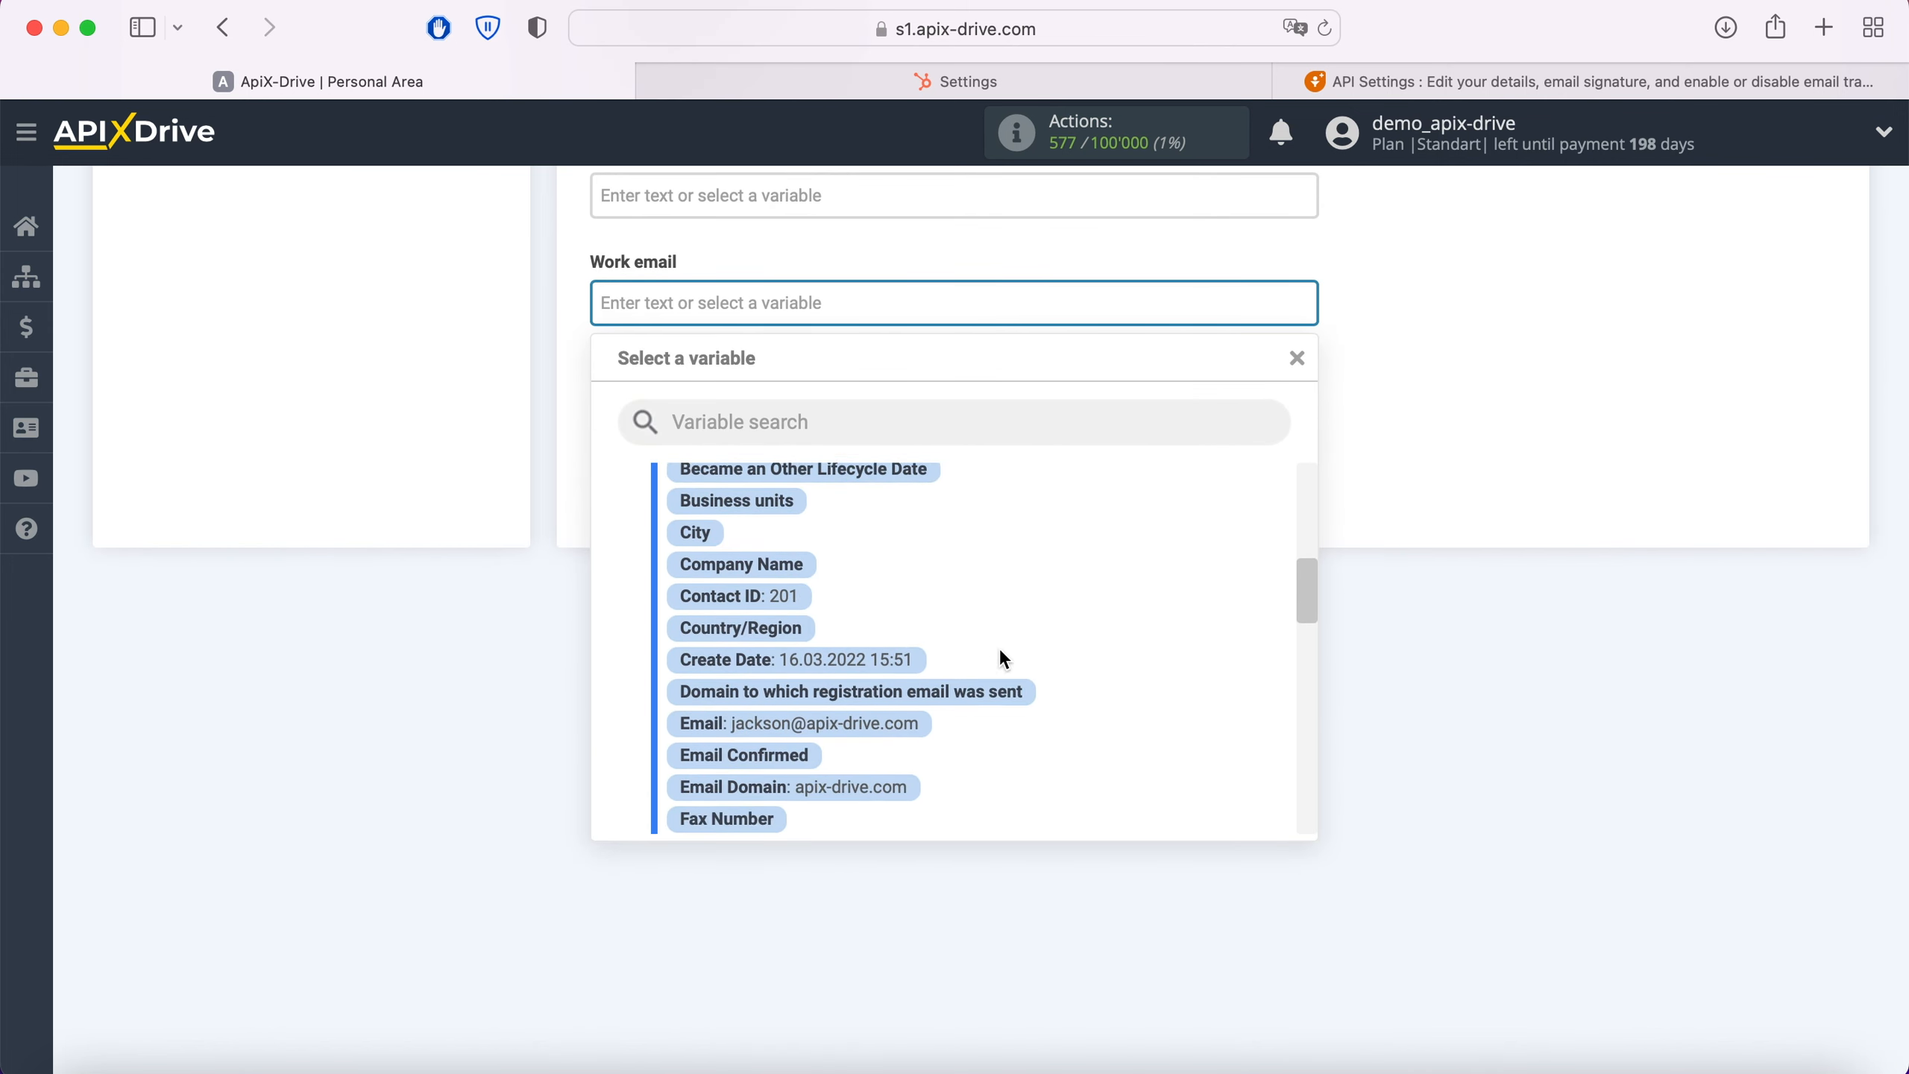
left_click(890, 662)
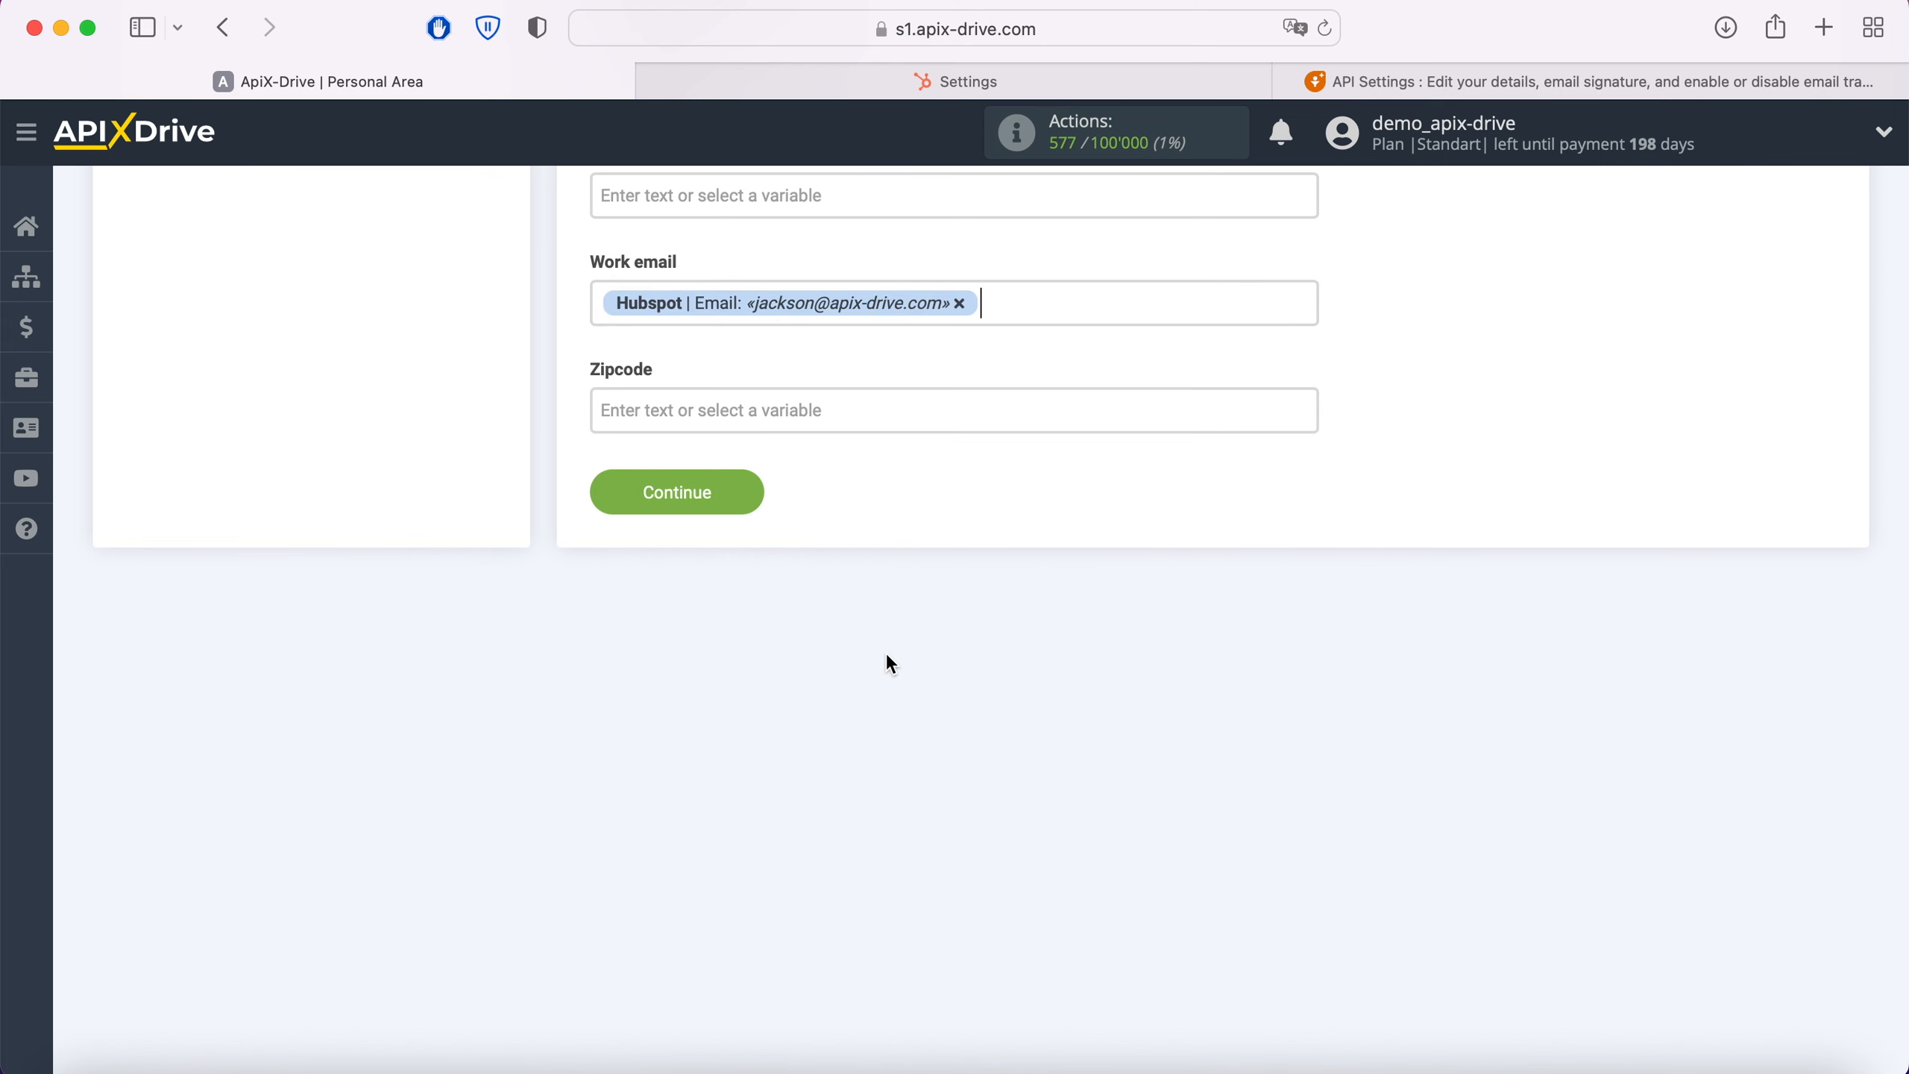
left_click(753, 500)
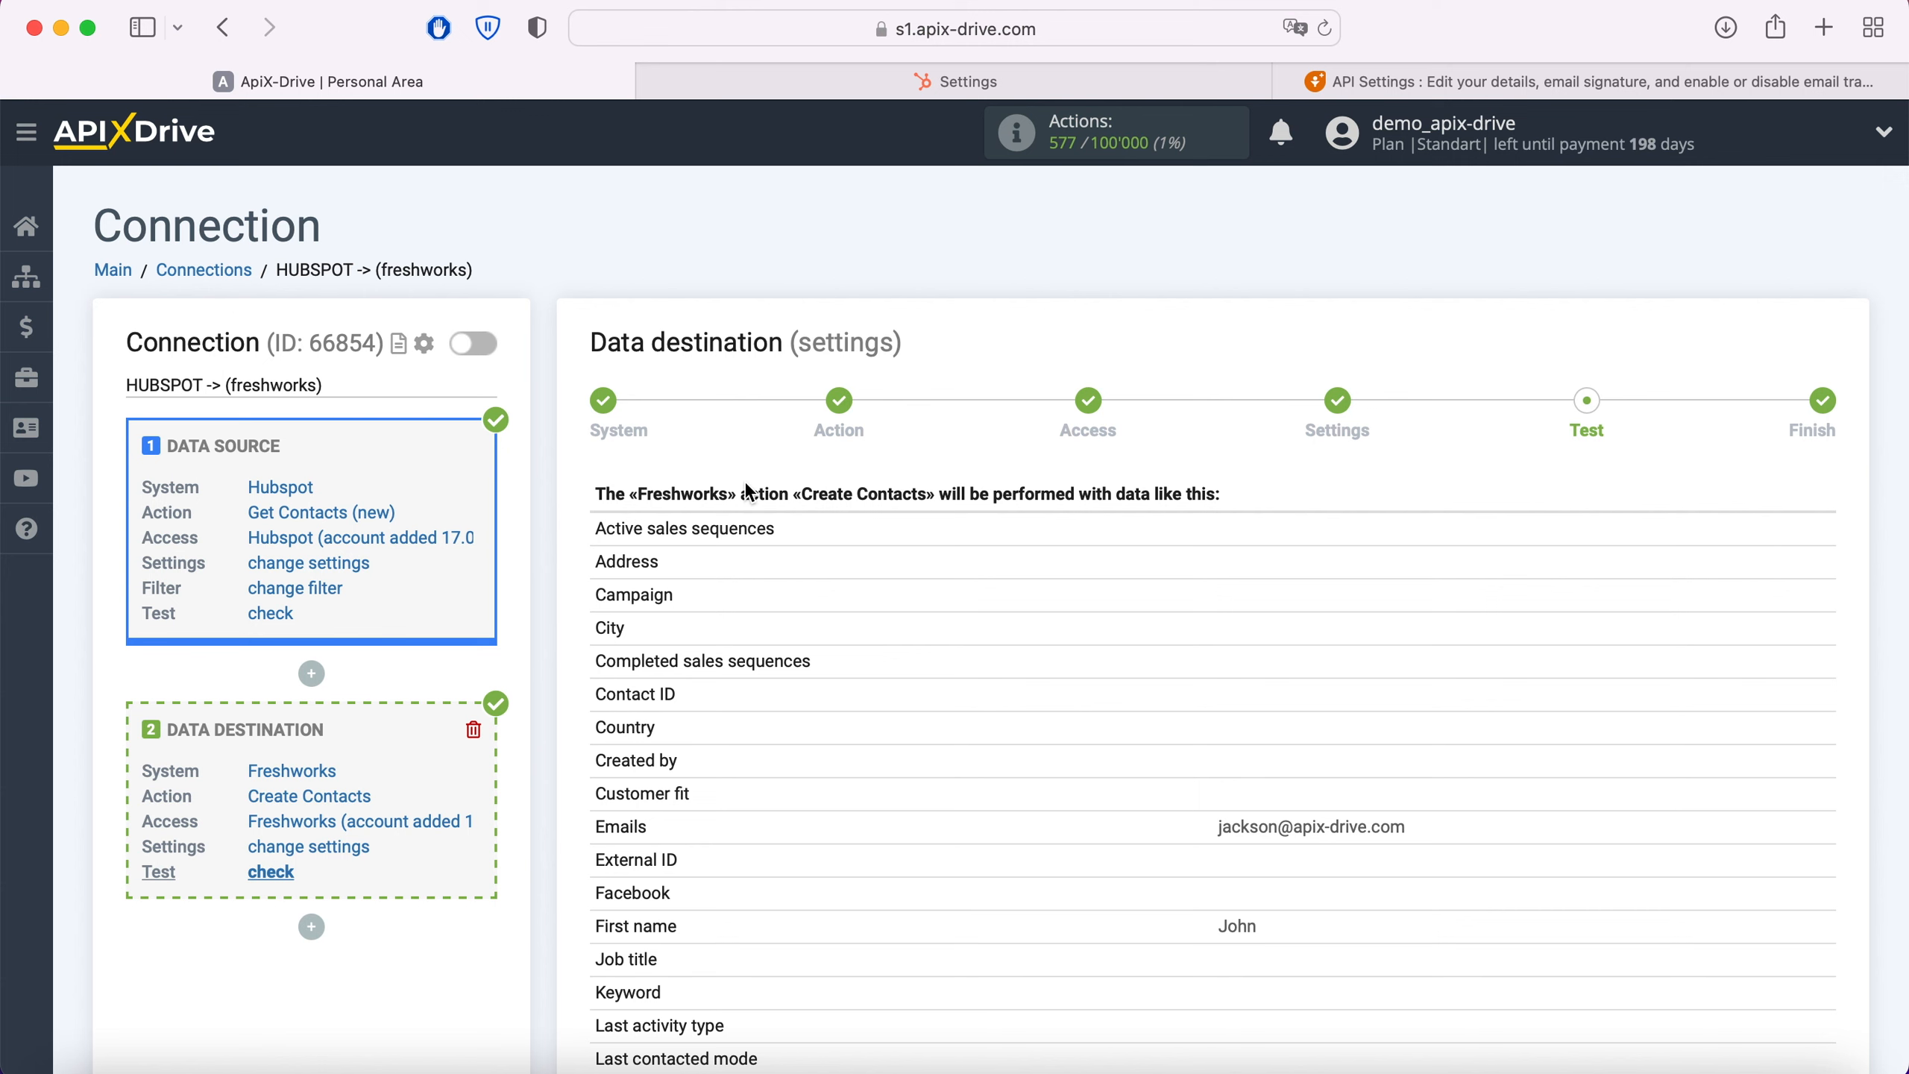
Step: Review the sample contact data and send it to Freshworks as a test
scroll(747, 490, "down", 10)
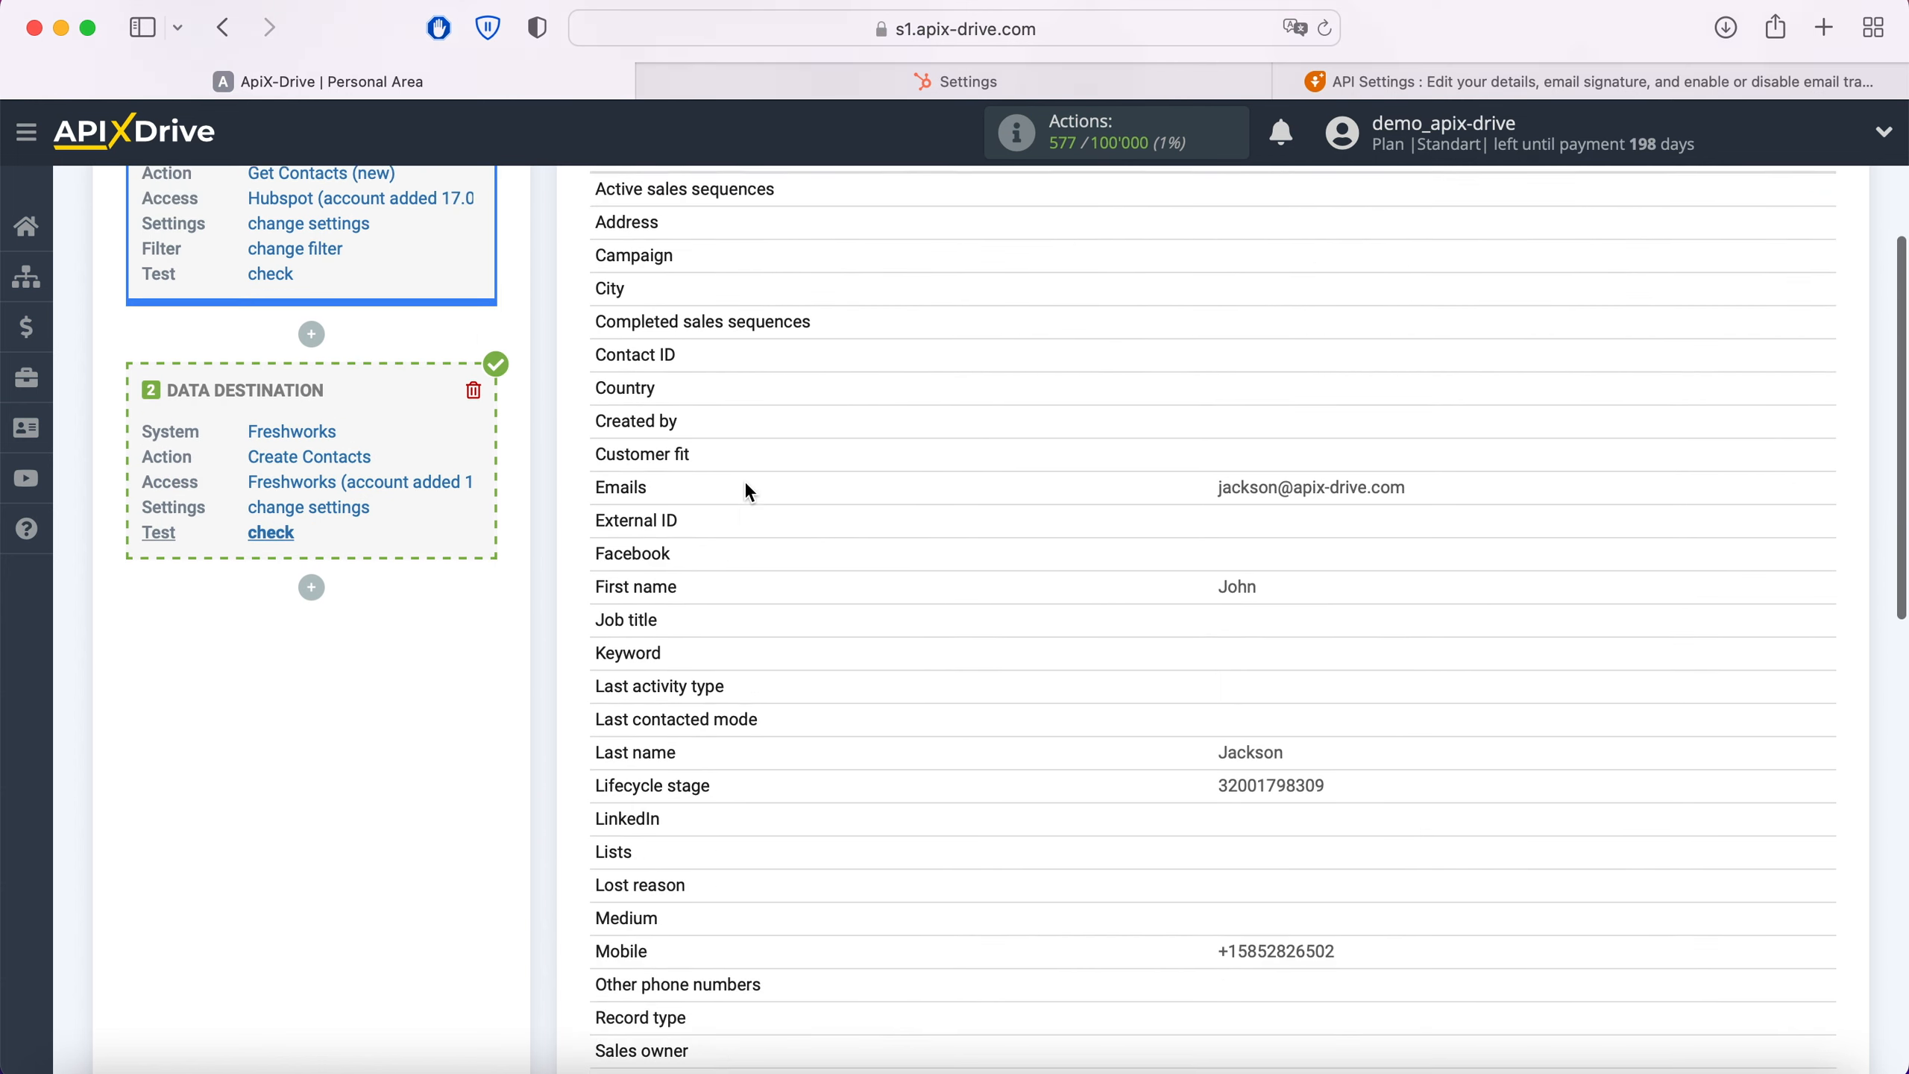
scroll(750, 493, "down", 4)
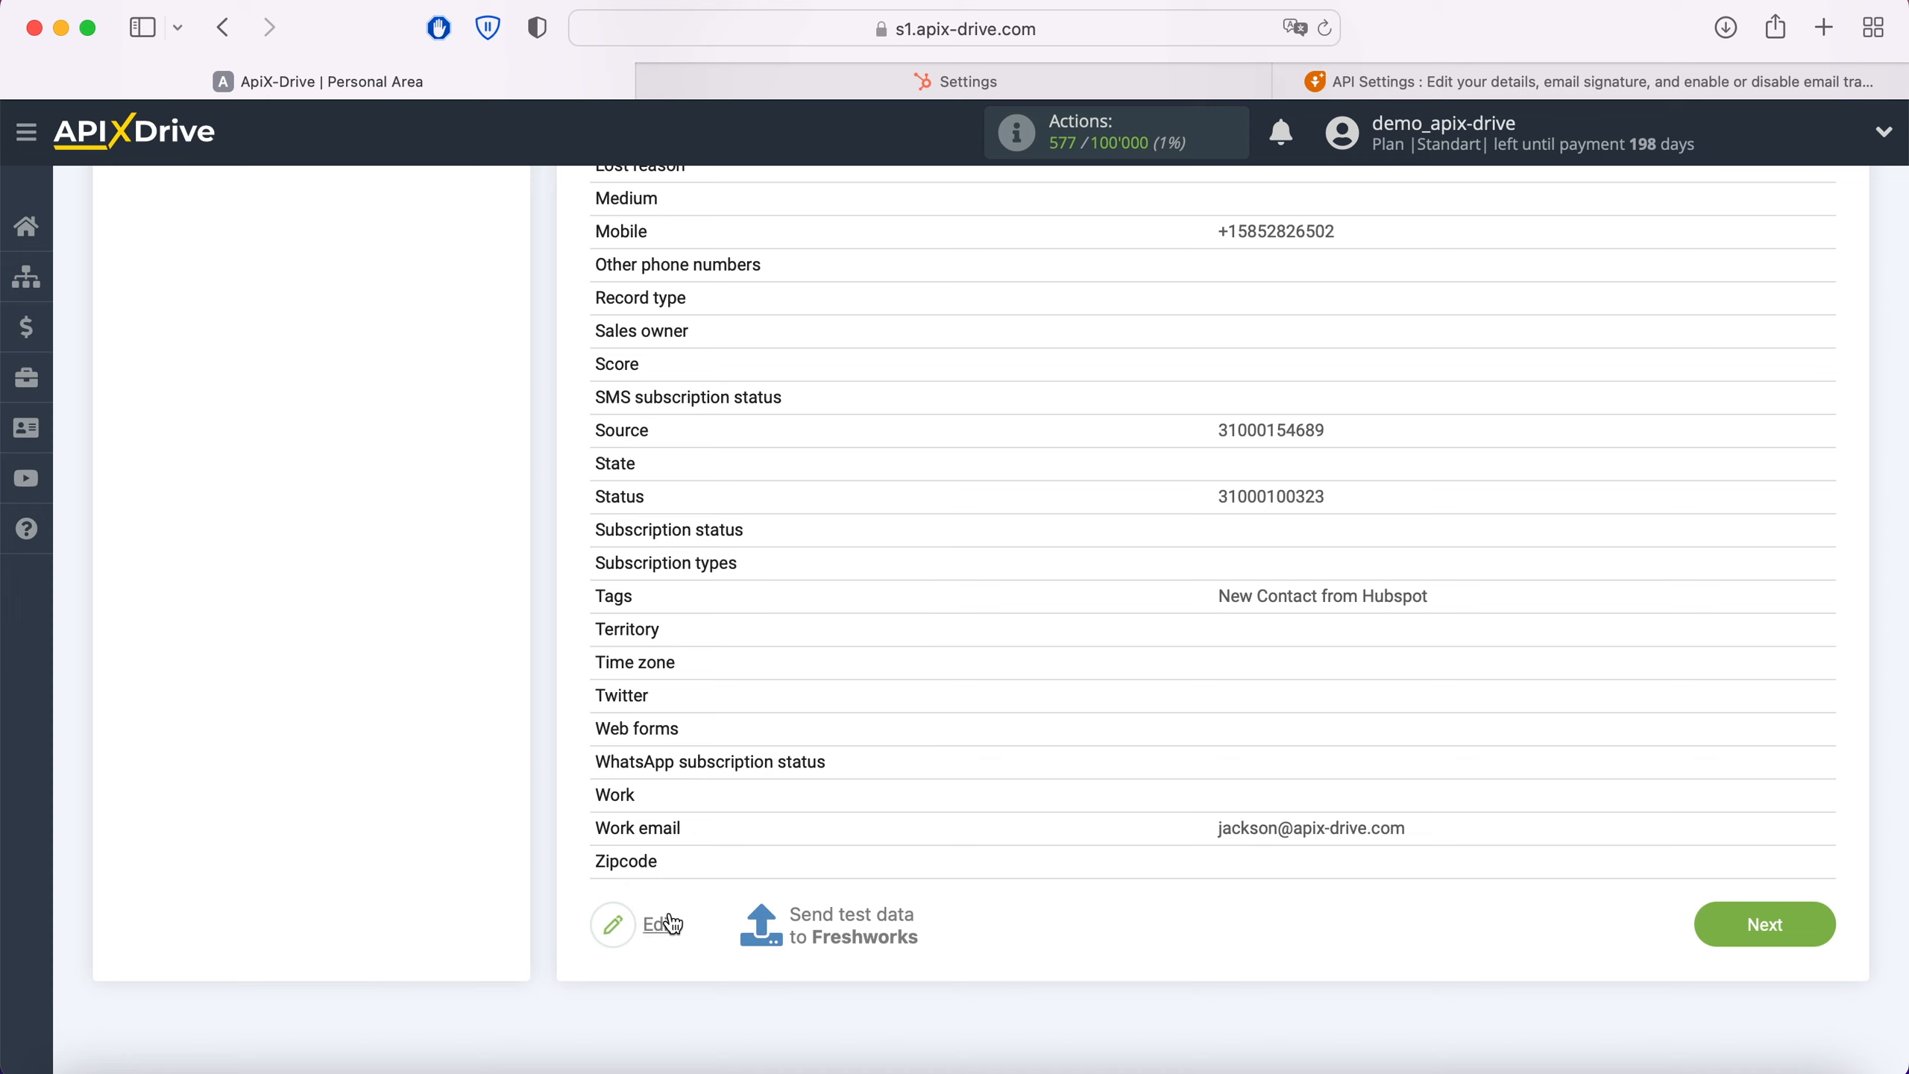
left_click(853, 916)
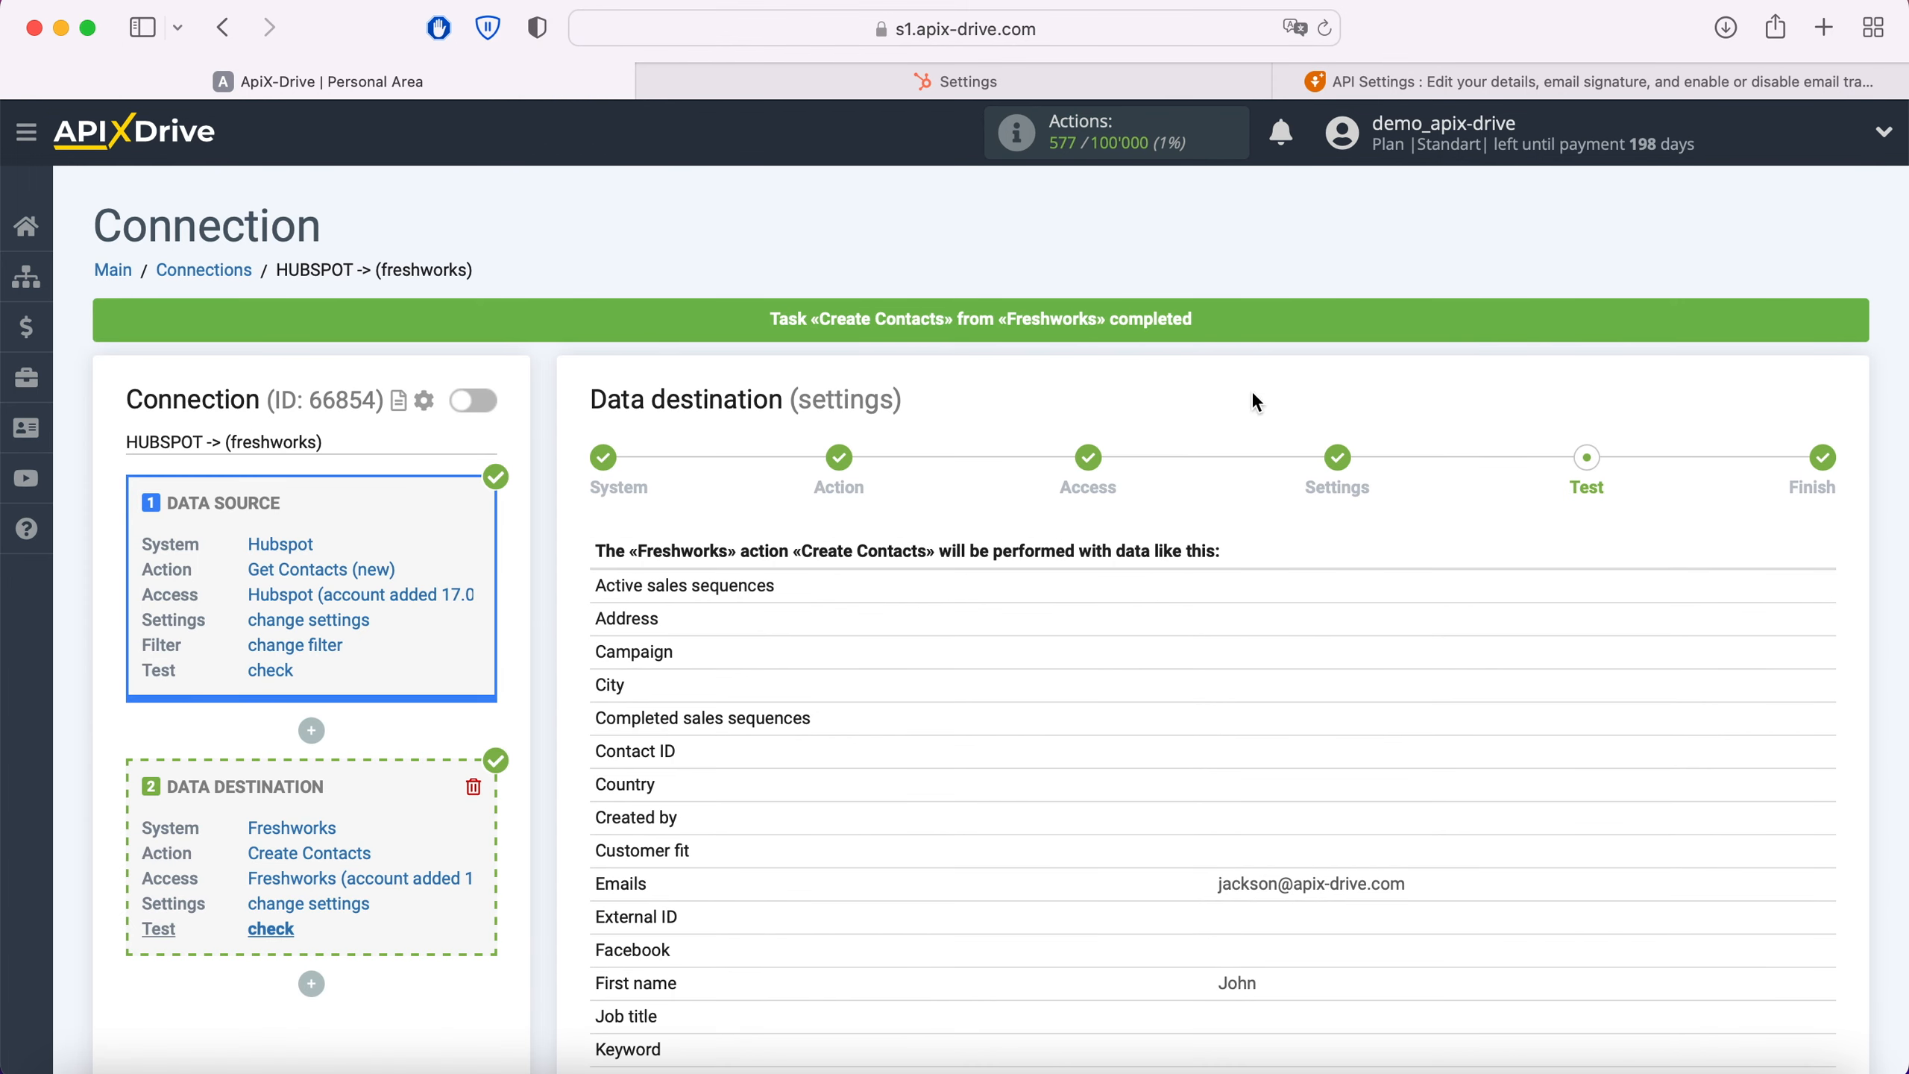
Step: Switch to Freshworks, open the test contact and examine its tags, lifecycle stage, status and contact fields
left_click(1340, 83)
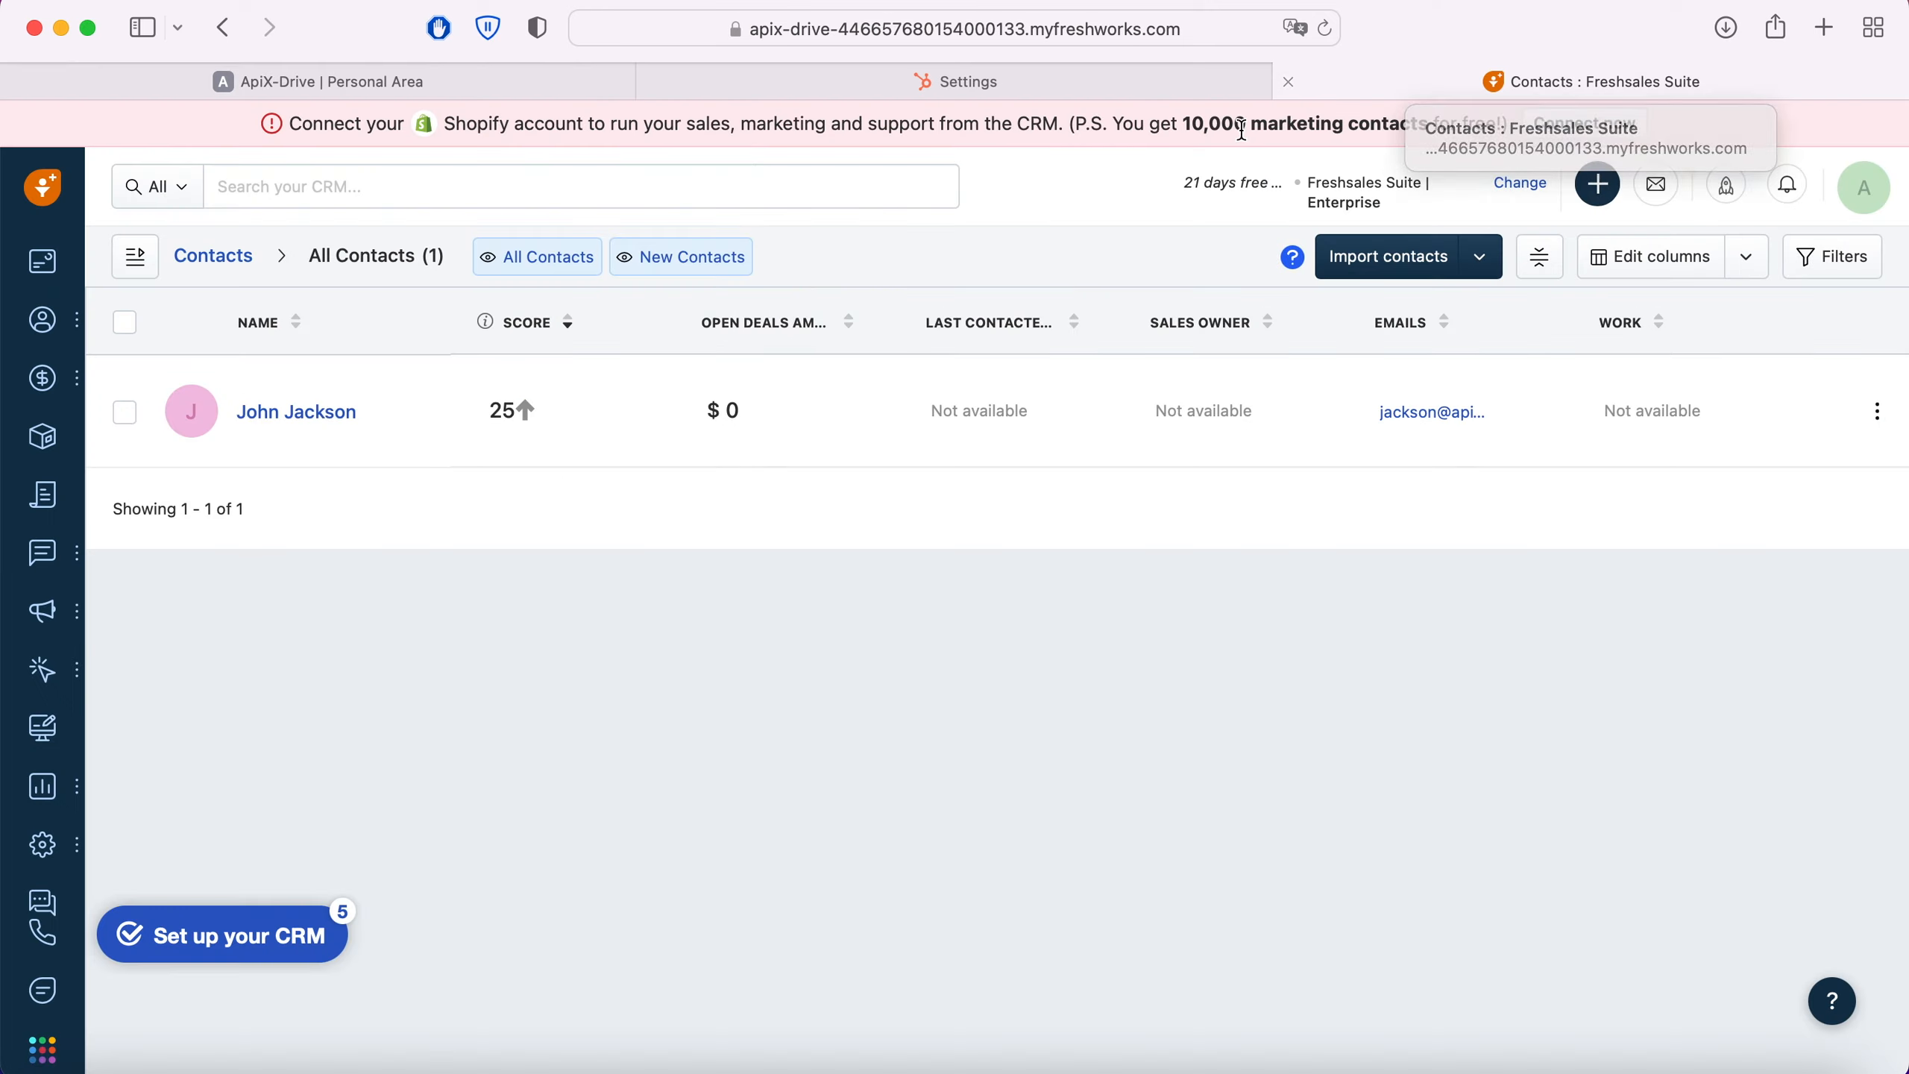
left_click(332, 410)
scroll(335, 418, "down", 5)
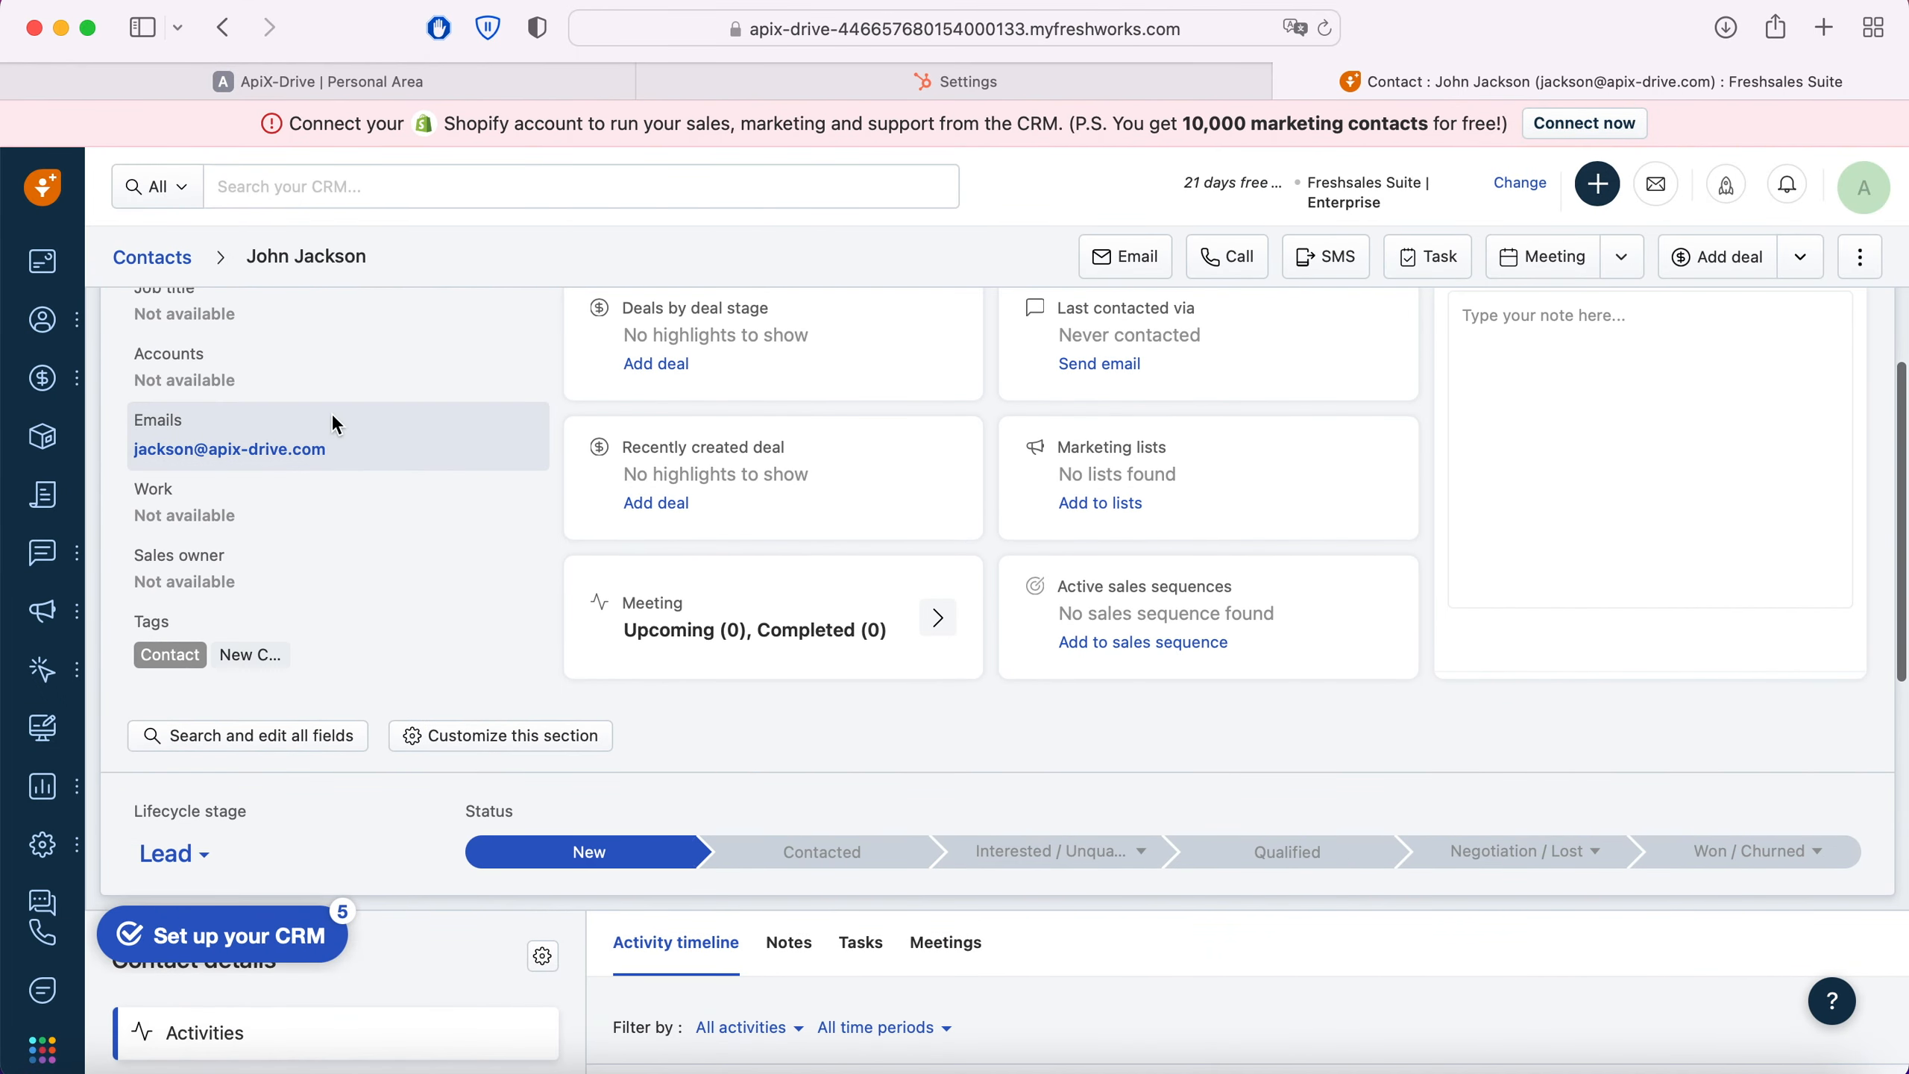
scroll(333, 421, "down", 6)
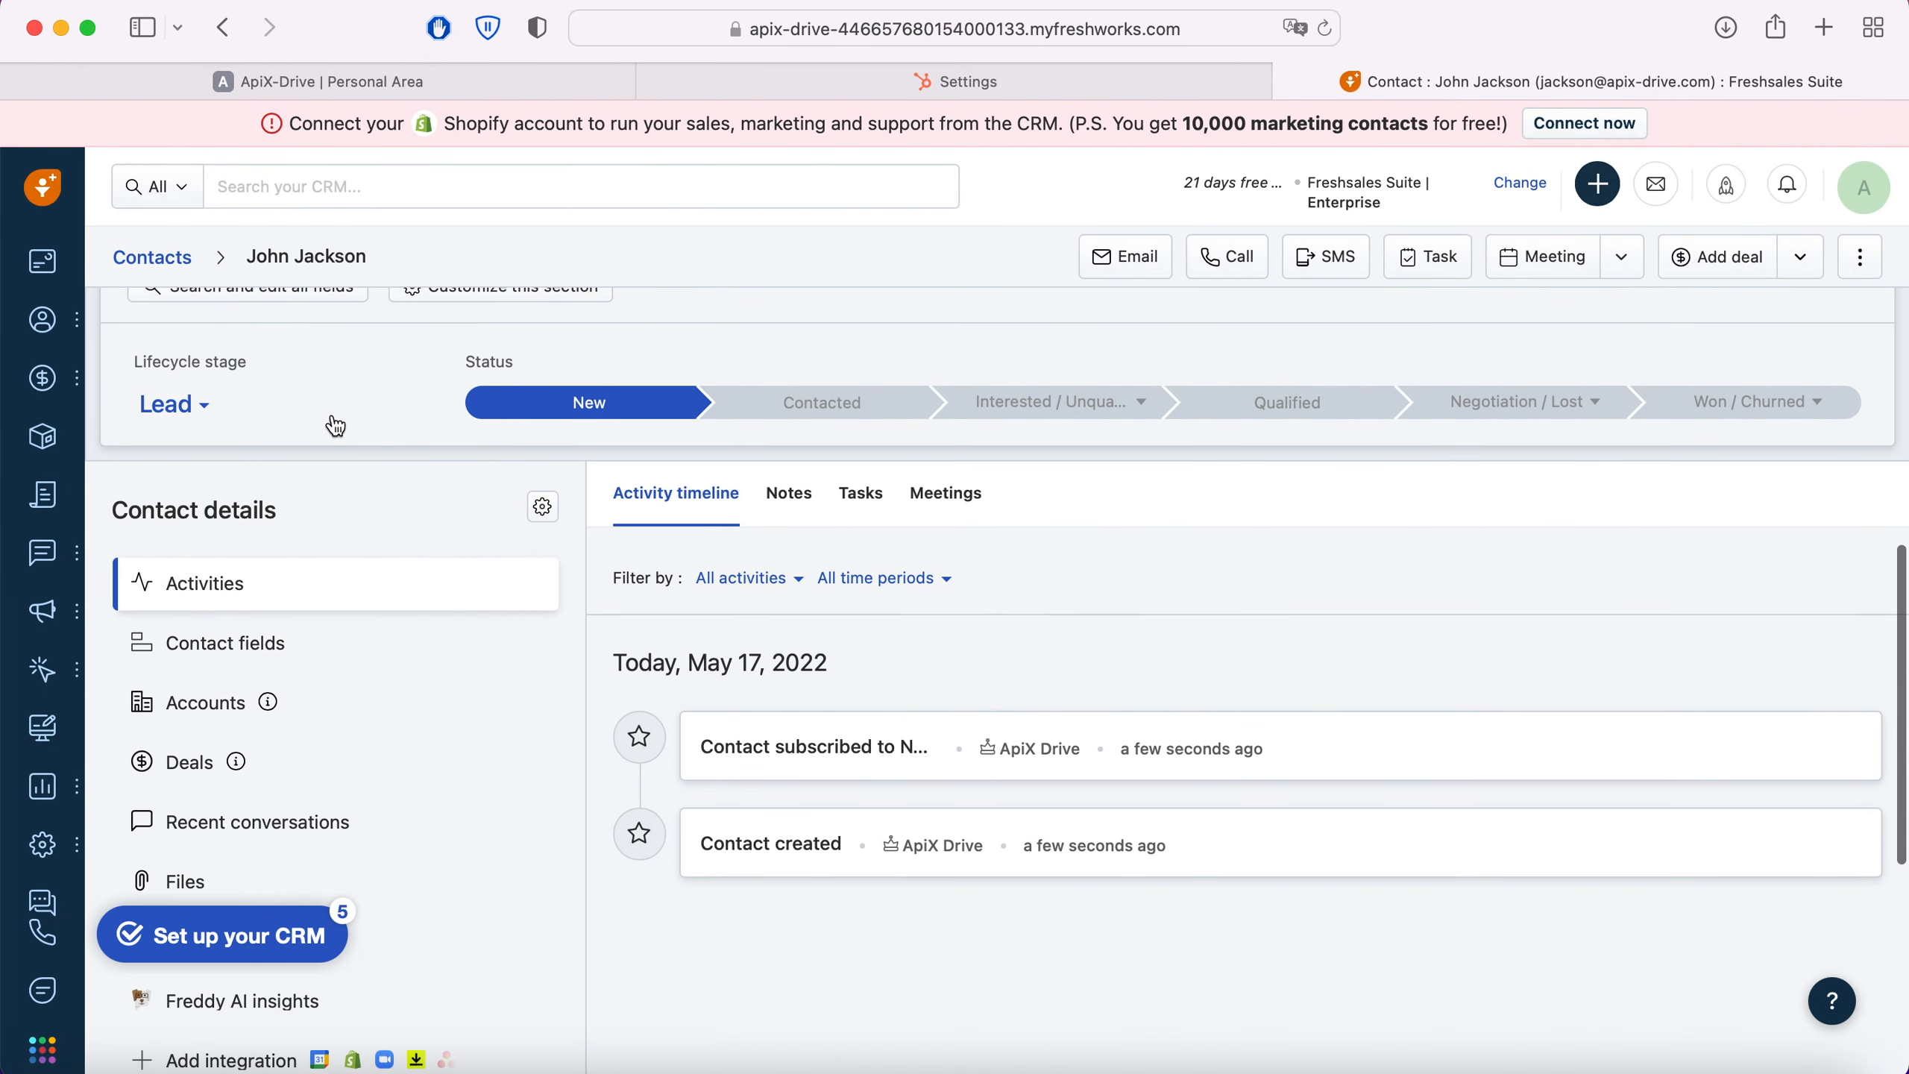
scroll(335, 425, "down", 3)
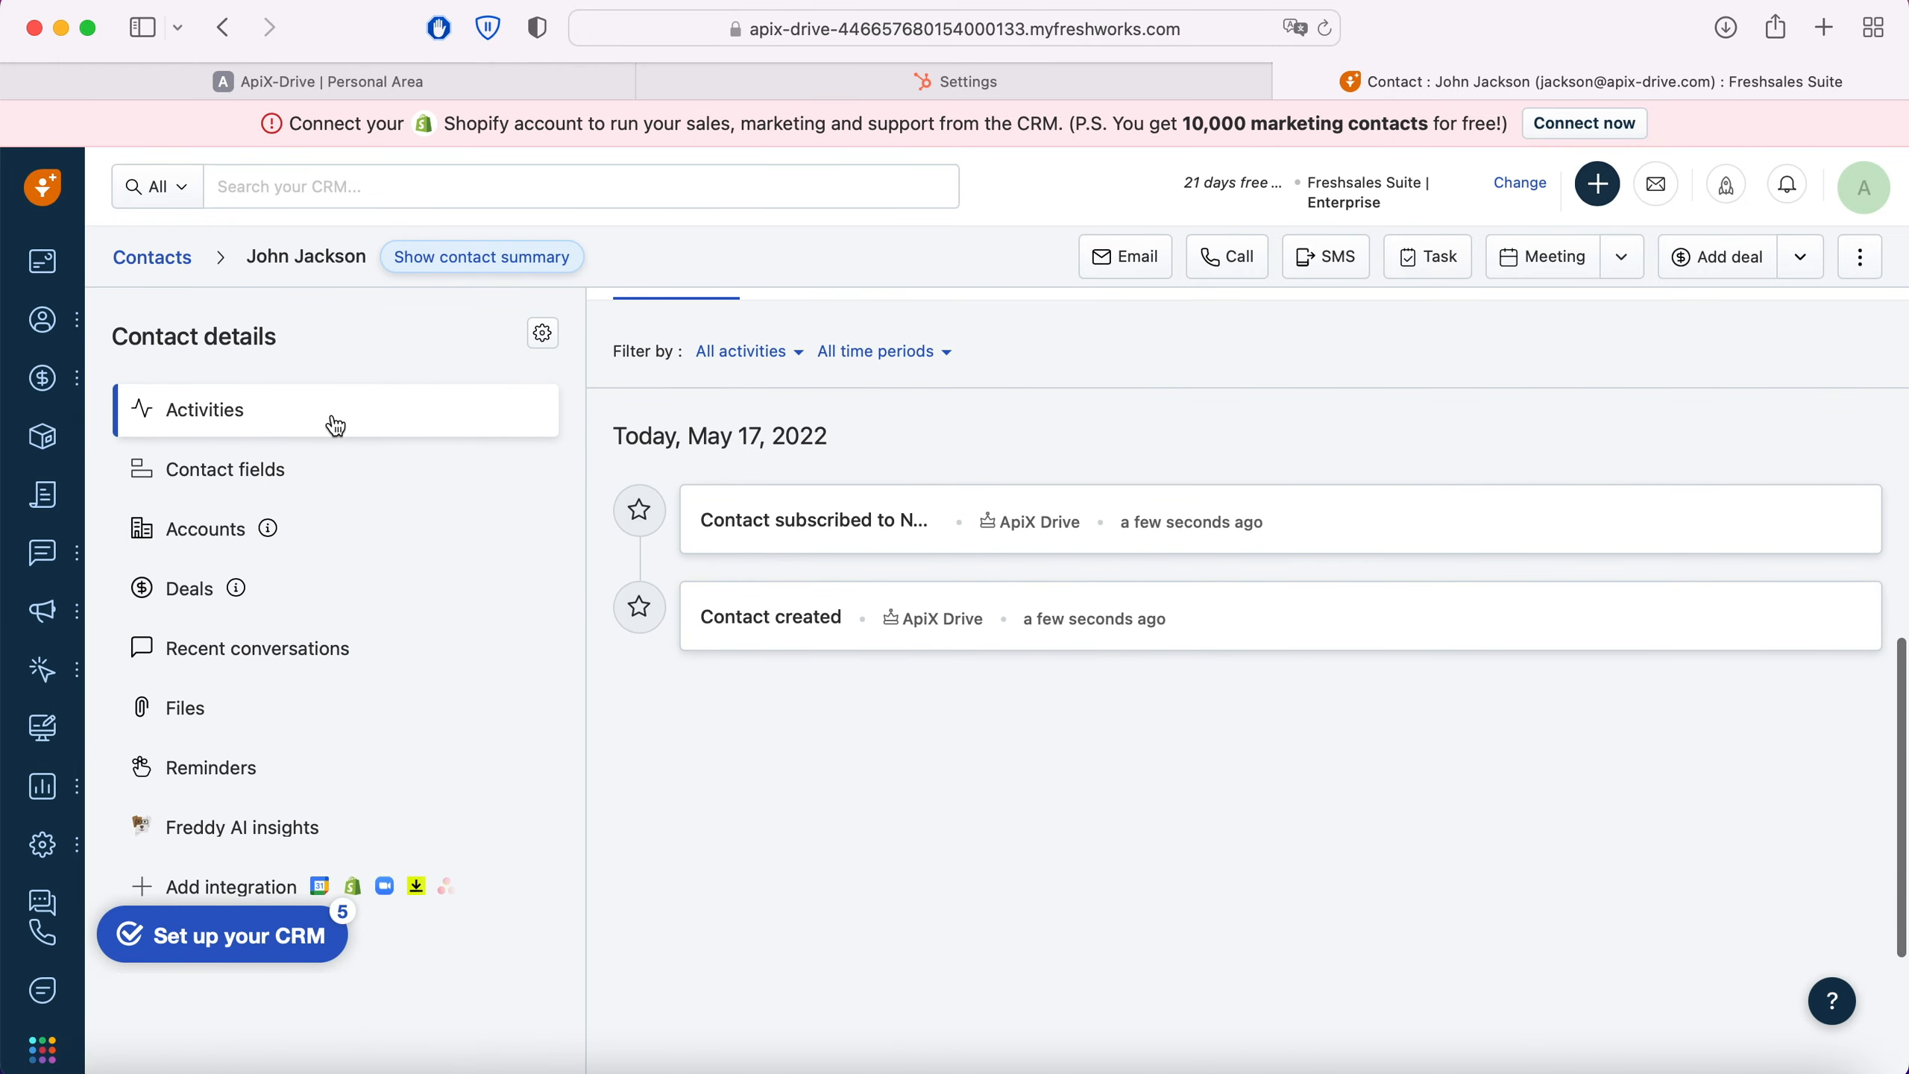
left_click(241, 470)
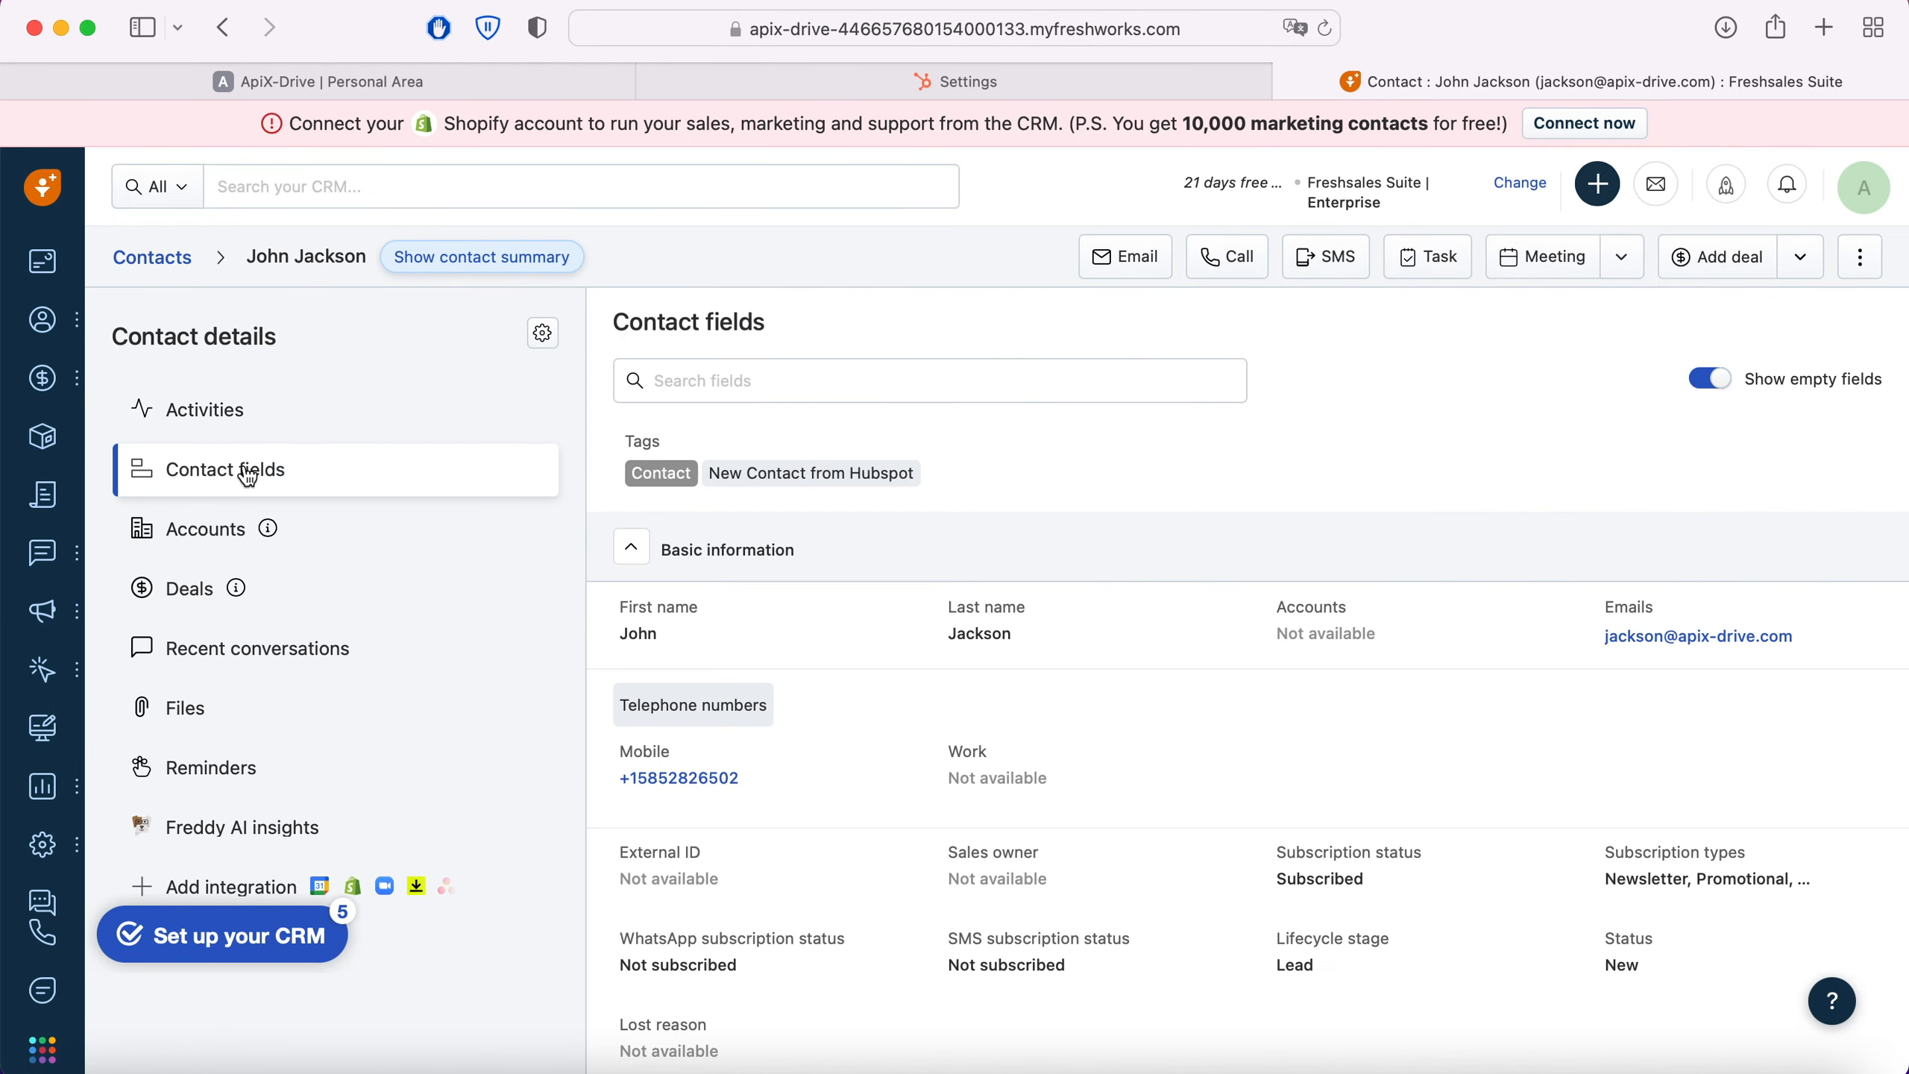
scroll(1198, 437, "down", 2)
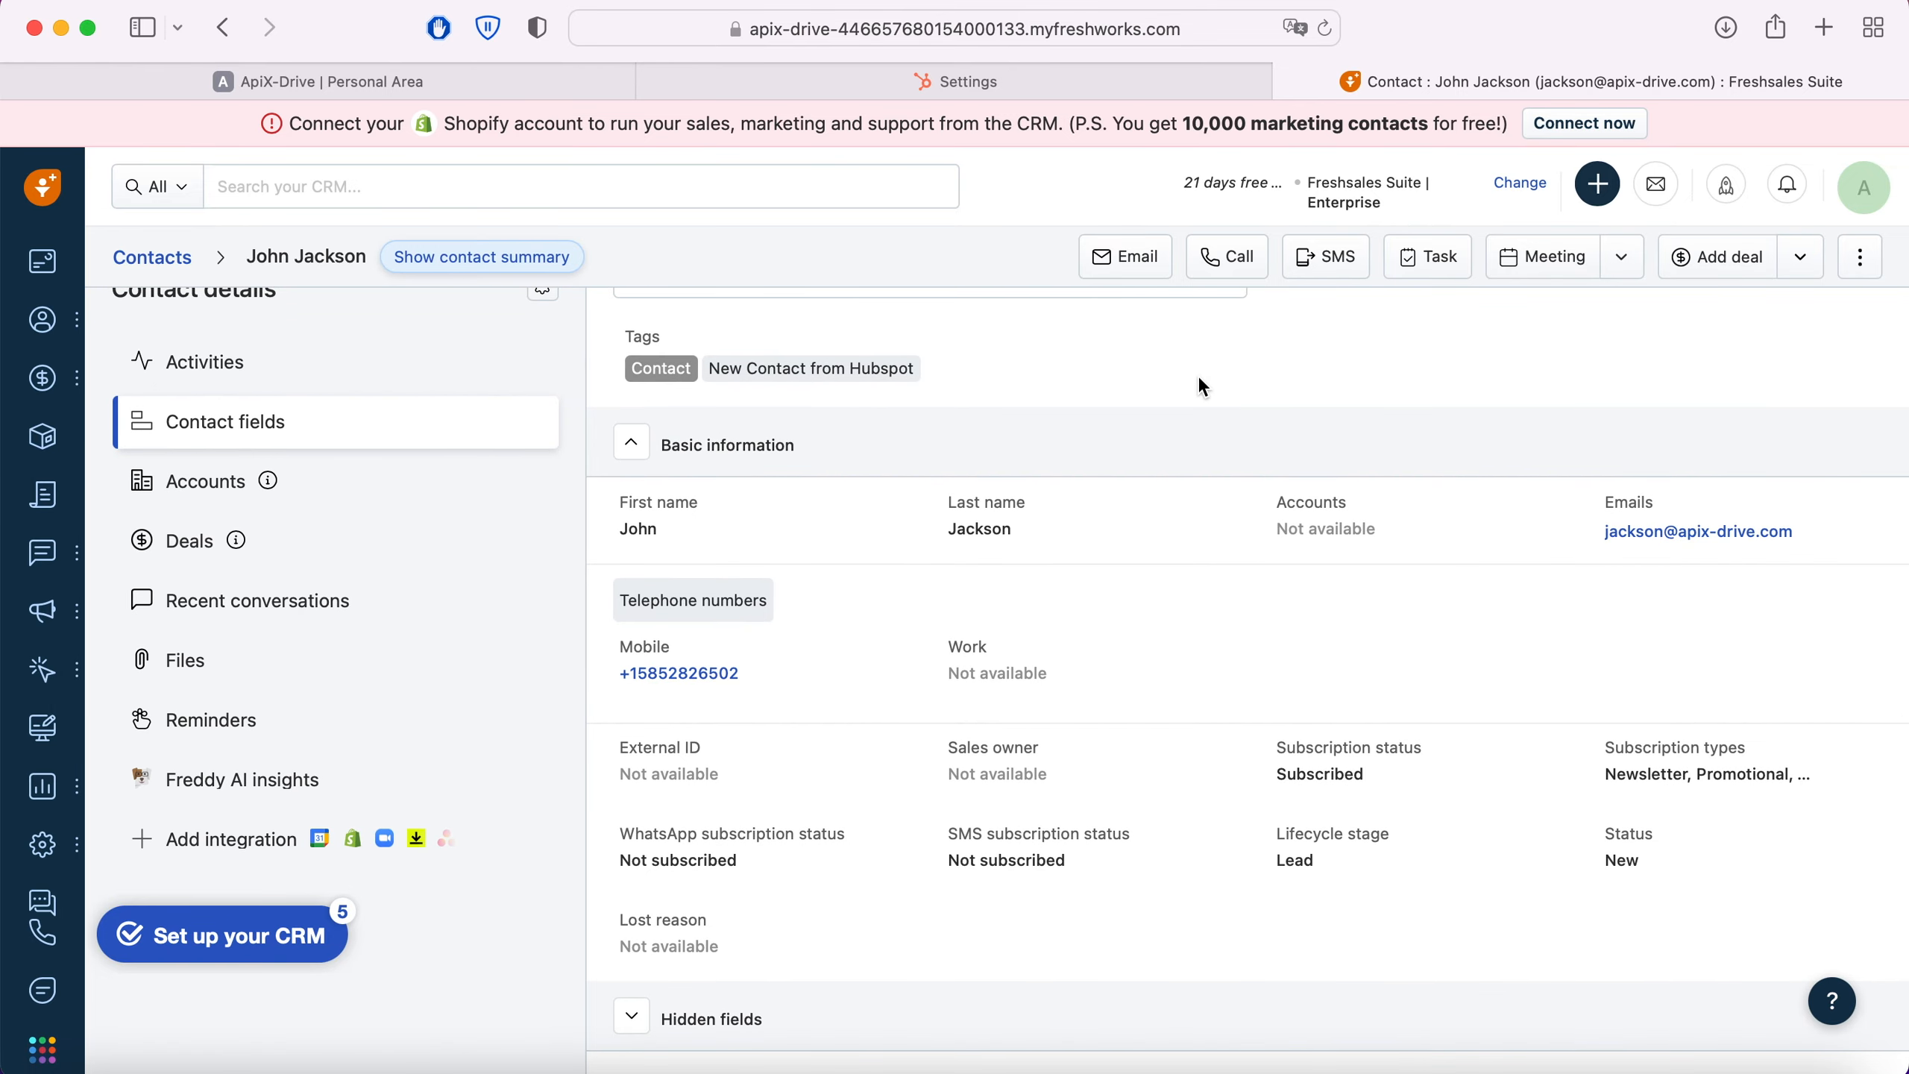
Step: Switch back to ApiX-Drive, complete the data destination test and enable automatic updates for the connection
left_click(507, 80)
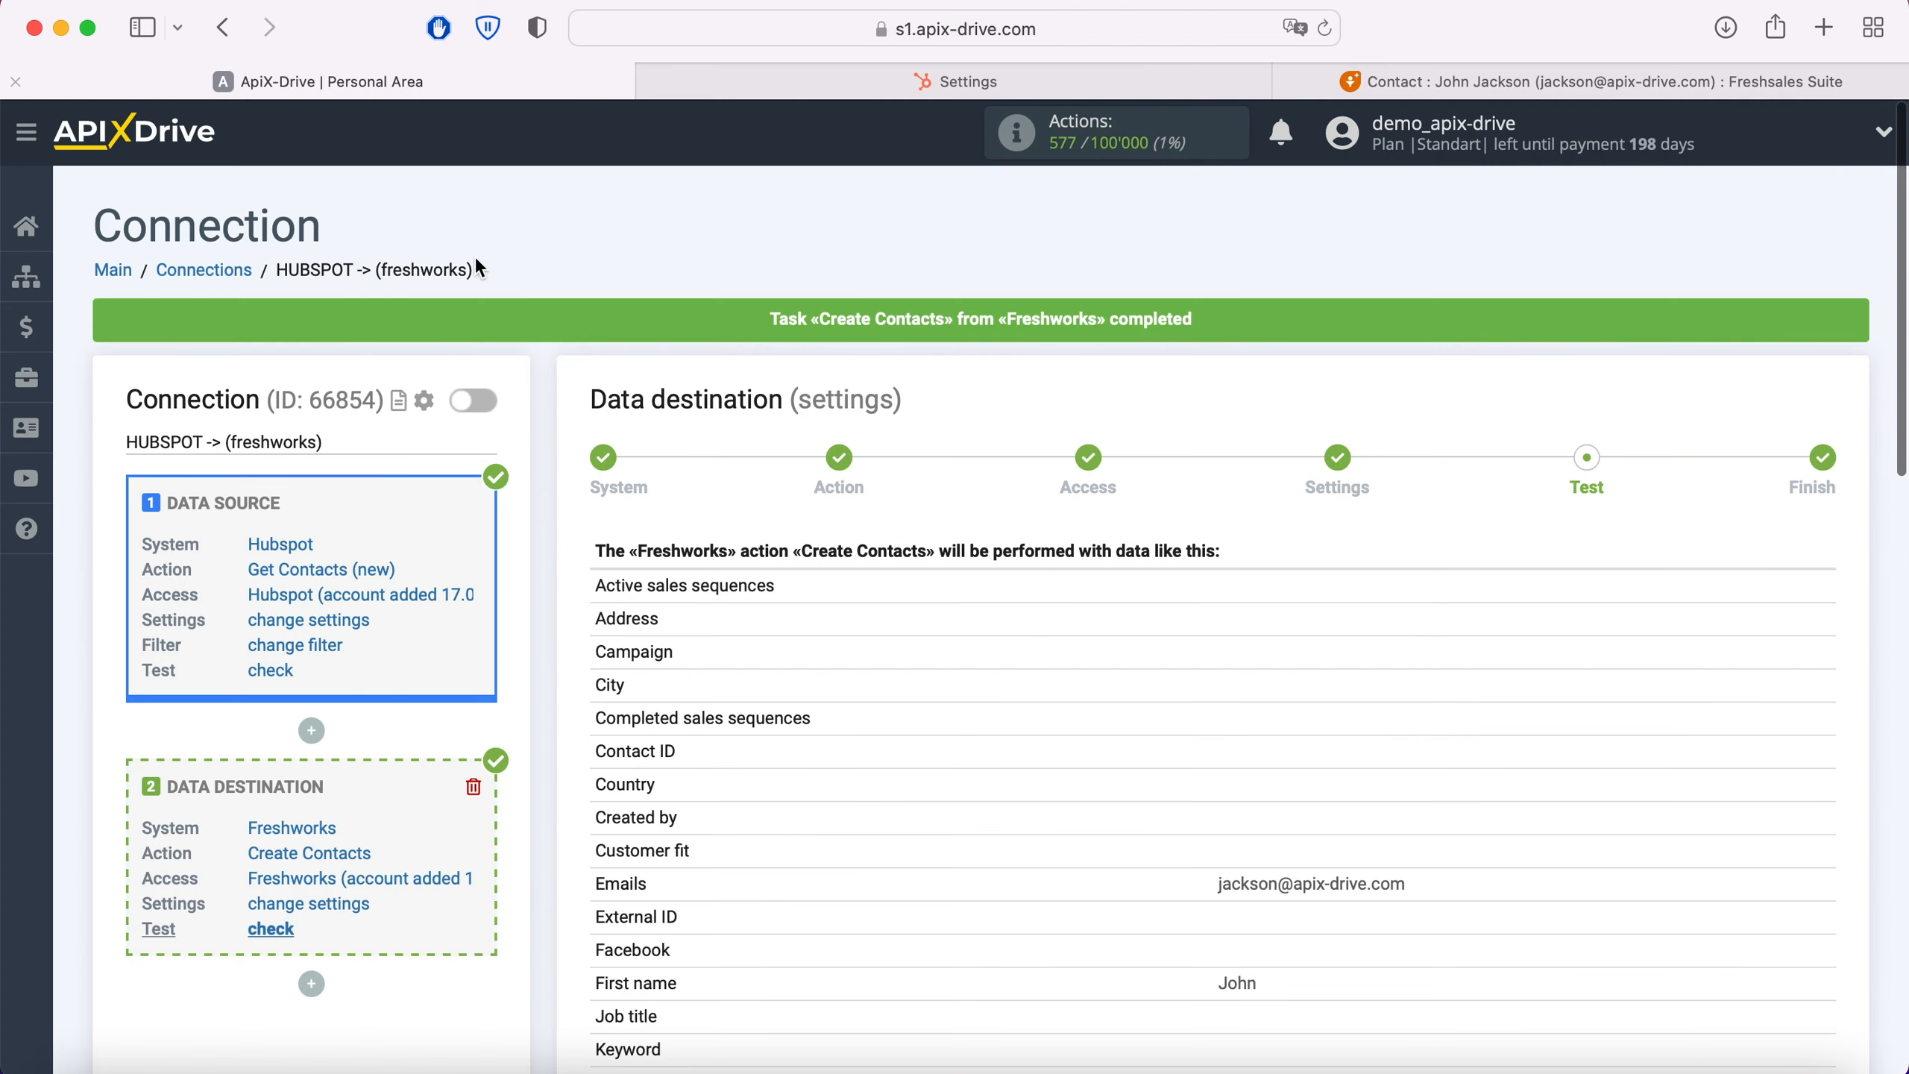
scroll(1597, 622, "down", 15)
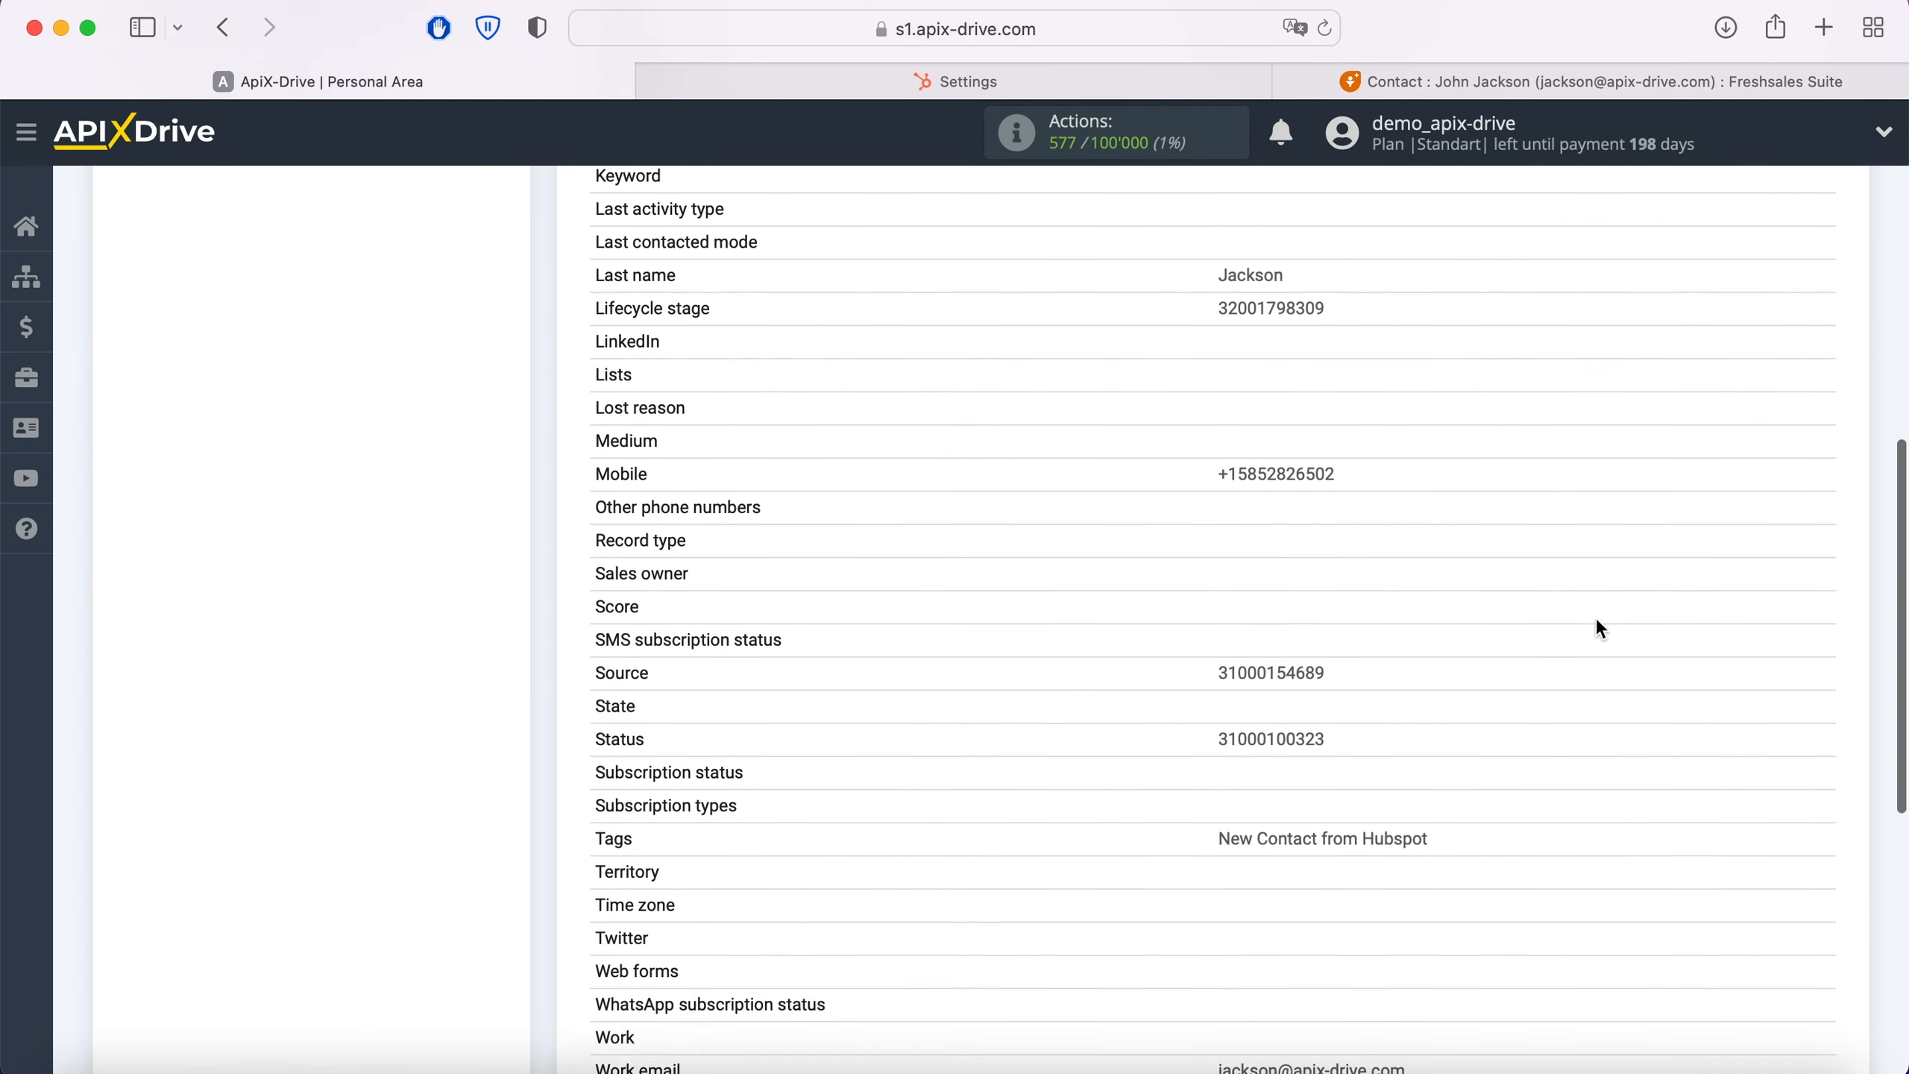
left_click(1795, 827)
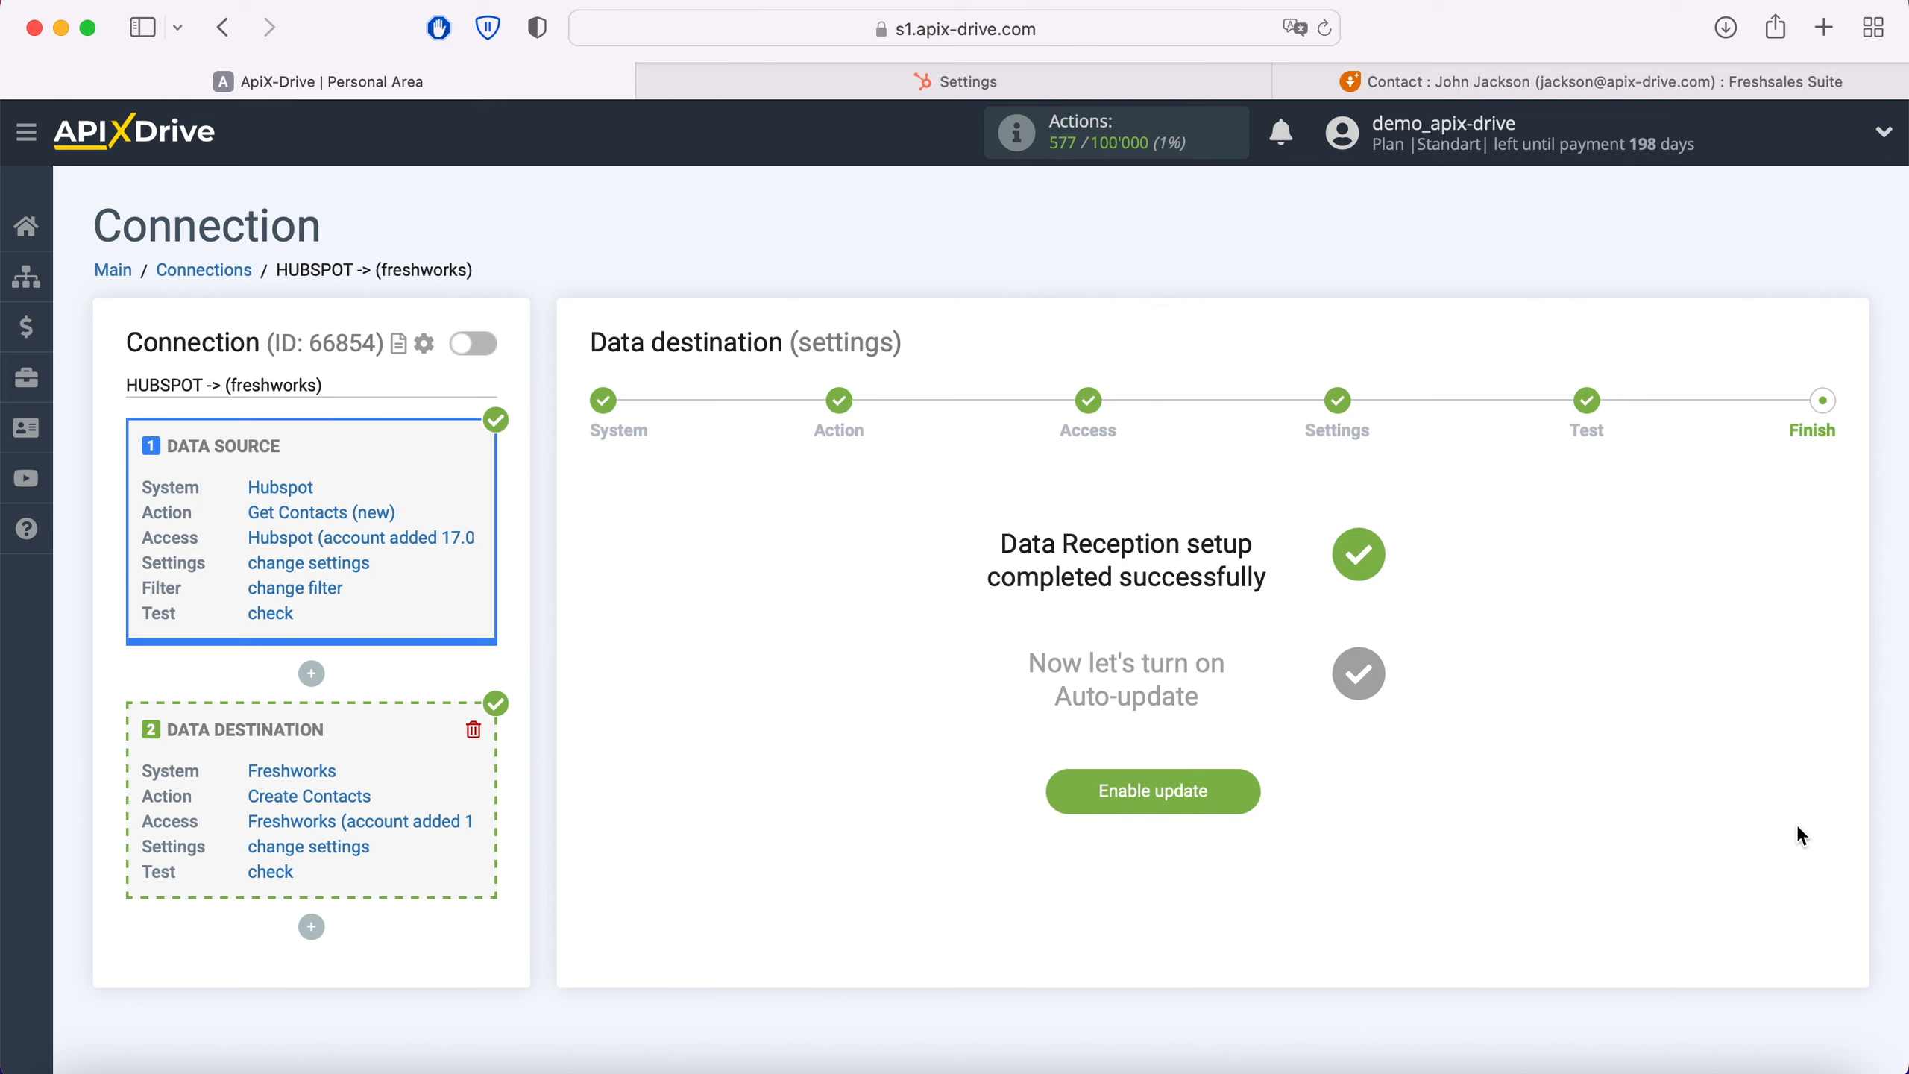
left_click(1238, 788)
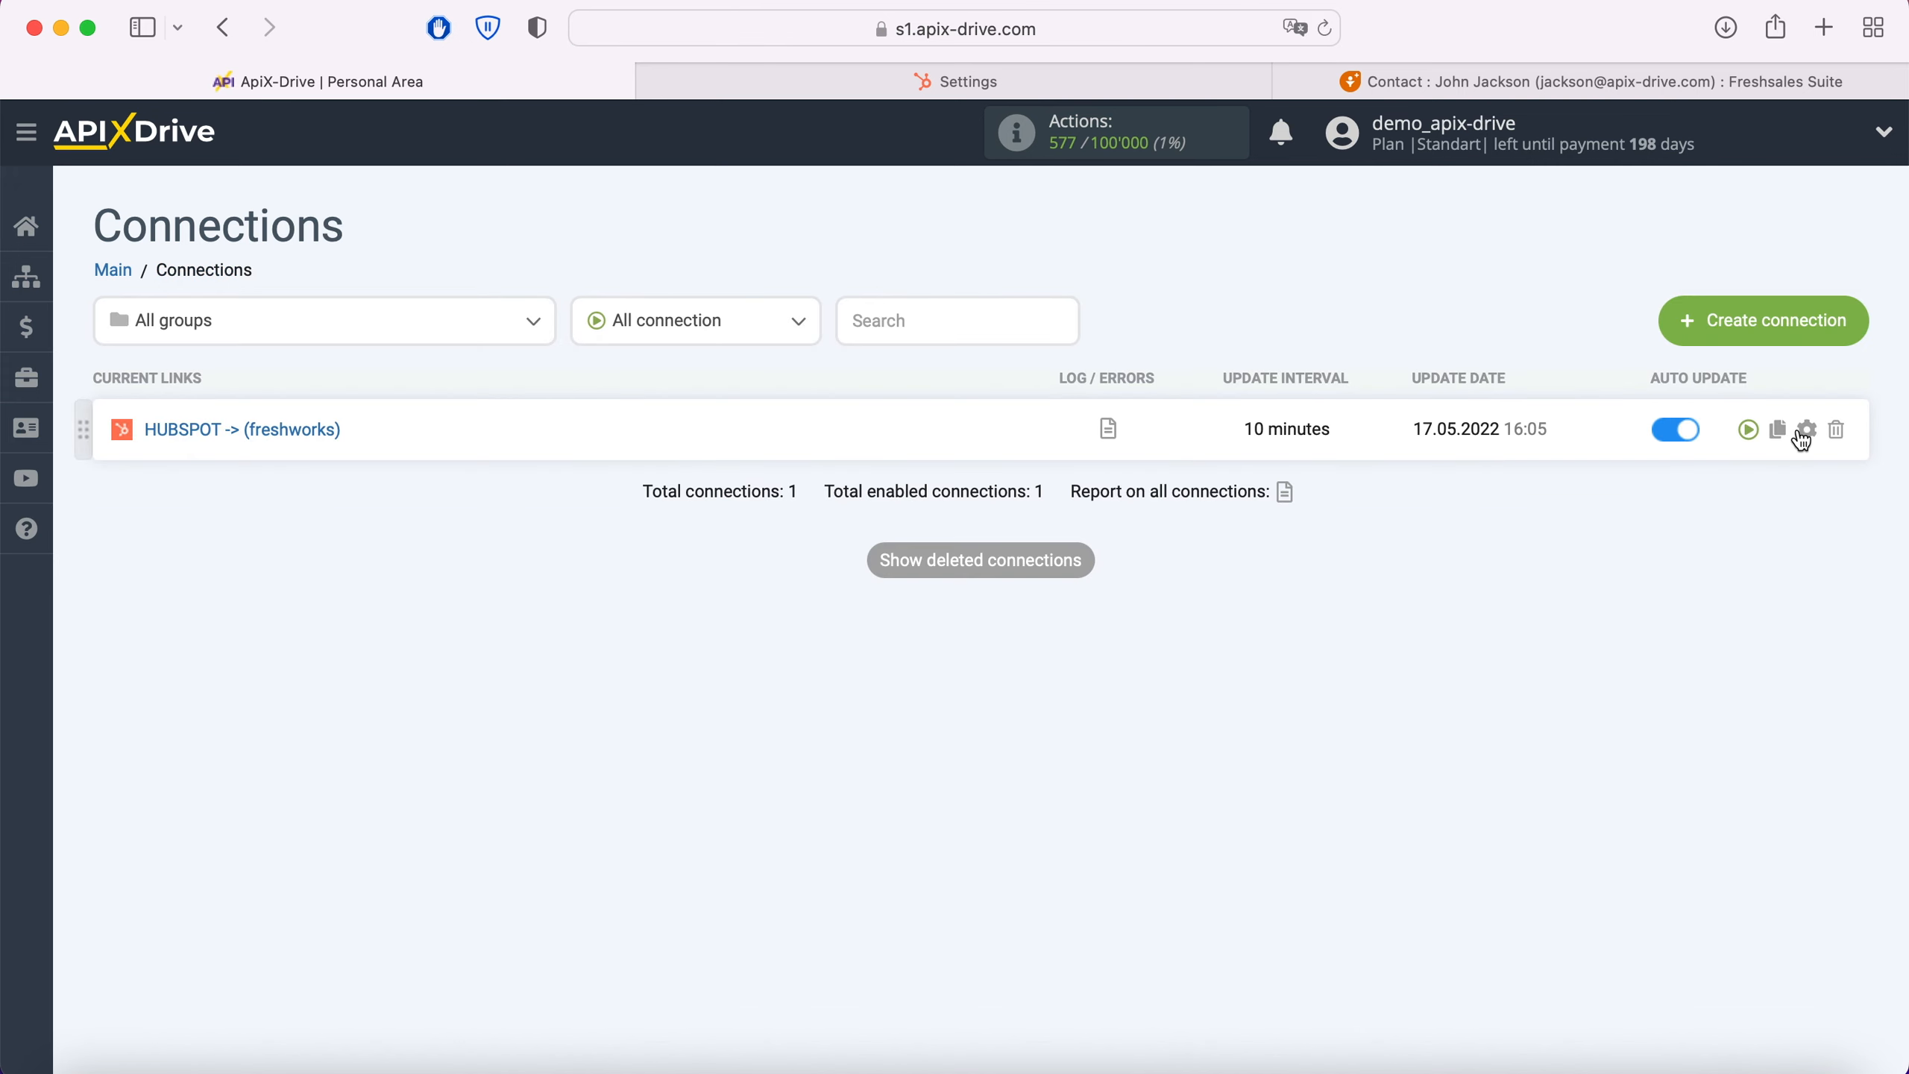
Step: Set the update interval of the HUBSPOT -> (freshworks) connection to 5 minutes and save its setup
left_click(1807, 430)
left_click(1201, 617)
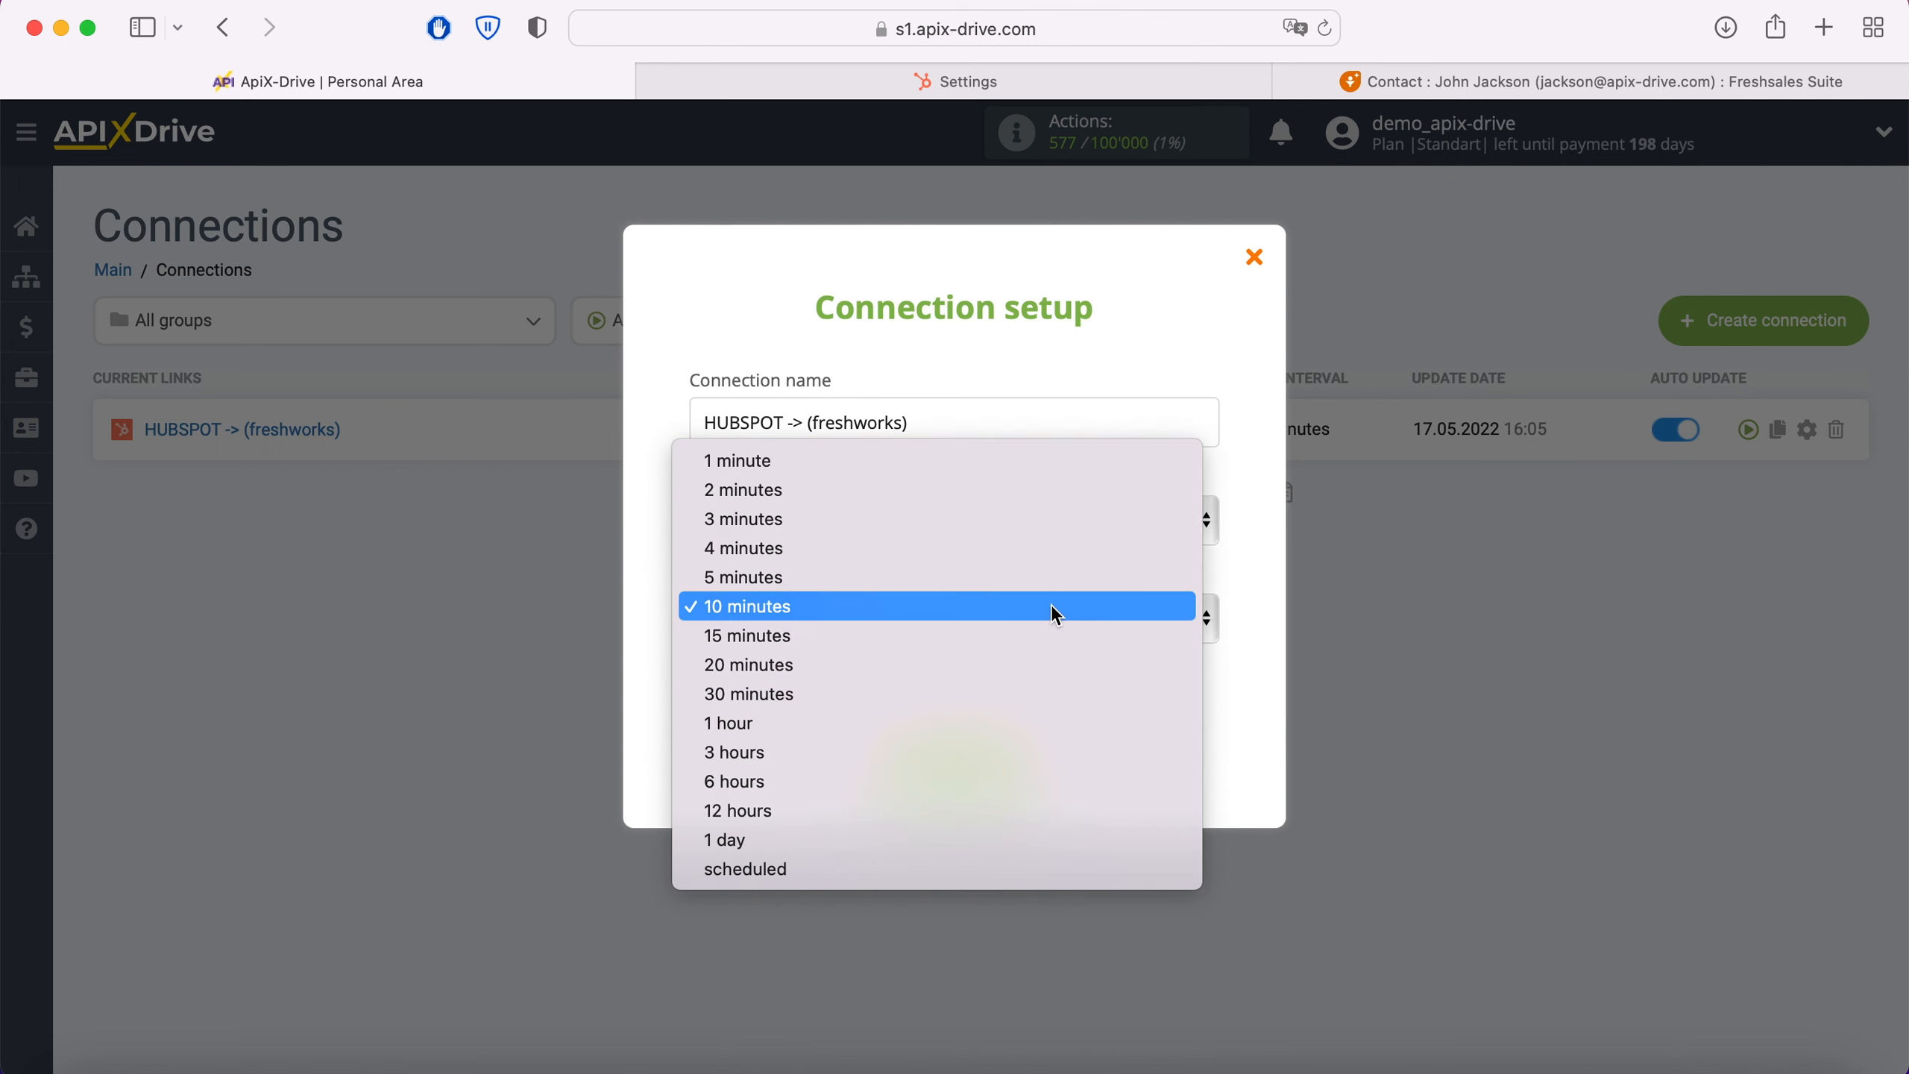
left_click(1014, 585)
left_click(1033, 769)
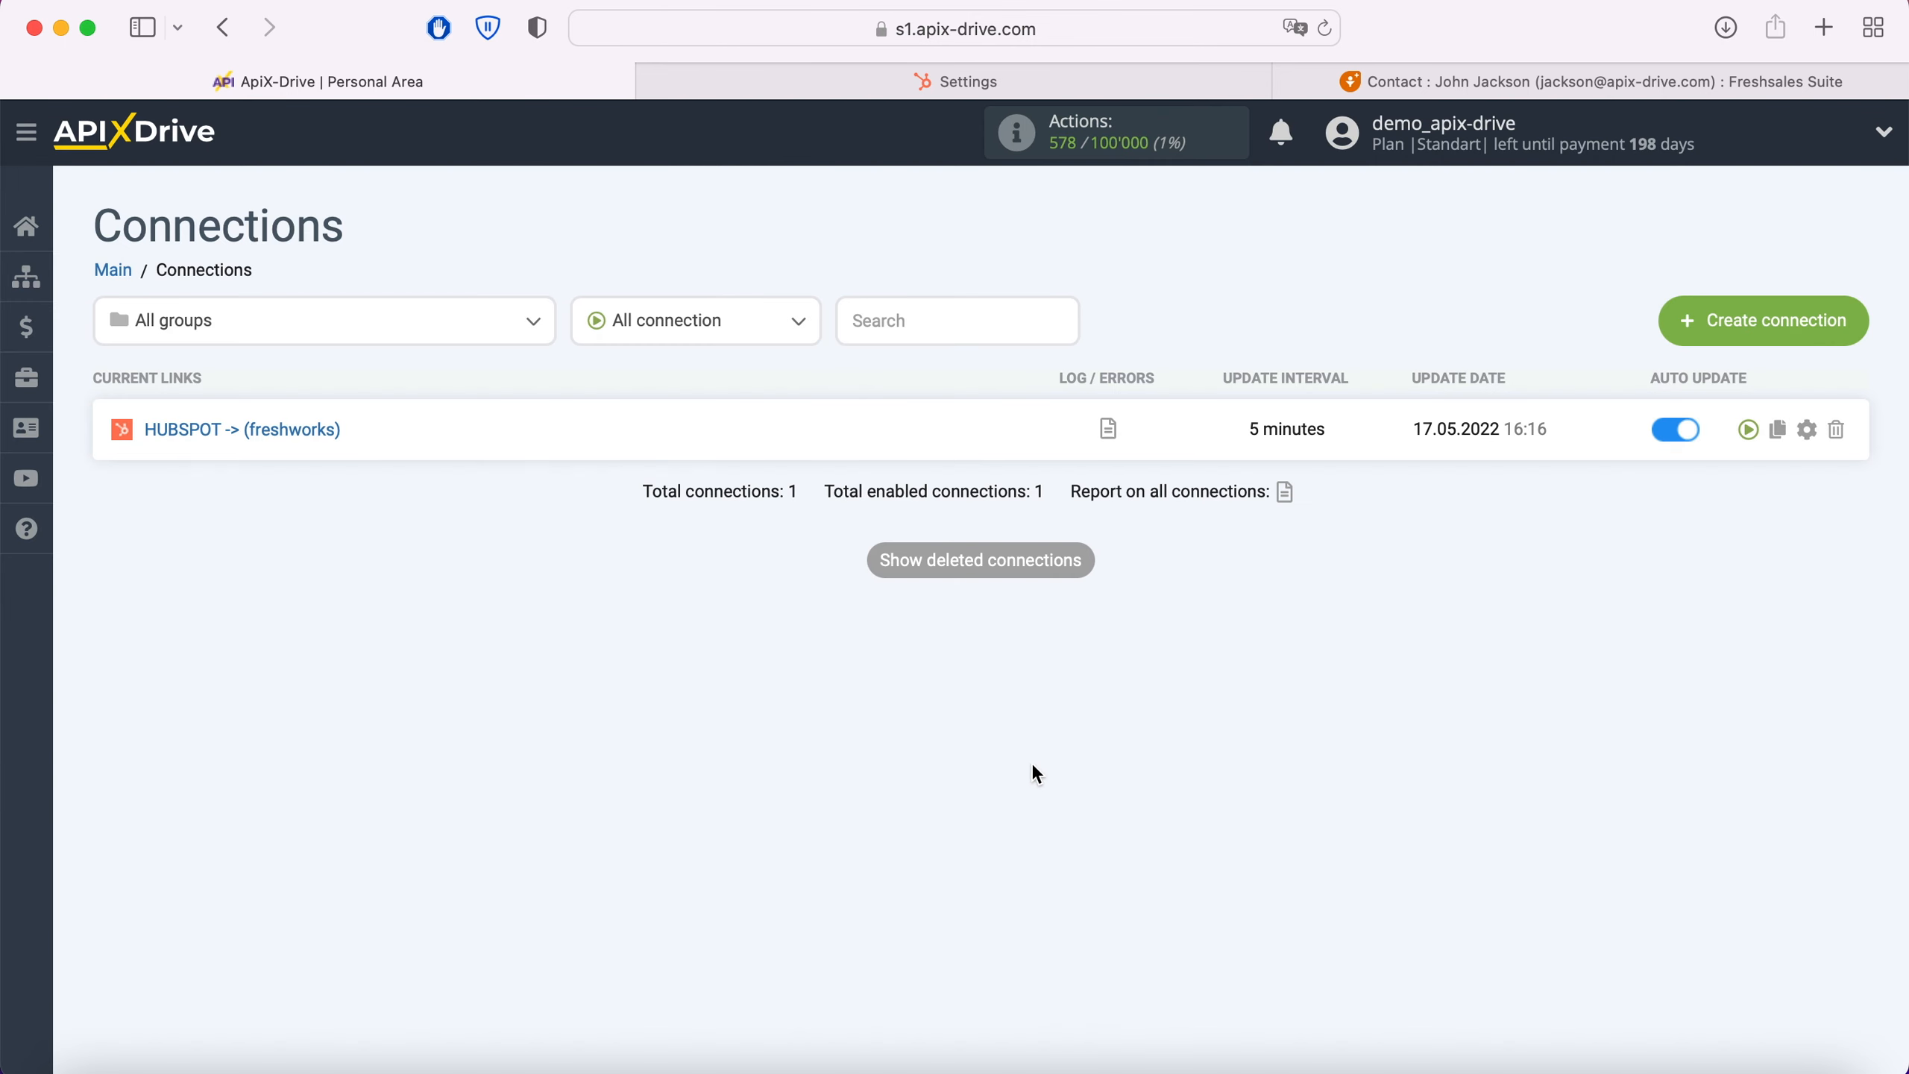